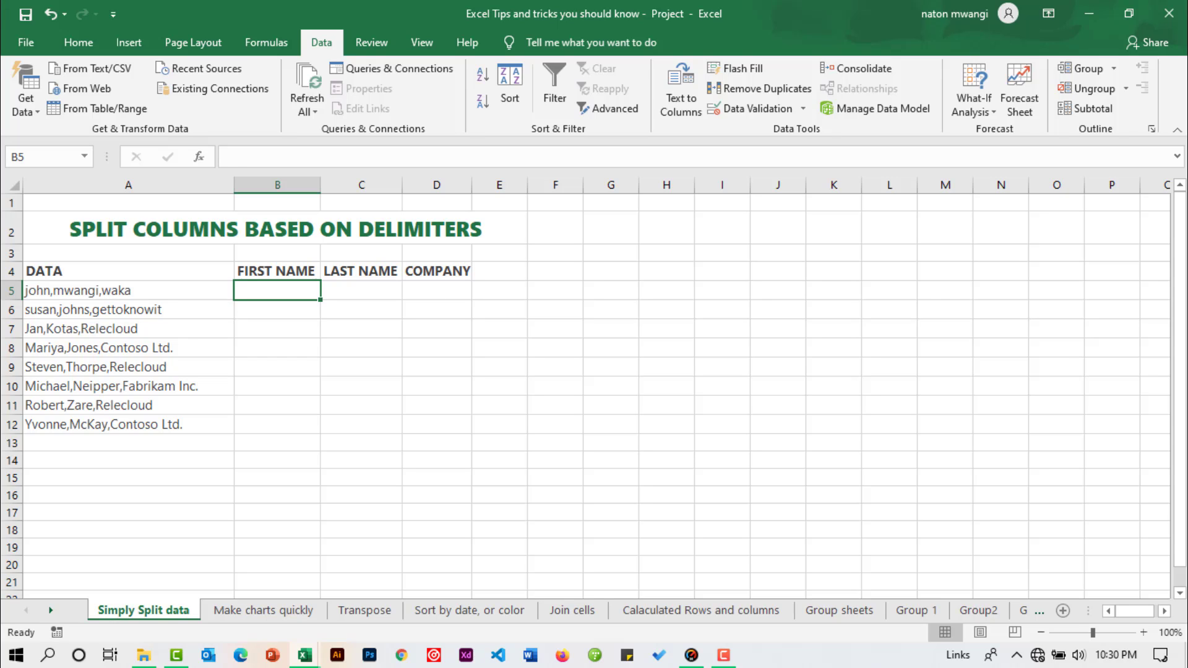
pyautogui.write('john')
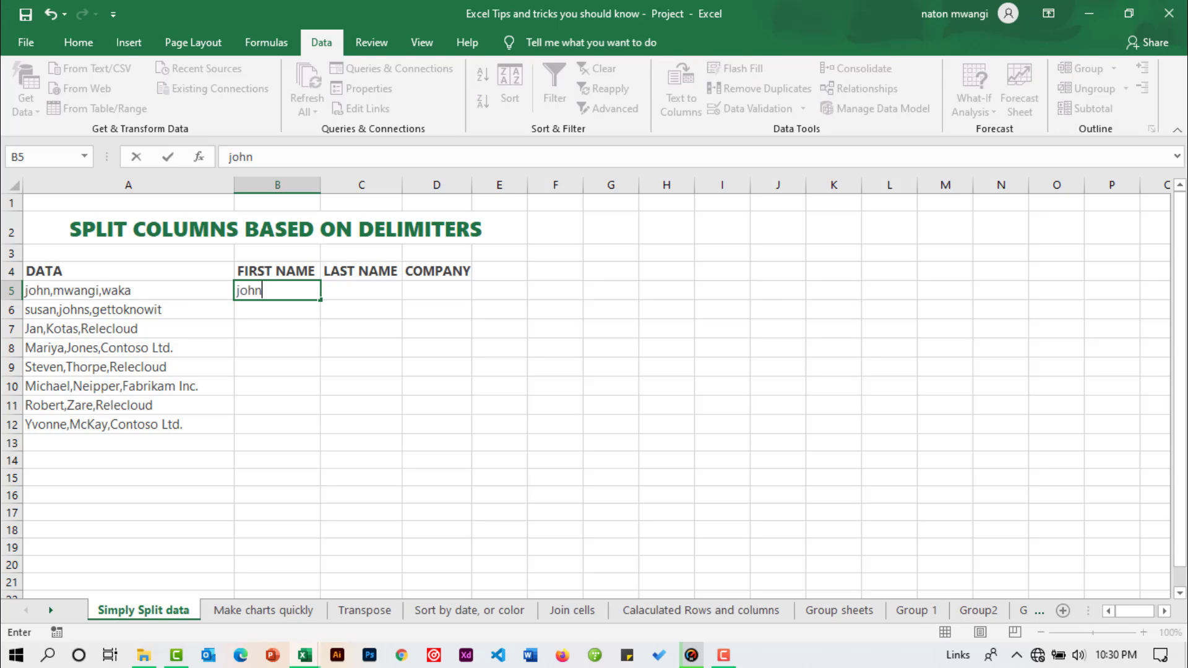
pyautogui.moveTo(263, 291); pyautogui.dragTo(235, 290)
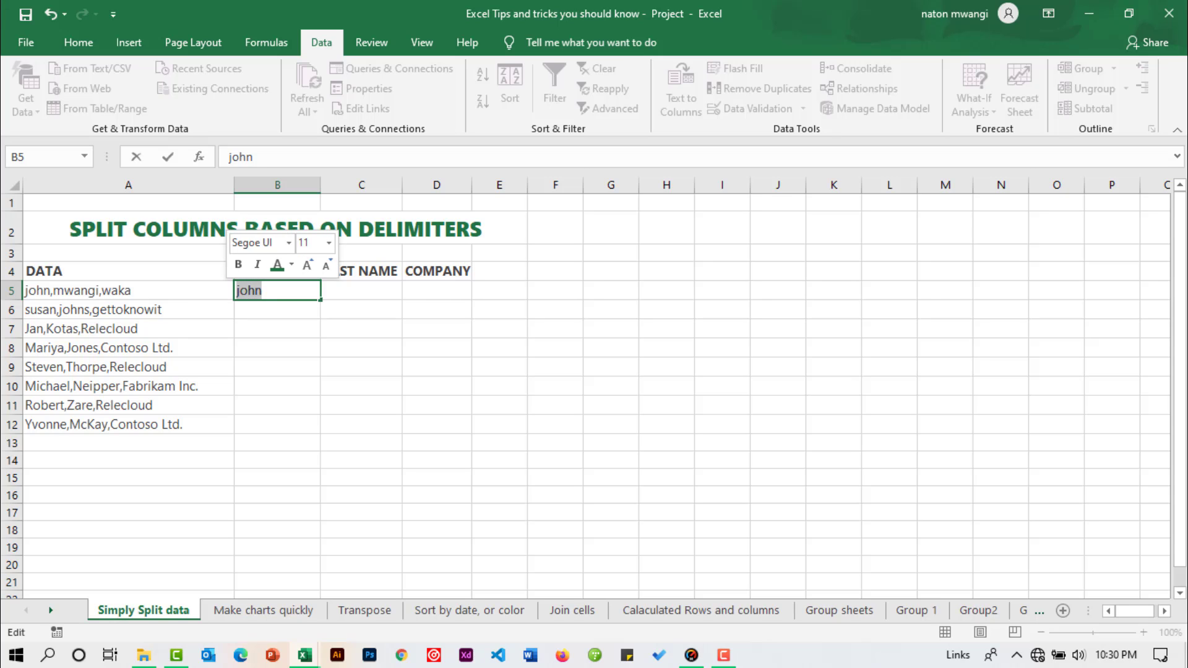
pyautogui.press('BackSpace')
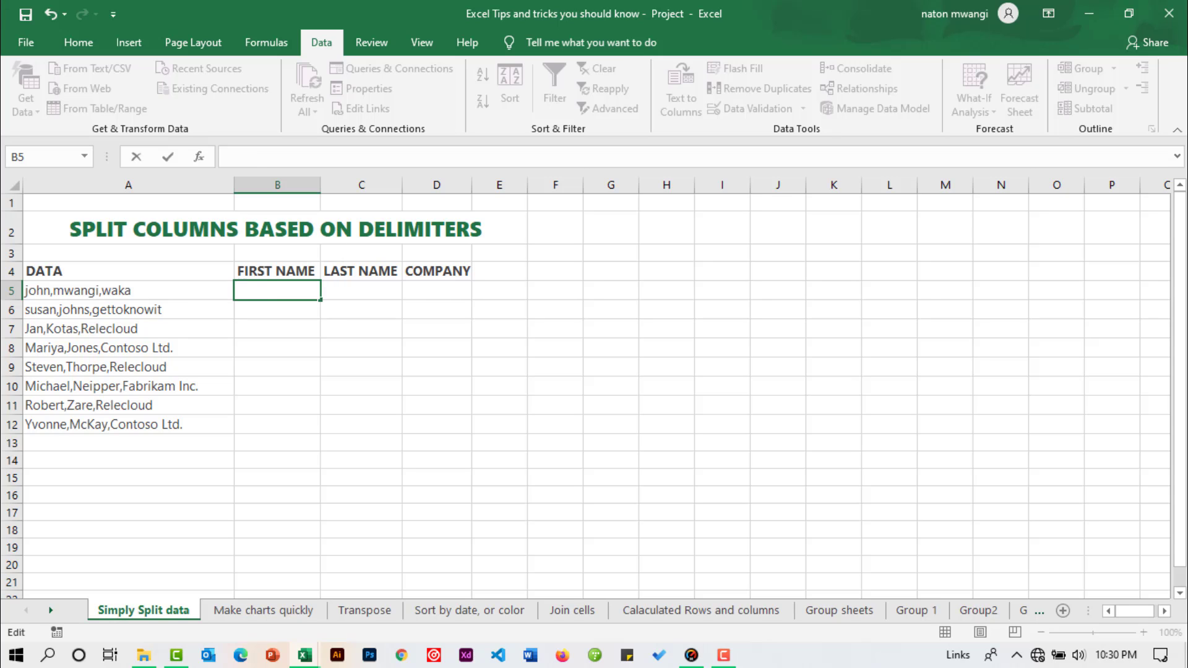
pyautogui.press('Return')
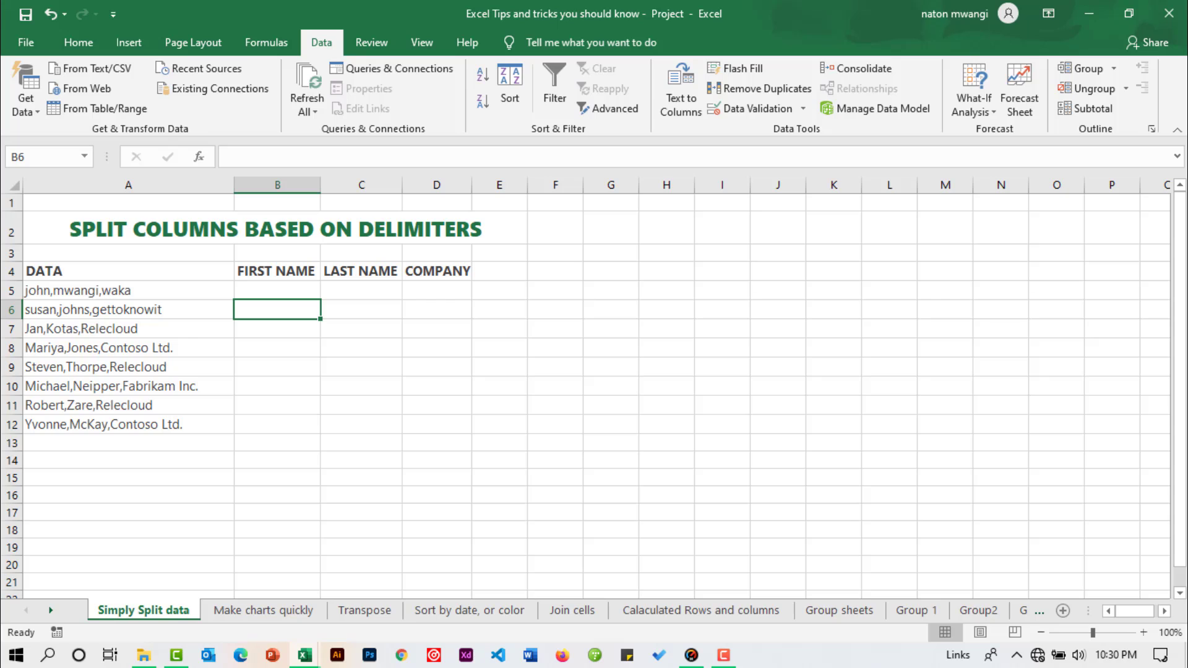
pyautogui.moveTo(277, 290); pyautogui.dragTo(277, 424)
pyautogui.moveTo(362, 290); pyautogui.dragTo(362, 405)
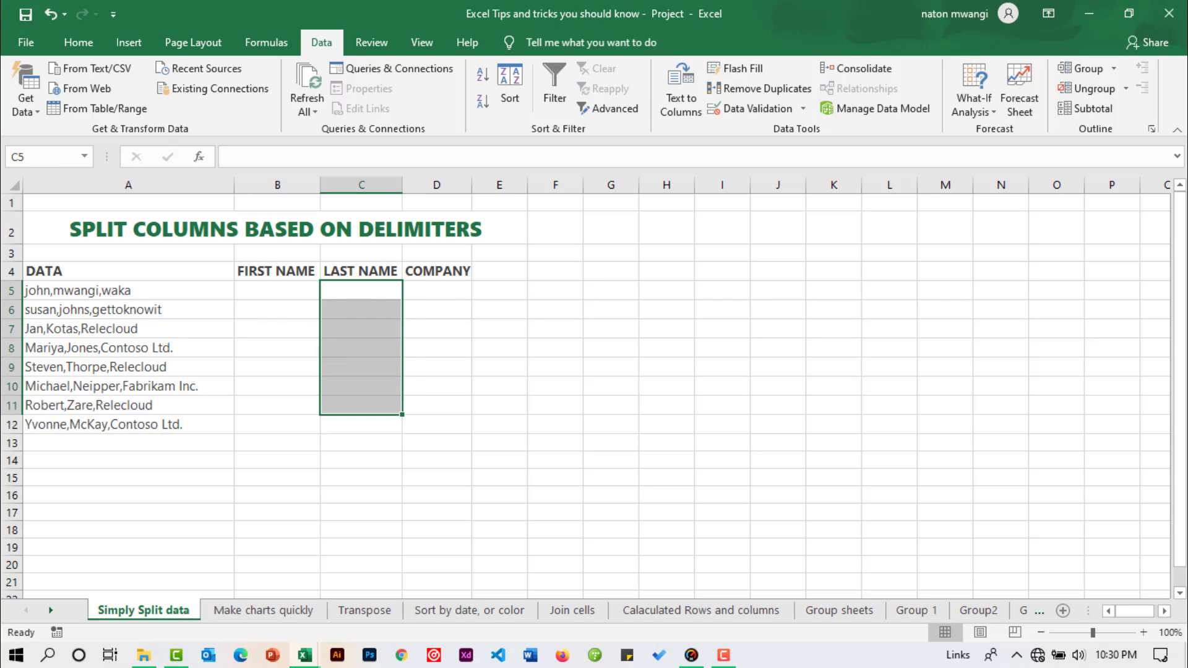
pyautogui.moveTo(436, 290); pyautogui.dragTo(437, 443)
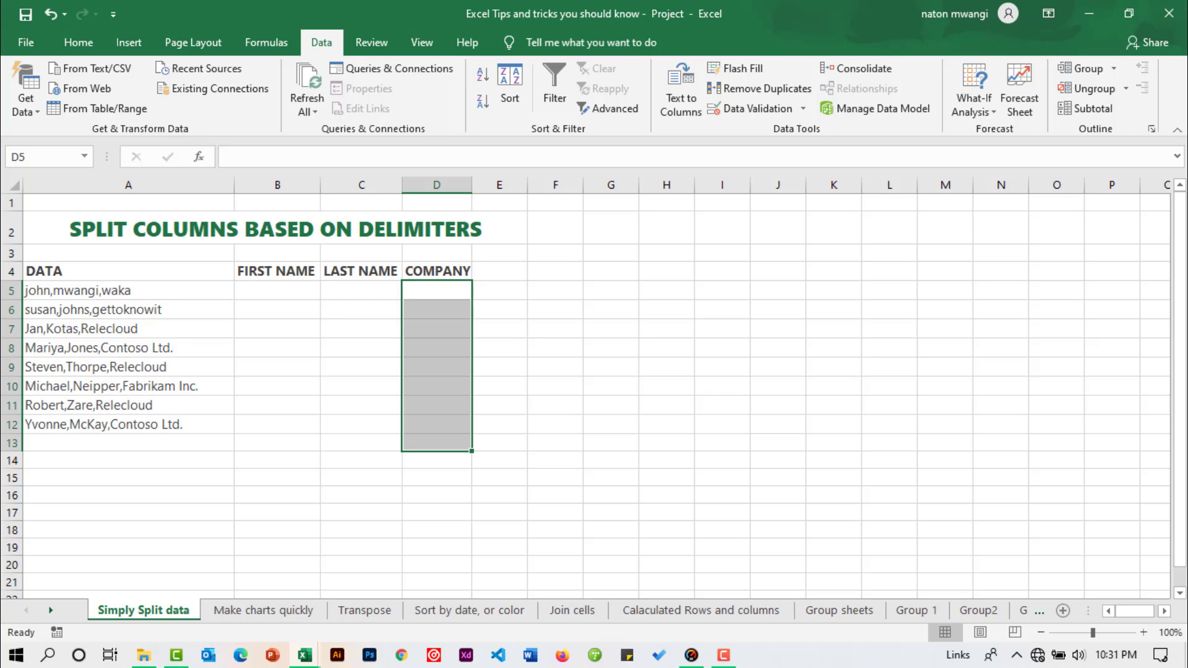
pyautogui.click(277, 290)
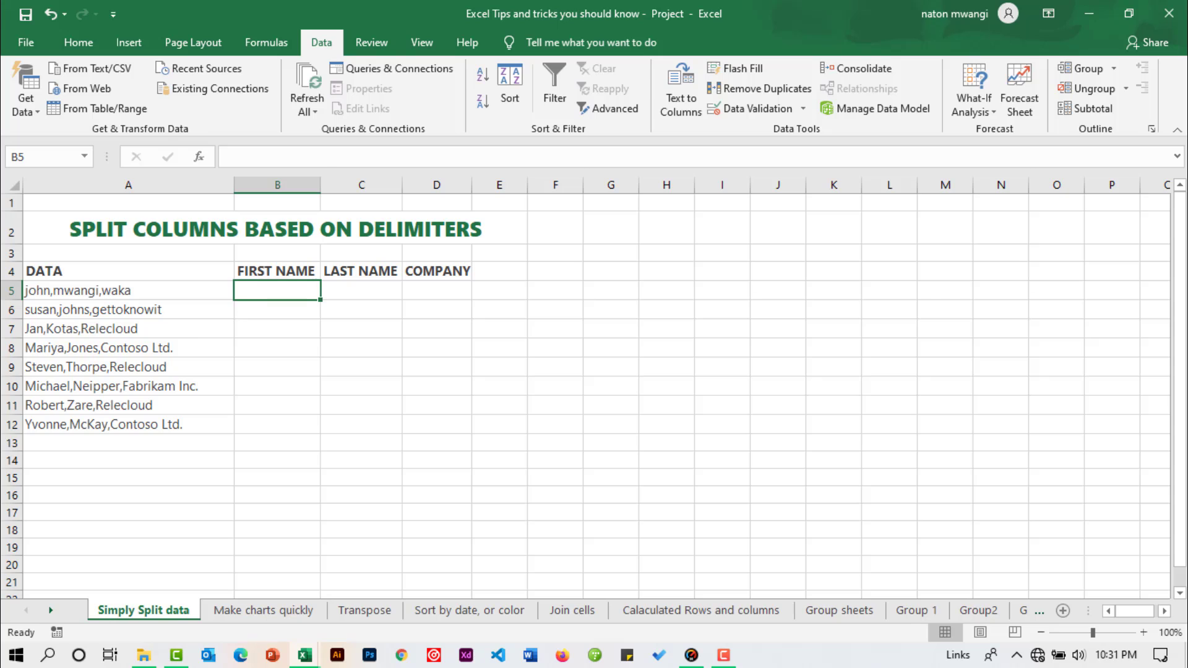
# Step: Start Text to Columns on the data in A5:A12, using the Delimited file type and Comma as the delimiter
pyautogui.moveTo(128, 290); pyautogui.dragTo(128, 425)
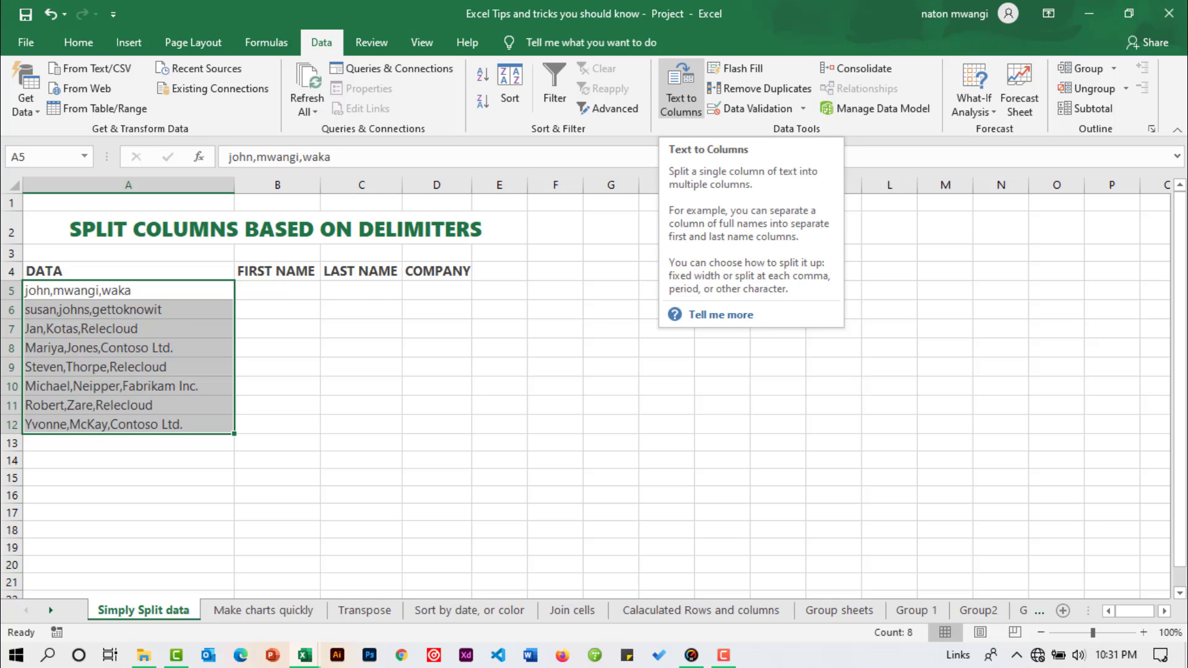
pyautogui.click(681, 90)
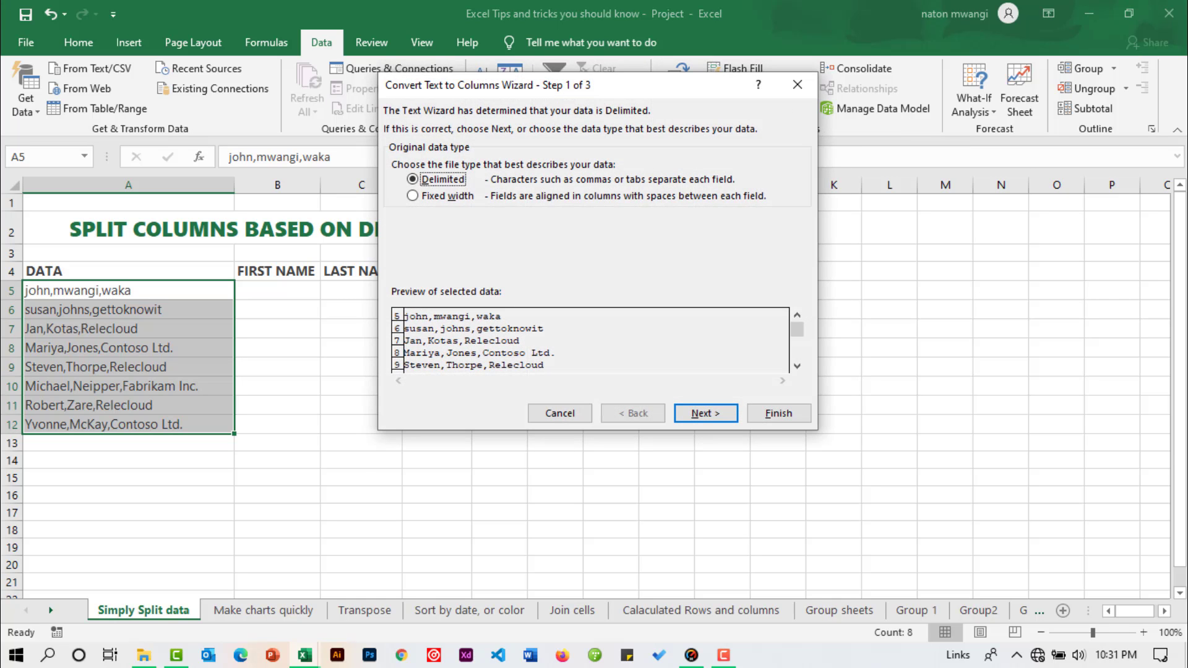
pyautogui.moveTo(680, 86); pyautogui.dragTo(657, 95)
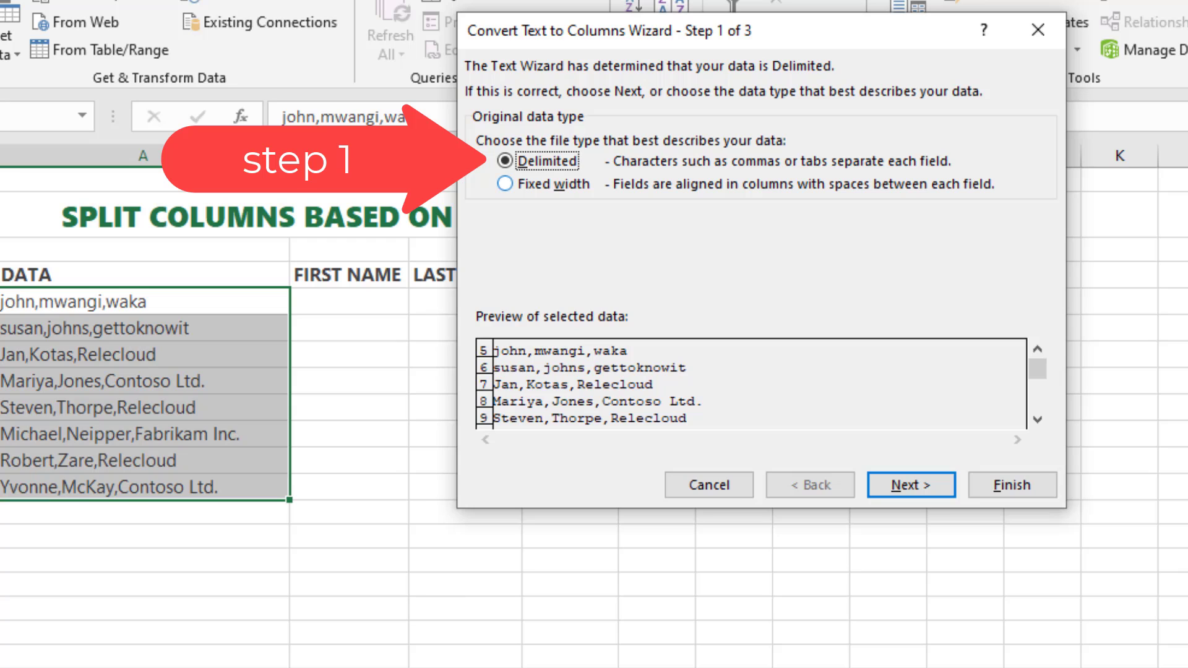
pyautogui.click(911, 485)
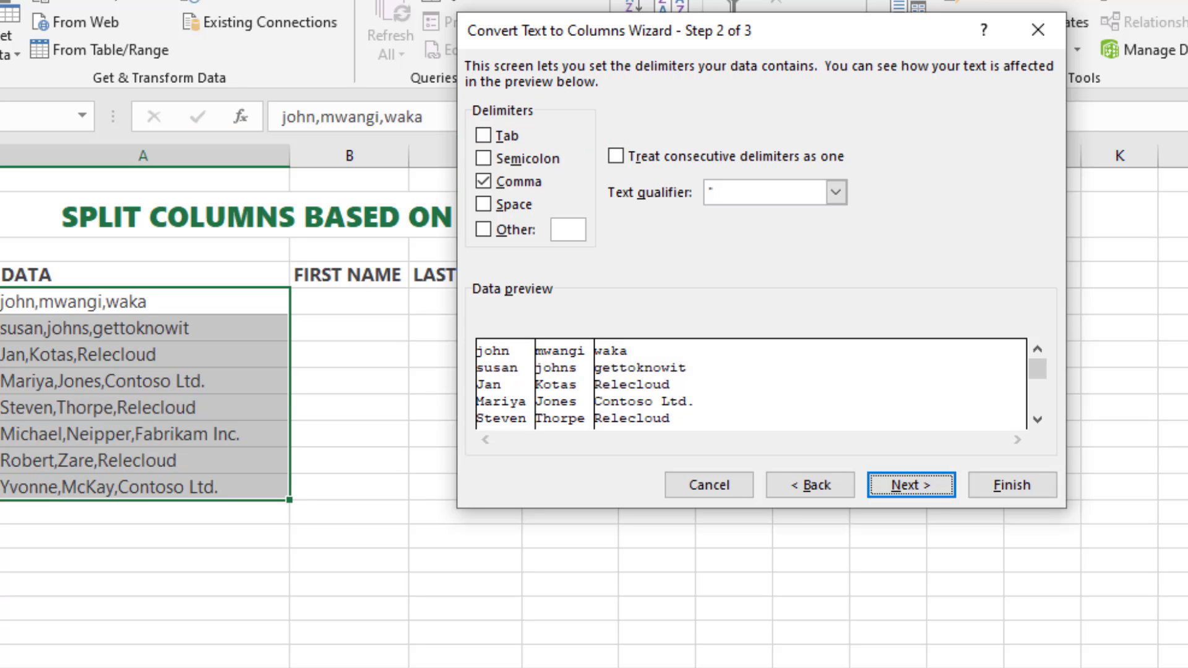
pyautogui.moveTo(805, 31); pyautogui.dragTo(901, 30)
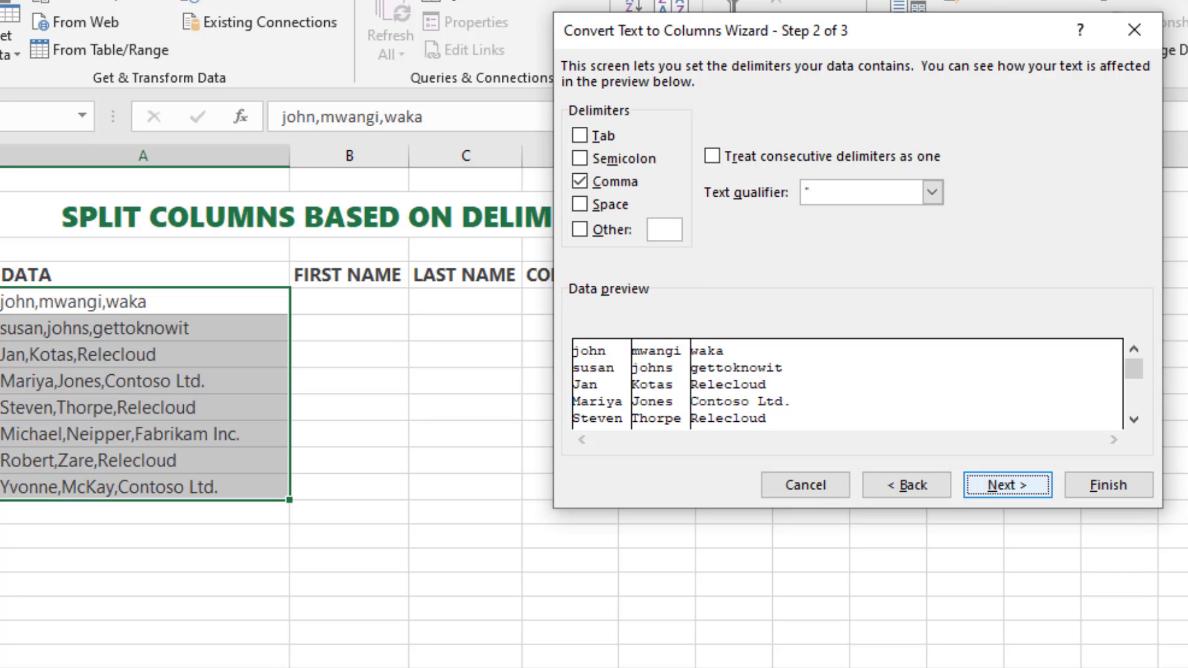
pyautogui.press('Return')
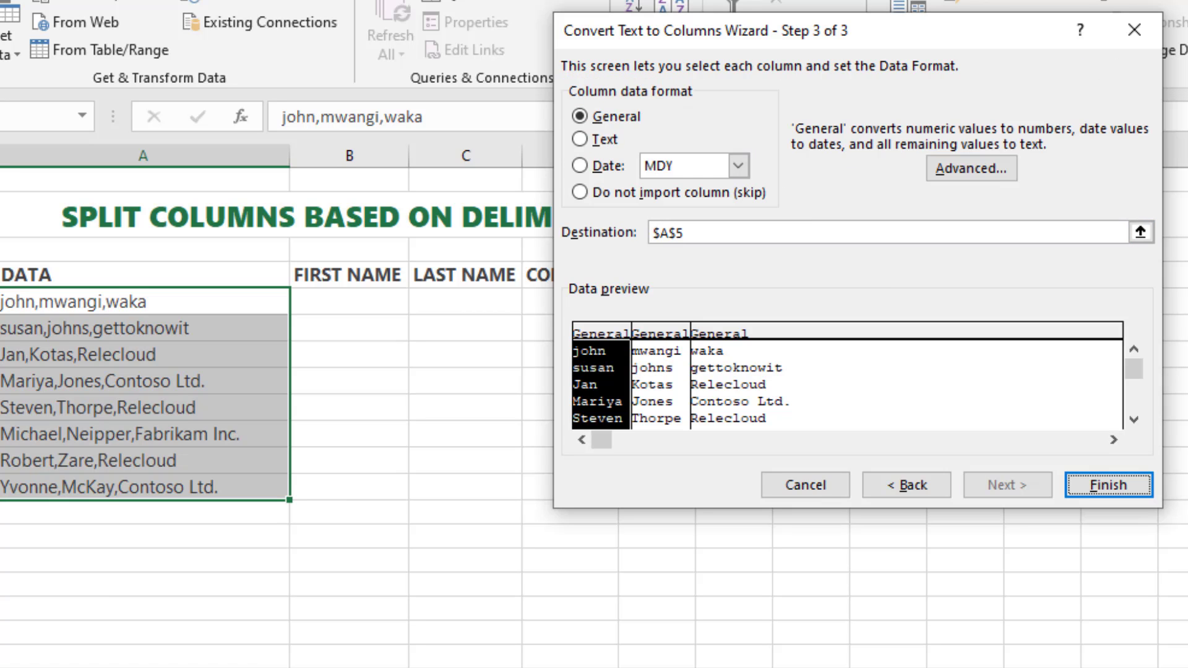
# Step: Keep the General column format, set the destination to =$B$5:$D$12, and complete the text split
pyautogui.moveTo(866, 31); pyautogui.dragTo(839, 60)
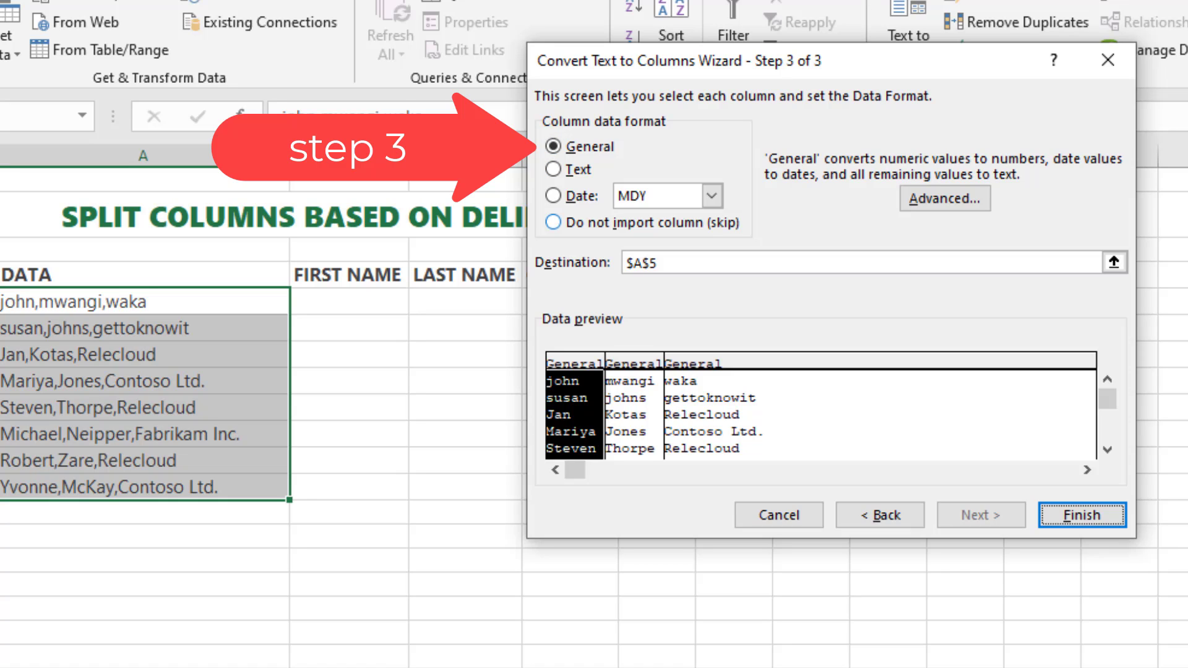
pyautogui.moveTo(743, 61); pyautogui.dragTo(914, 41)
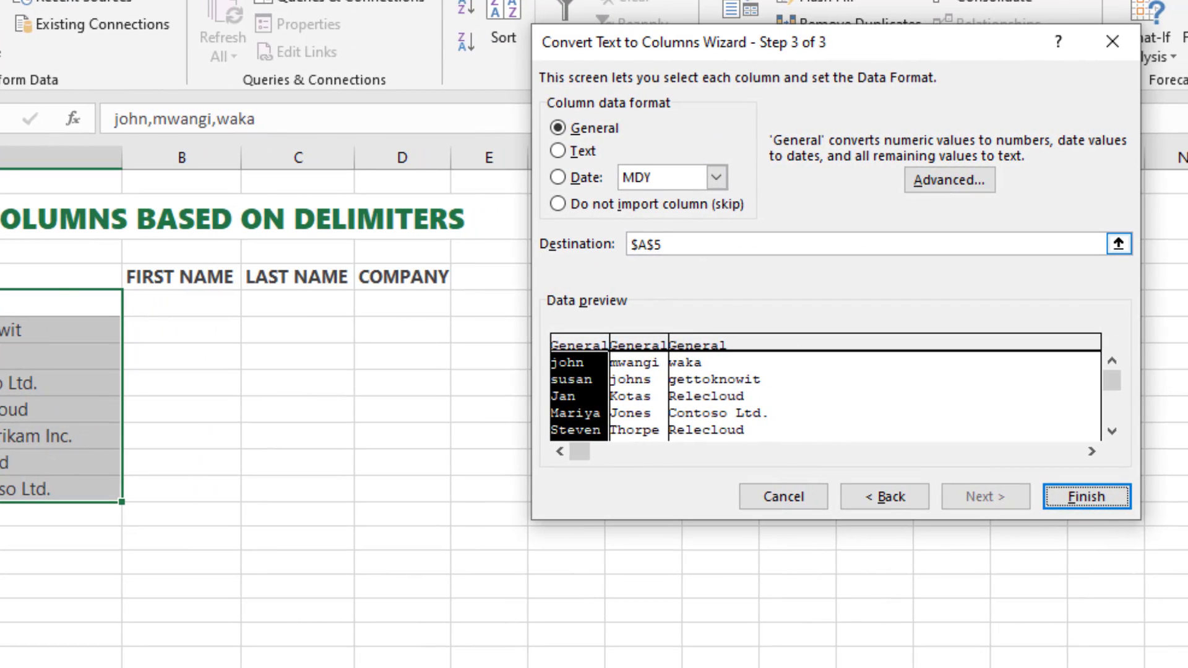
pyautogui.moveTo(693, 244); pyautogui.dragTo(630, 244)
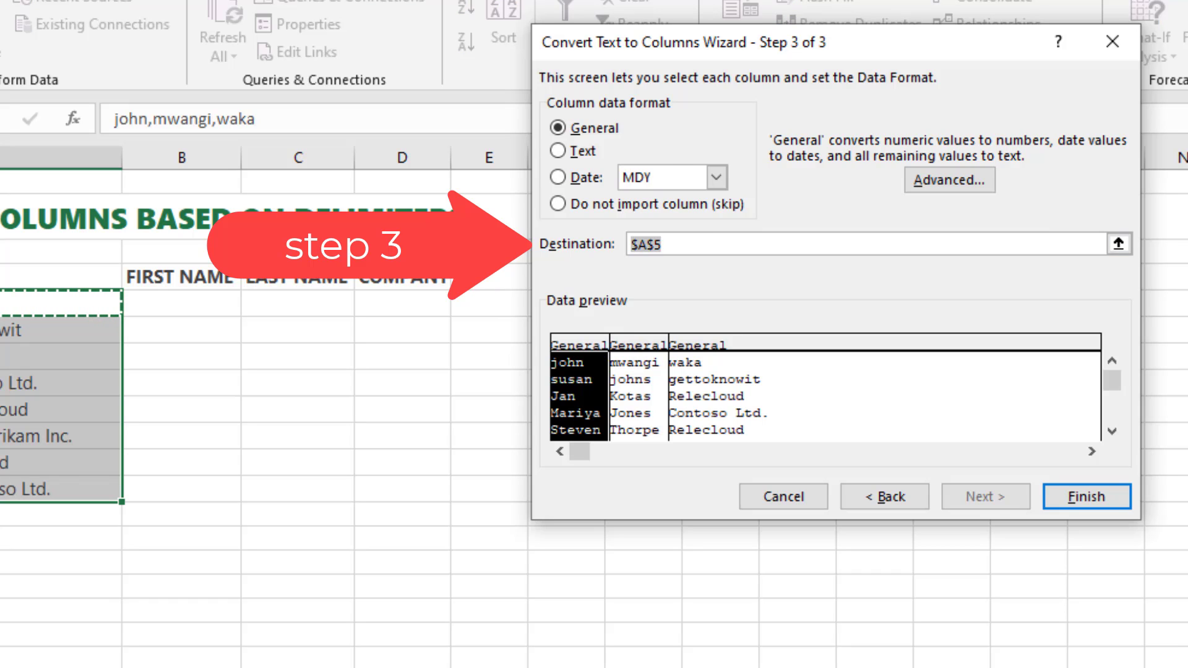
pyautogui.moveTo(180, 302); pyautogui.dragTo(450, 503)
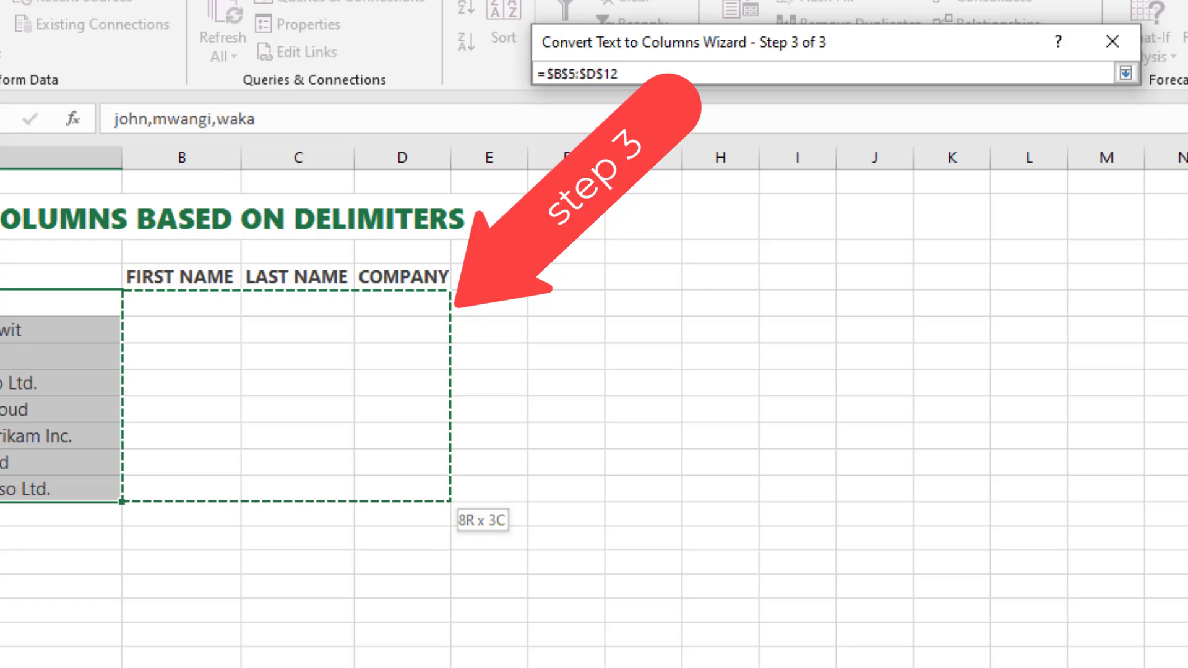
pyautogui.moveTo(450, 503); pyautogui.dragTo(450, 503)
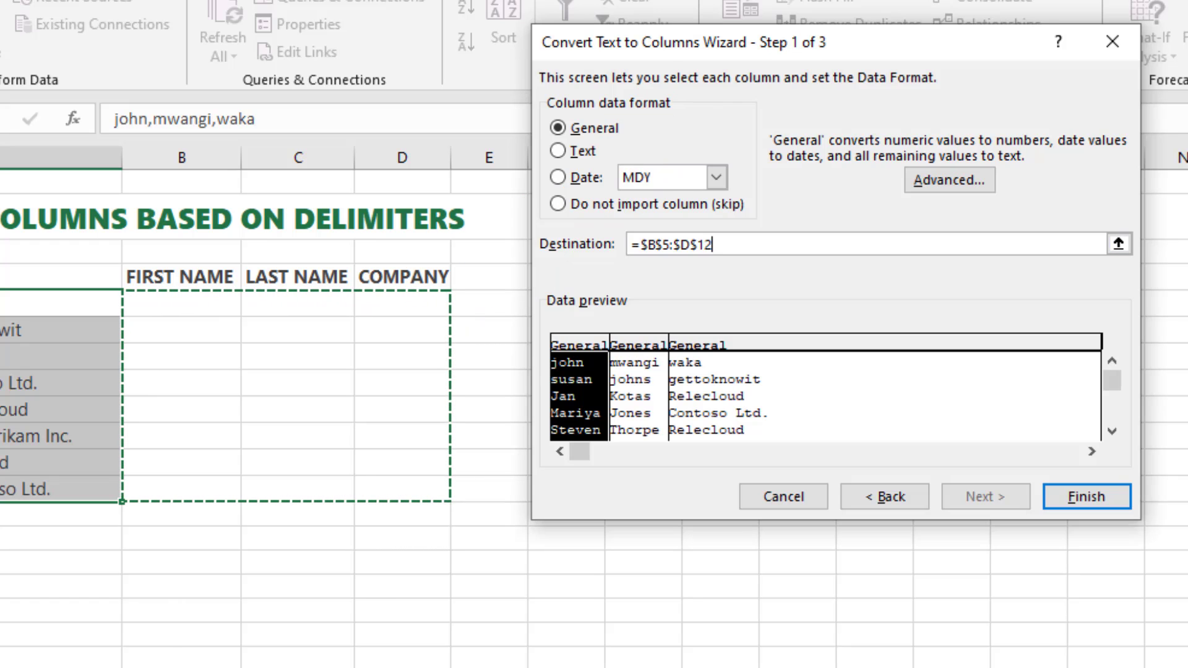
pyautogui.click(1086, 497)
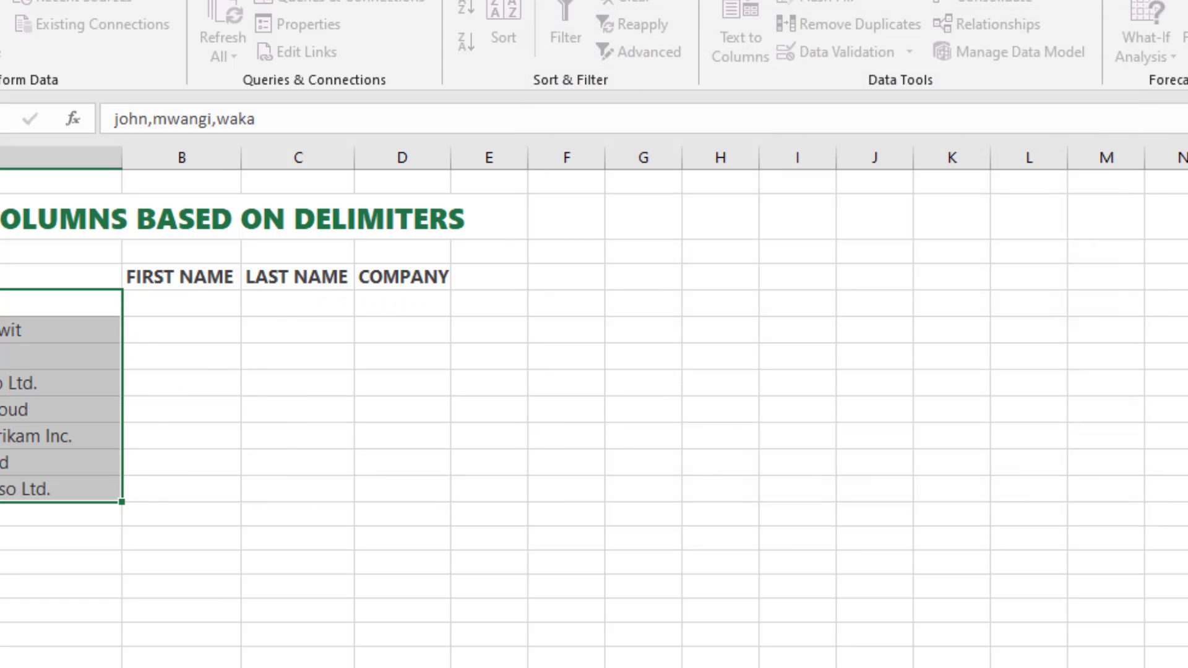
pyautogui.click(489, 330)
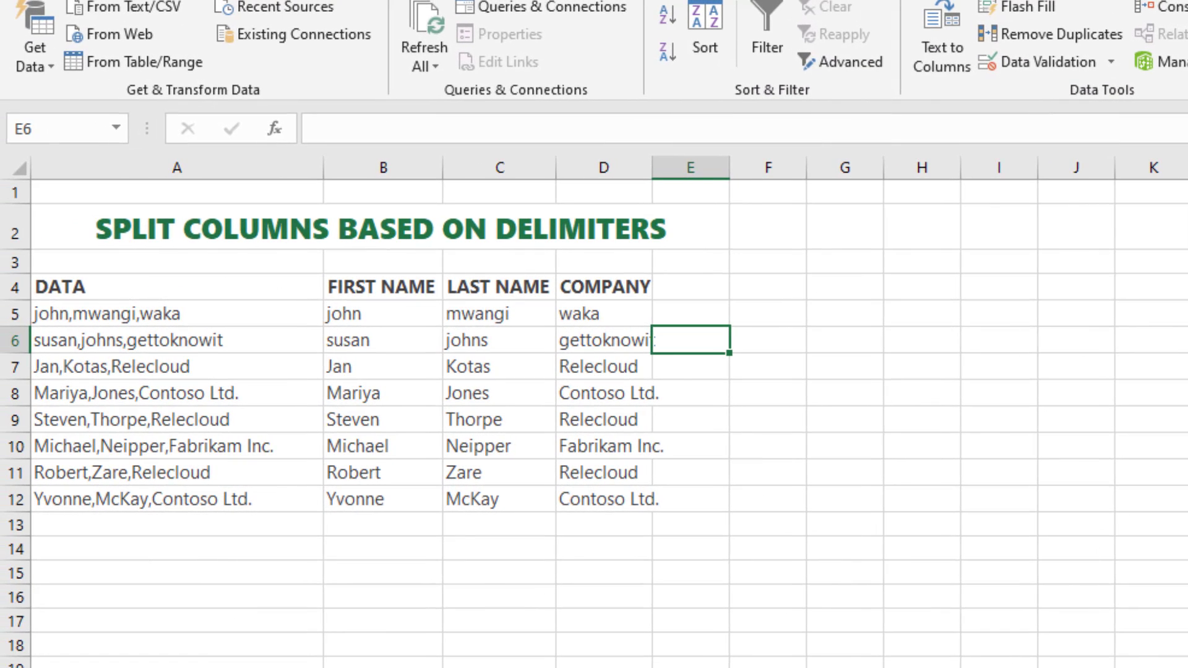
# Step: Widen the COMPANY column so that its longest entries fit inside it
pyautogui.moveTo(652, 168); pyautogui.dragTo(678, 167)
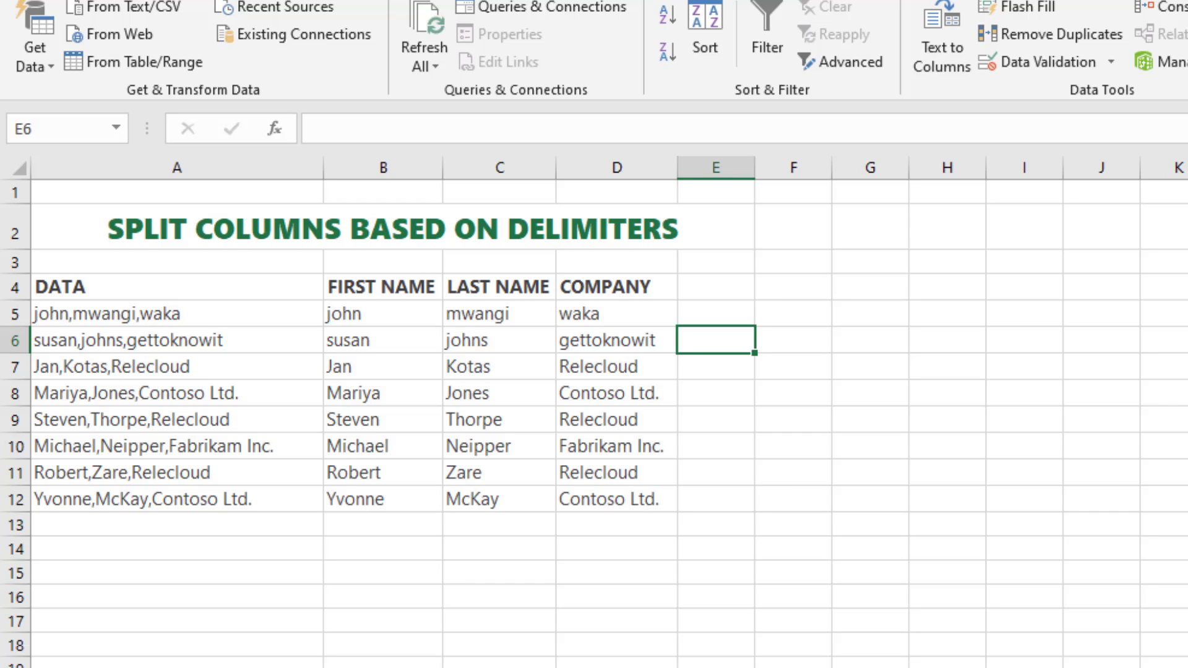
pyautogui.moveTo(382, 313); pyautogui.dragTo(382, 498)
pyautogui.moveTo(176, 313); pyautogui.dragTo(176, 499)
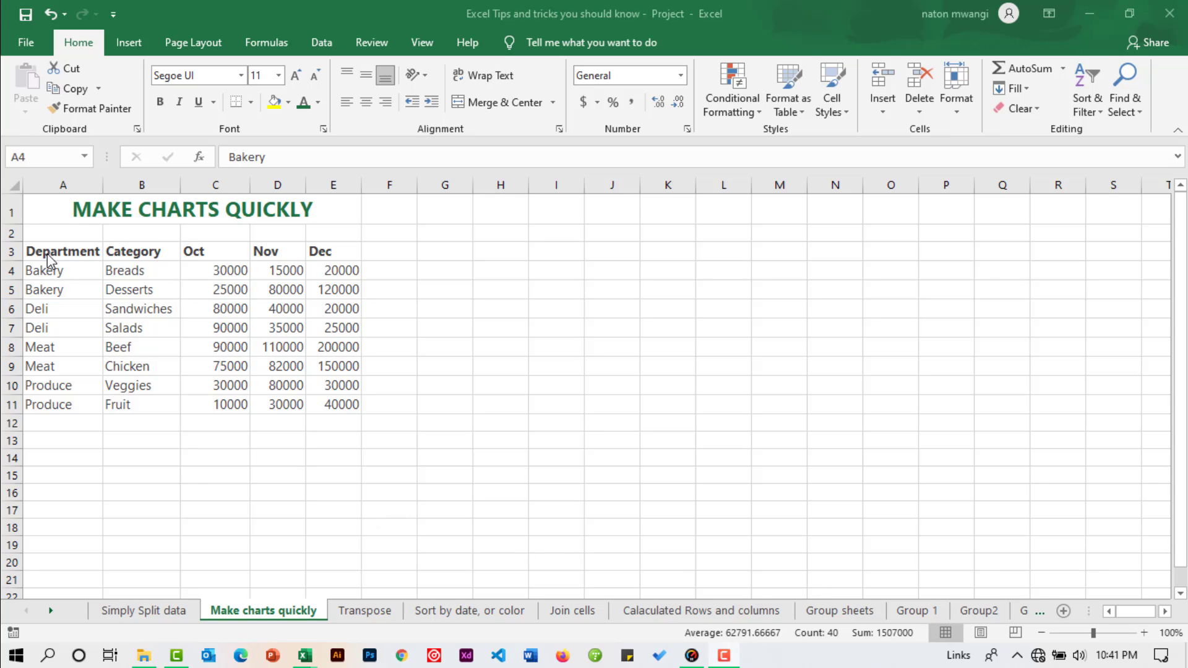
pyautogui.hotkey('ctrl', 'shift', 'Right')
pyautogui.hotkey('ctrl', 'shift', 'Down')
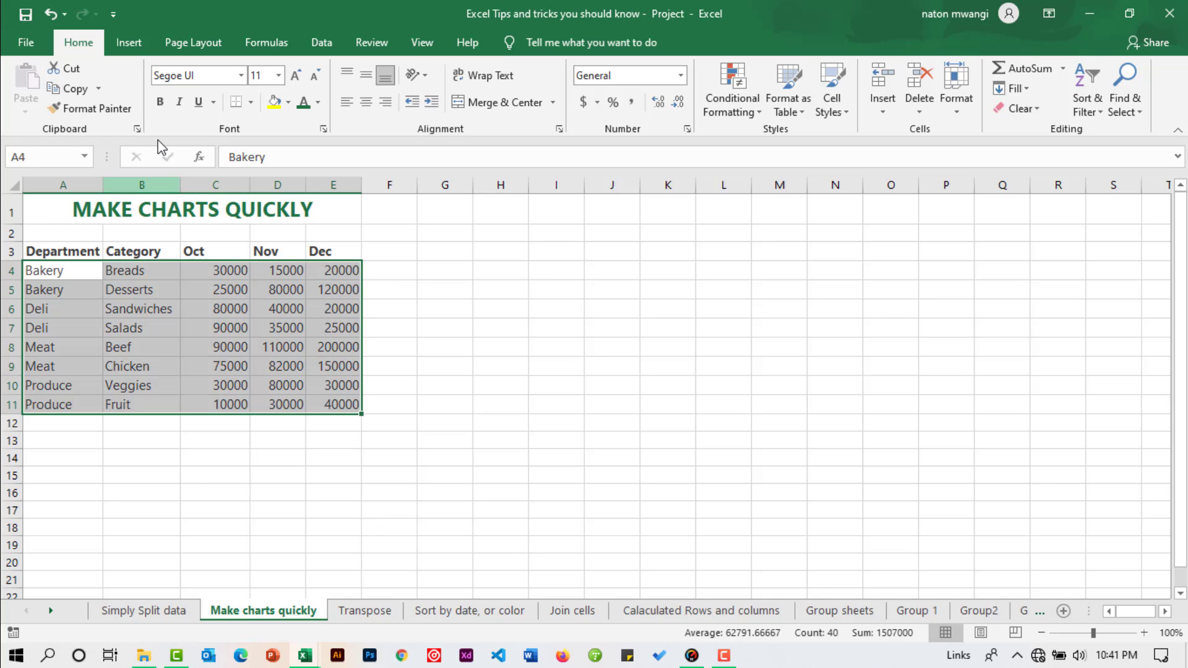
pyautogui.click(128, 45)
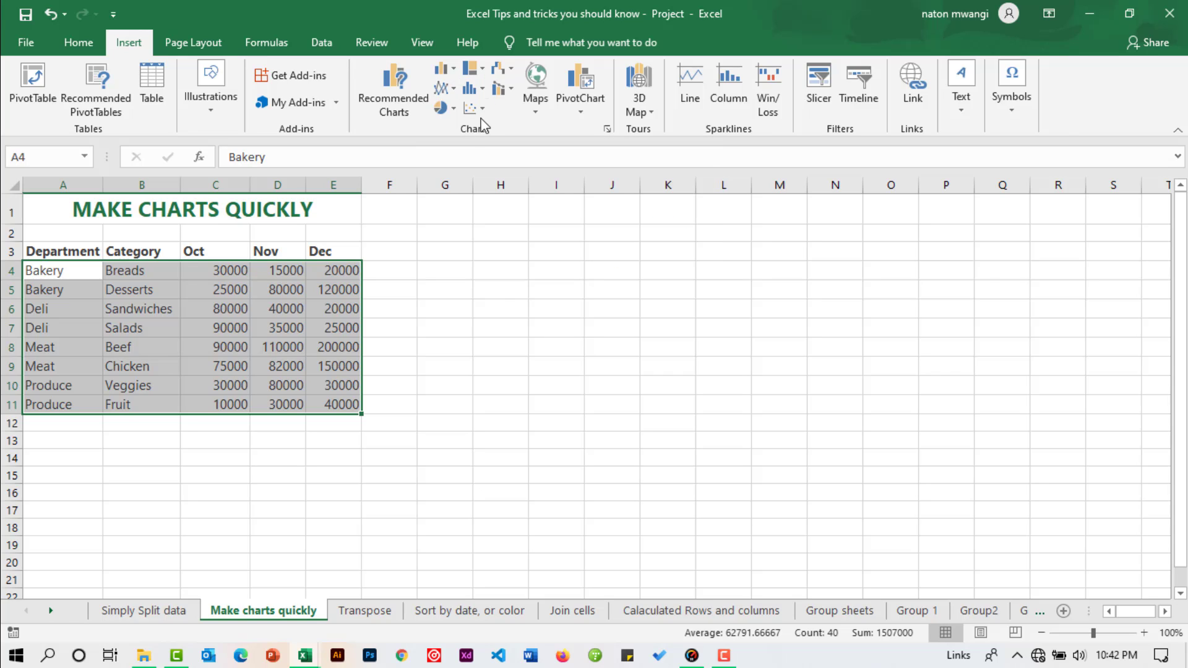
pyautogui.click(375, 273)
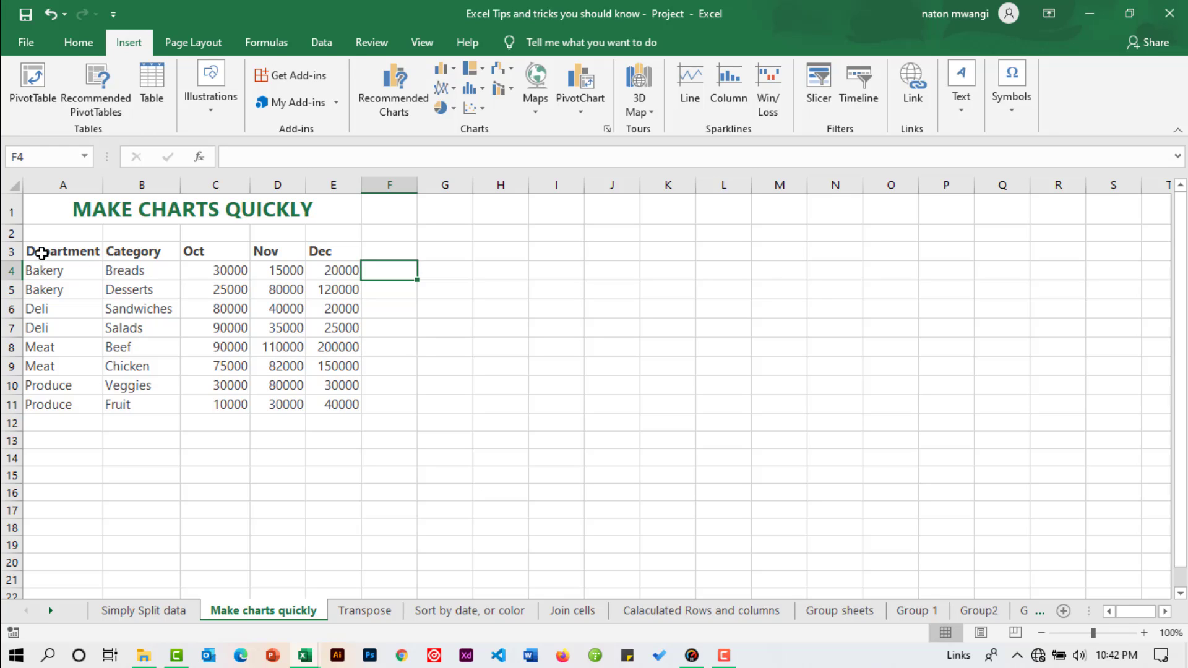
# Step: Insert the first recommended clustered column chart for A3:E11 with Quick Analysis
pyautogui.moveTo(41, 253); pyautogui.dragTo(328, 397)
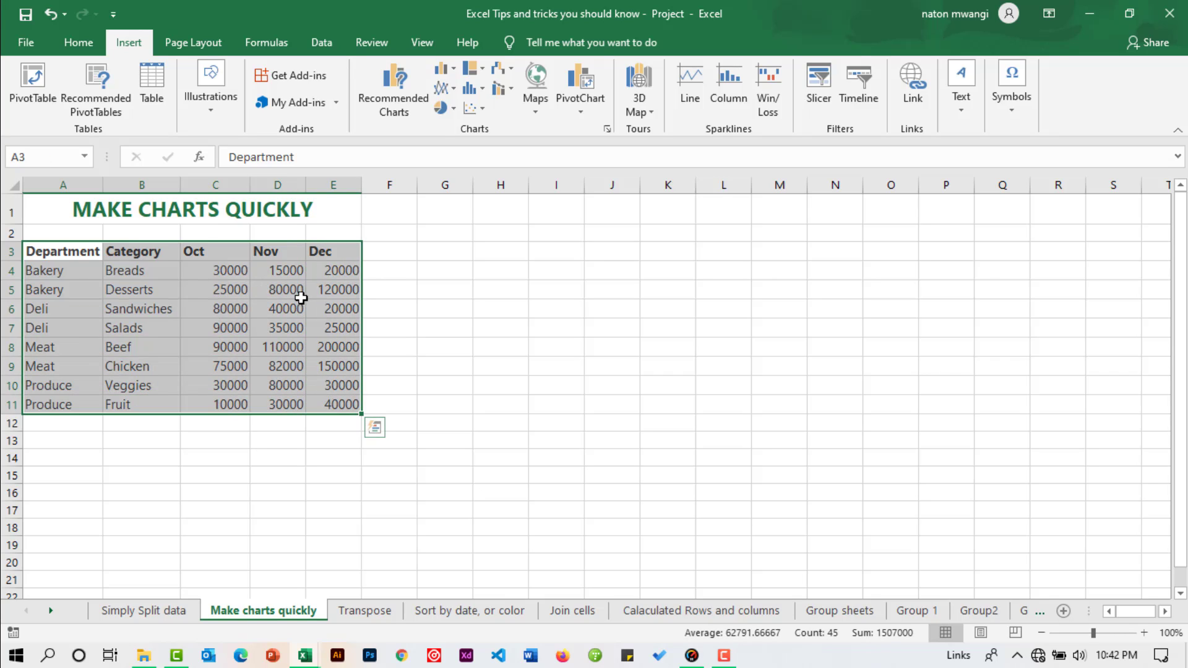
pyautogui.click(376, 427)
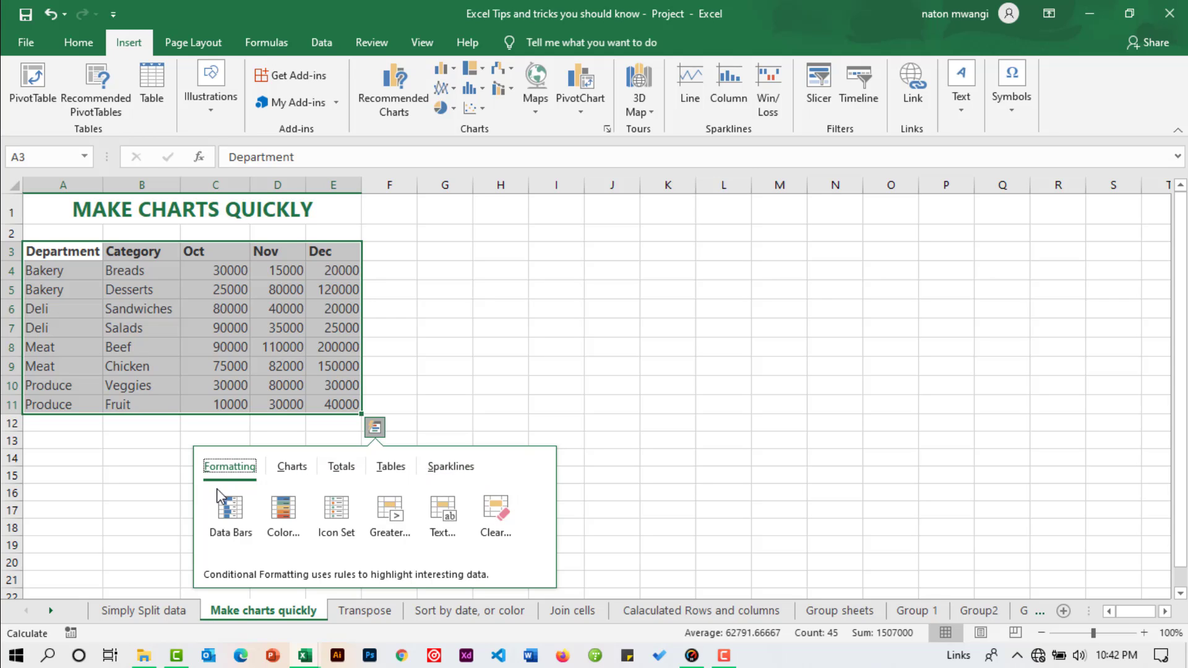
pyautogui.click(227, 469)
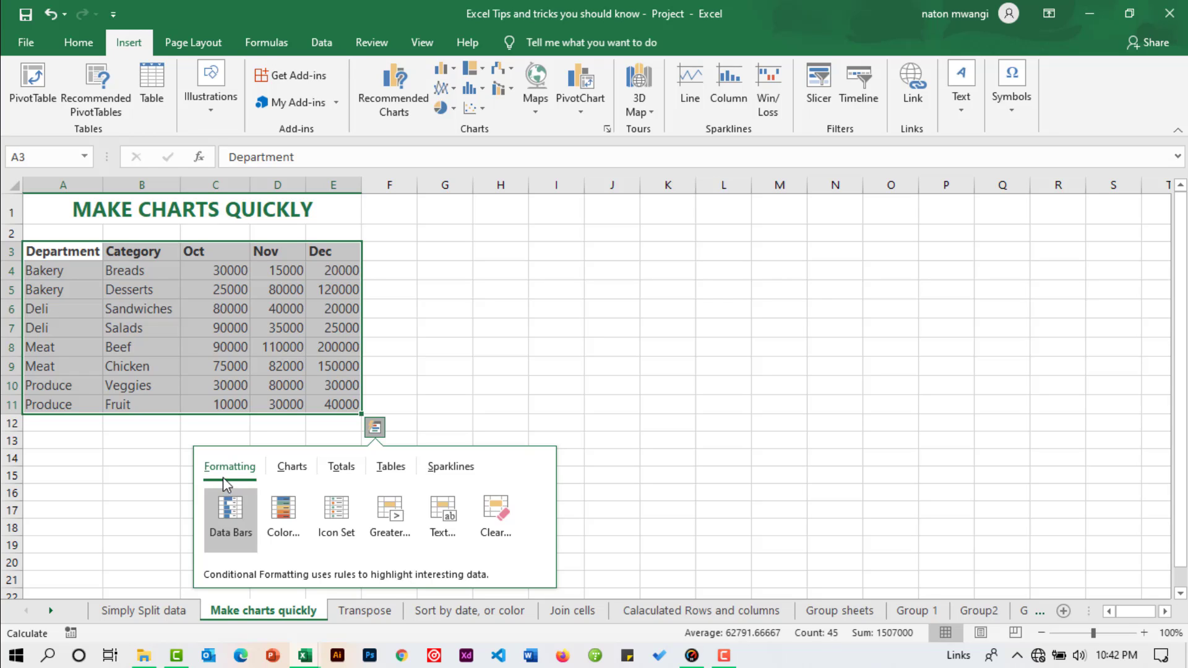
pyautogui.click(291, 475)
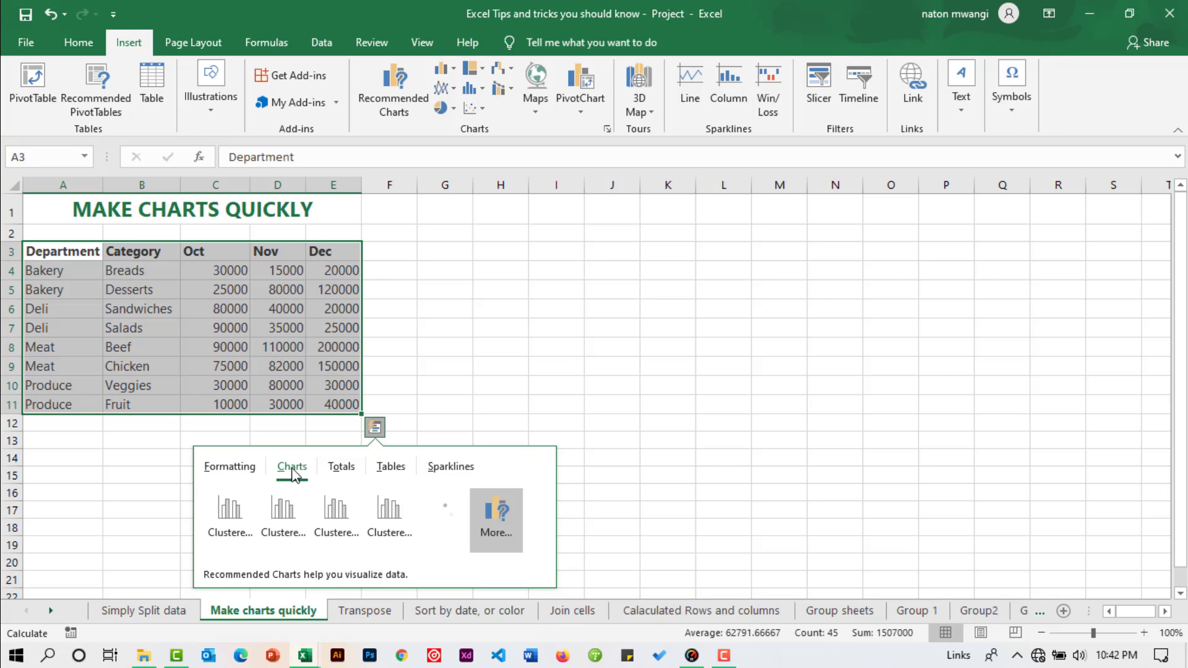
pyautogui.moveTo(381, 501)
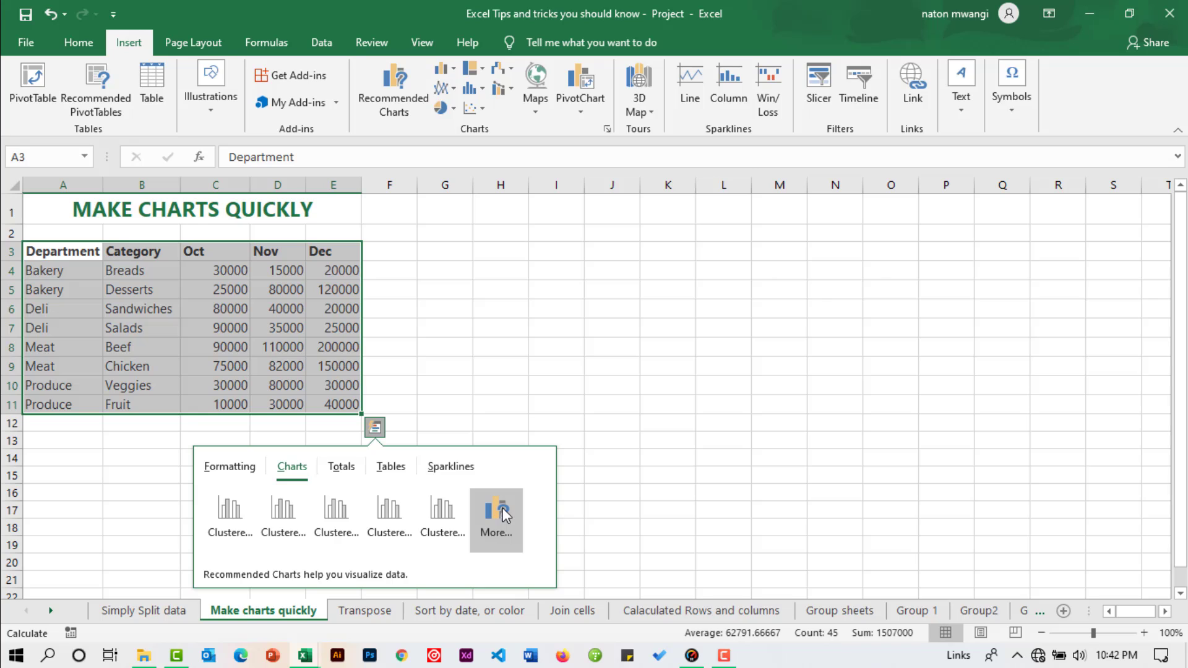
pyautogui.click(229, 511)
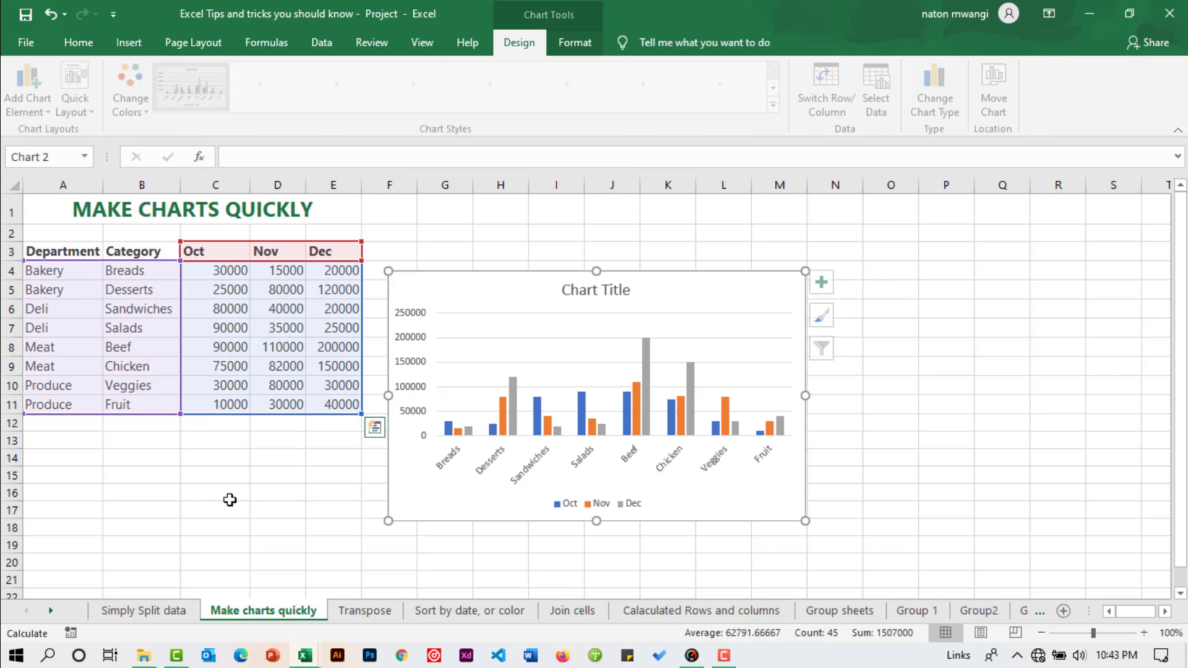
# Step: Move the column chart slightly up and closer to the data table, and deselect it
pyautogui.click(587, 252)
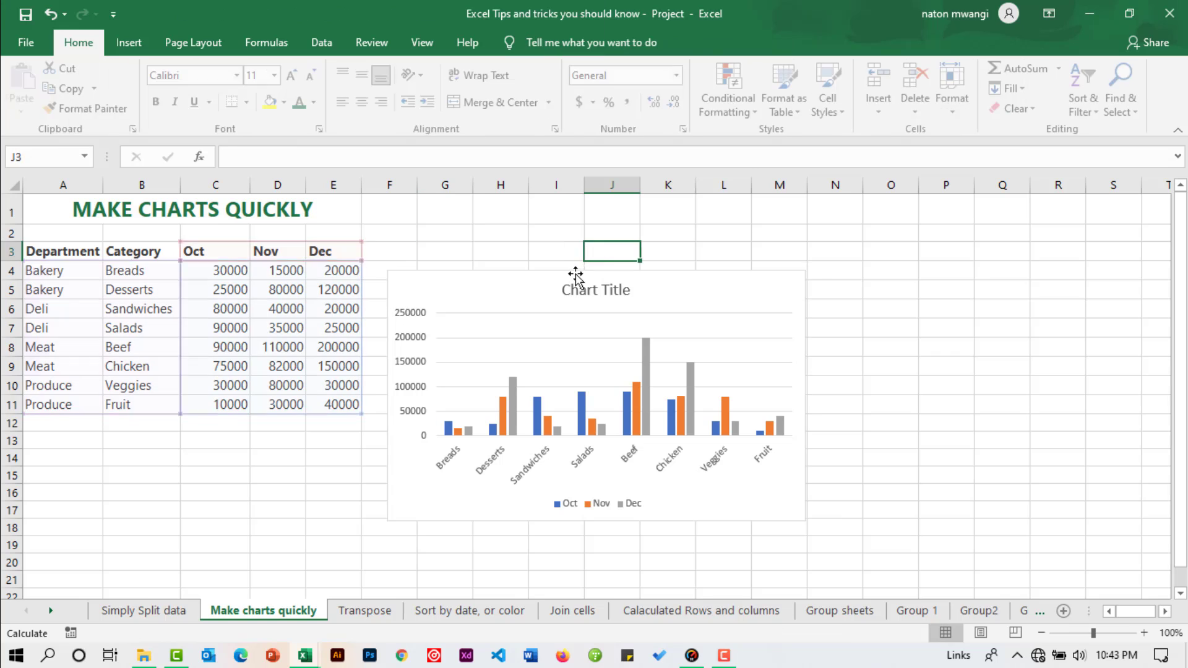
pyautogui.moveTo(588, 273); pyautogui.dragTo(558, 253)
pyautogui.click(456, 220)
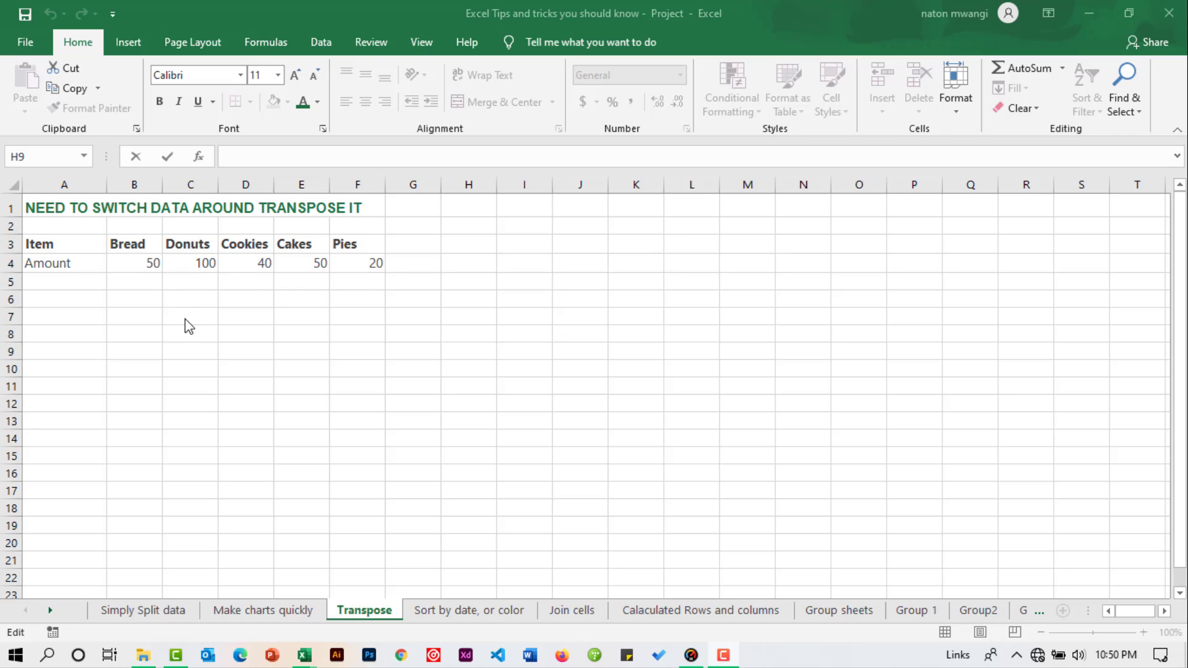
# Step: Copy the Item and Amount rows, range A3:F4, on the Transpose sheet
pyautogui.click(37, 243)
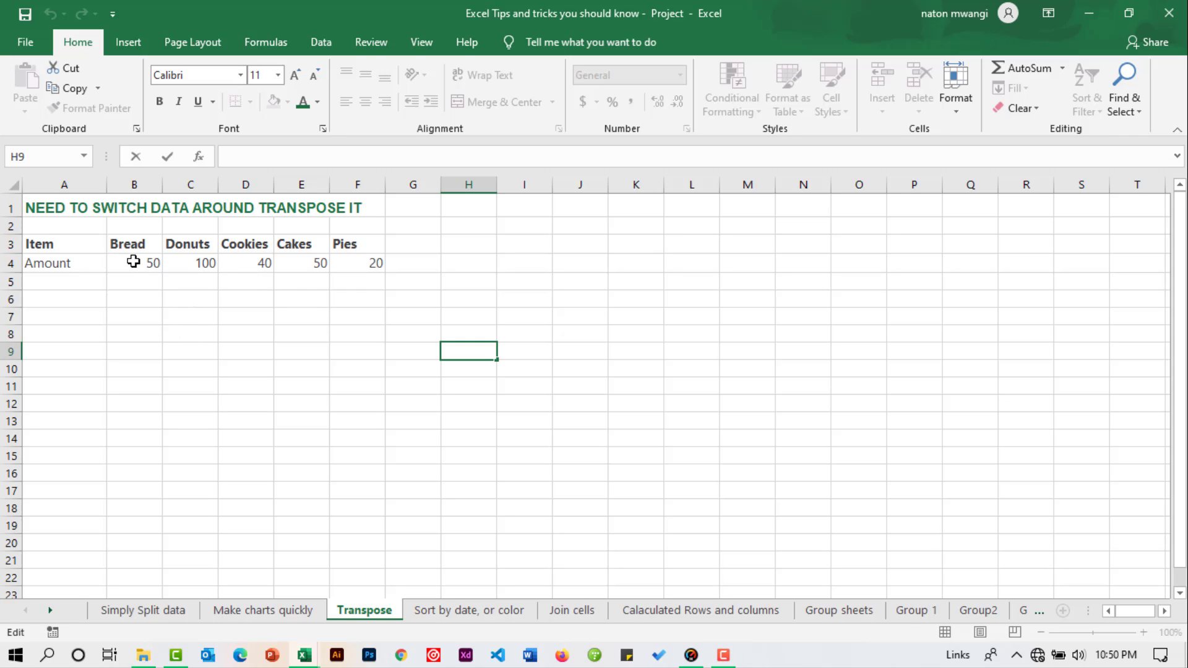
pyautogui.moveTo(54, 243); pyautogui.dragTo(378, 271)
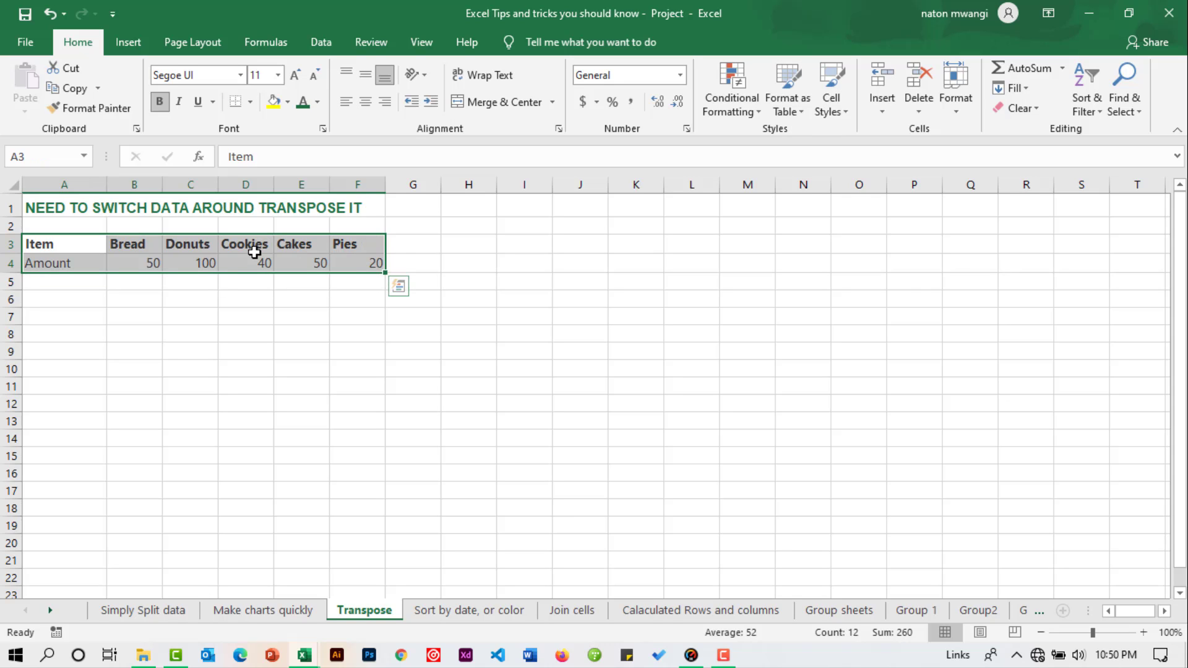
pyautogui.rightClick(255, 245)
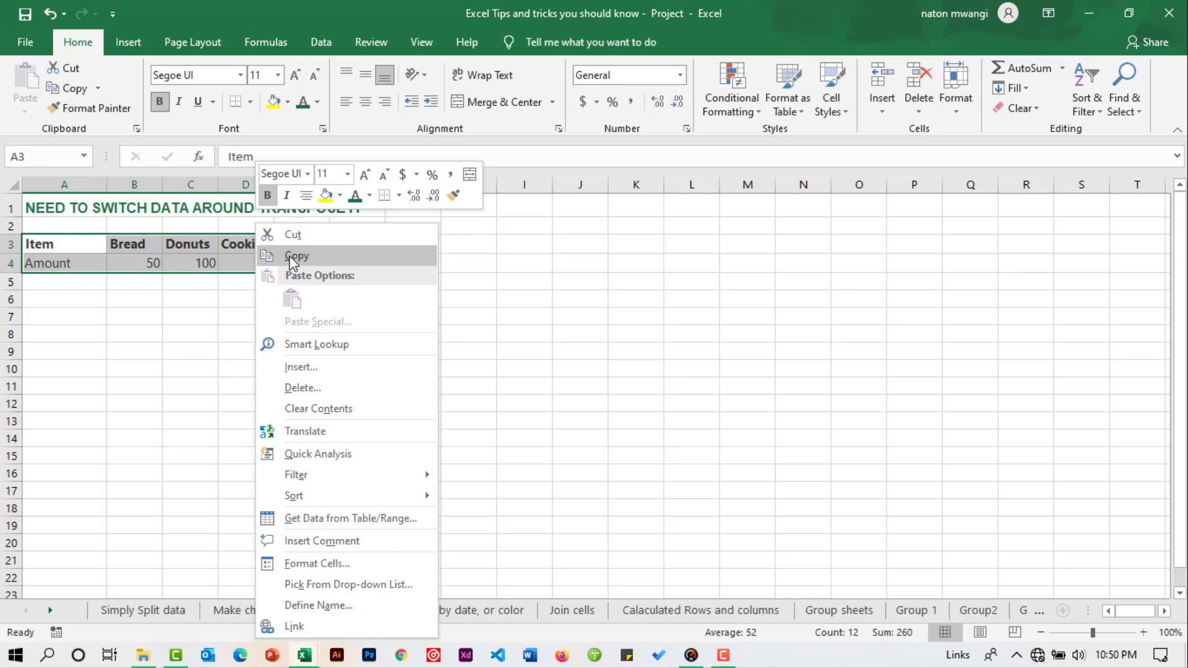
pyautogui.click(292, 255)
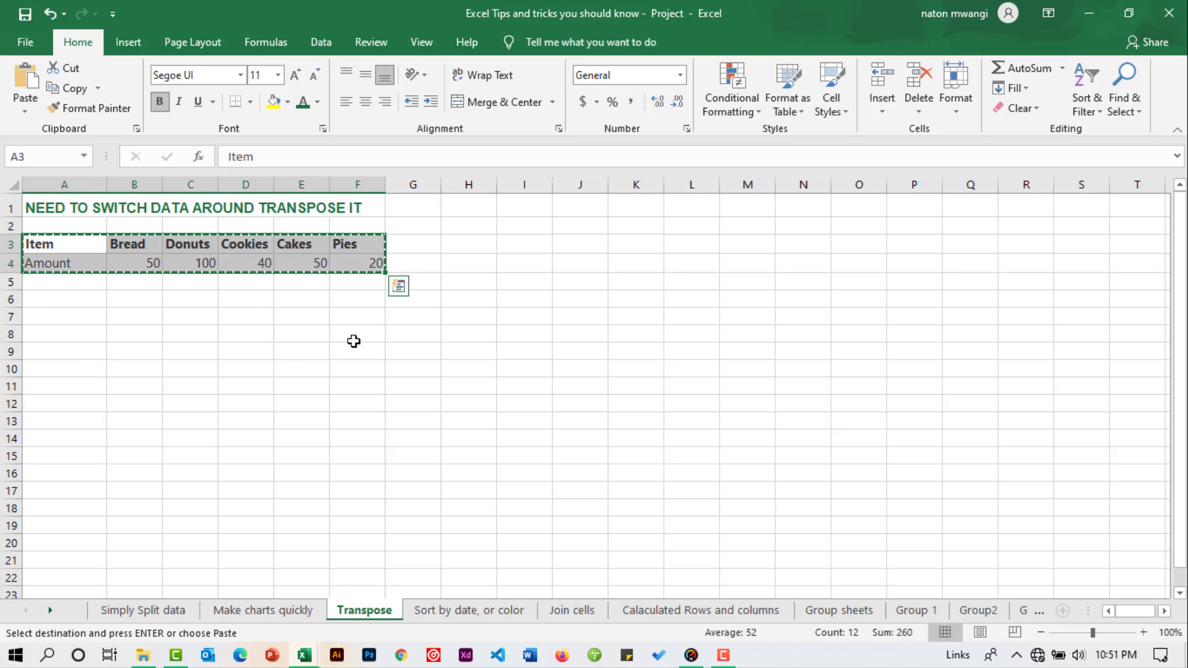
# Step: Paste the copied rows at cell B9 using Paste Special with Transpose, and compare the result with the original table
pyautogui.click(128, 351)
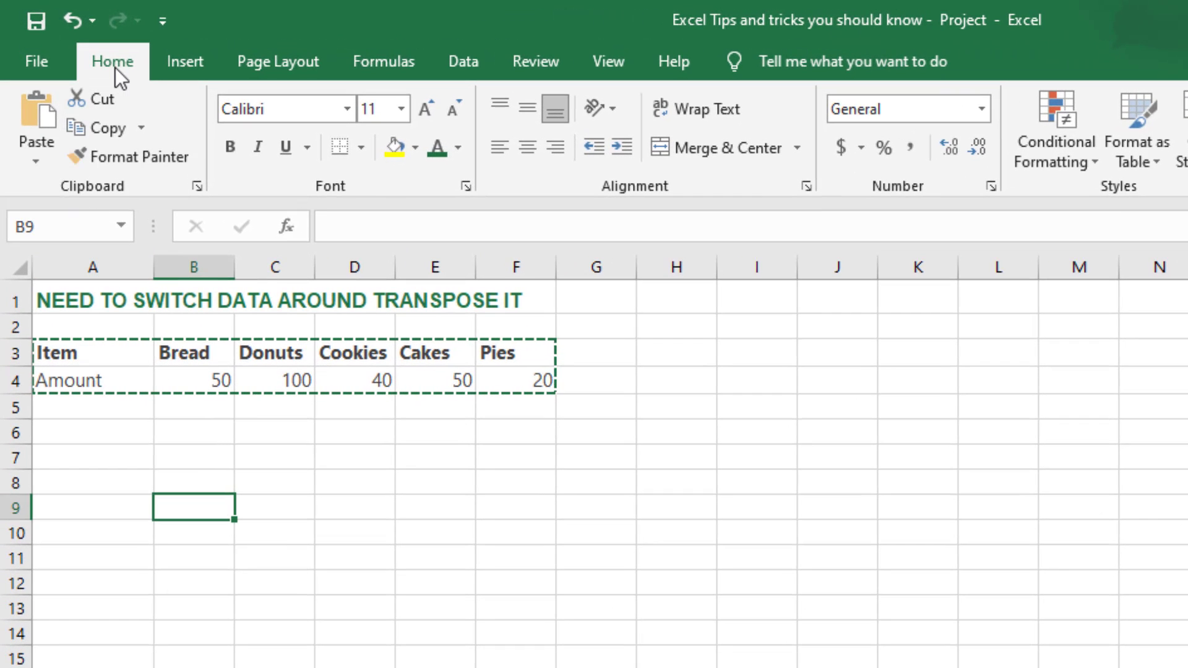
pyautogui.click(35, 161)
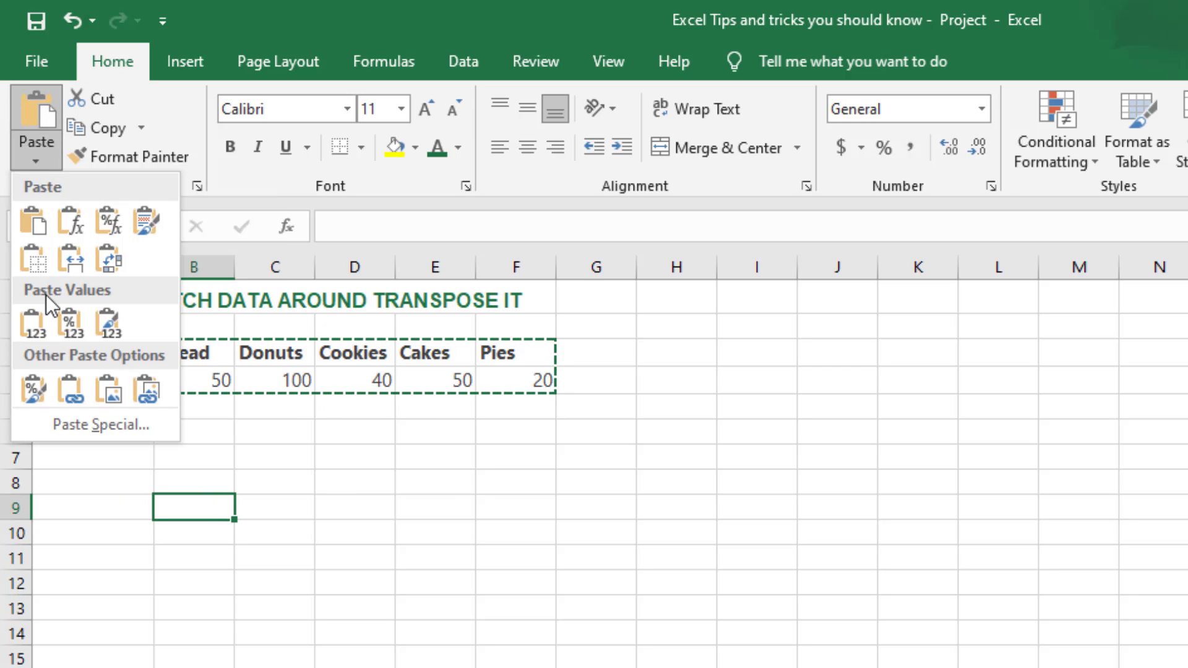
pyautogui.click(68, 426)
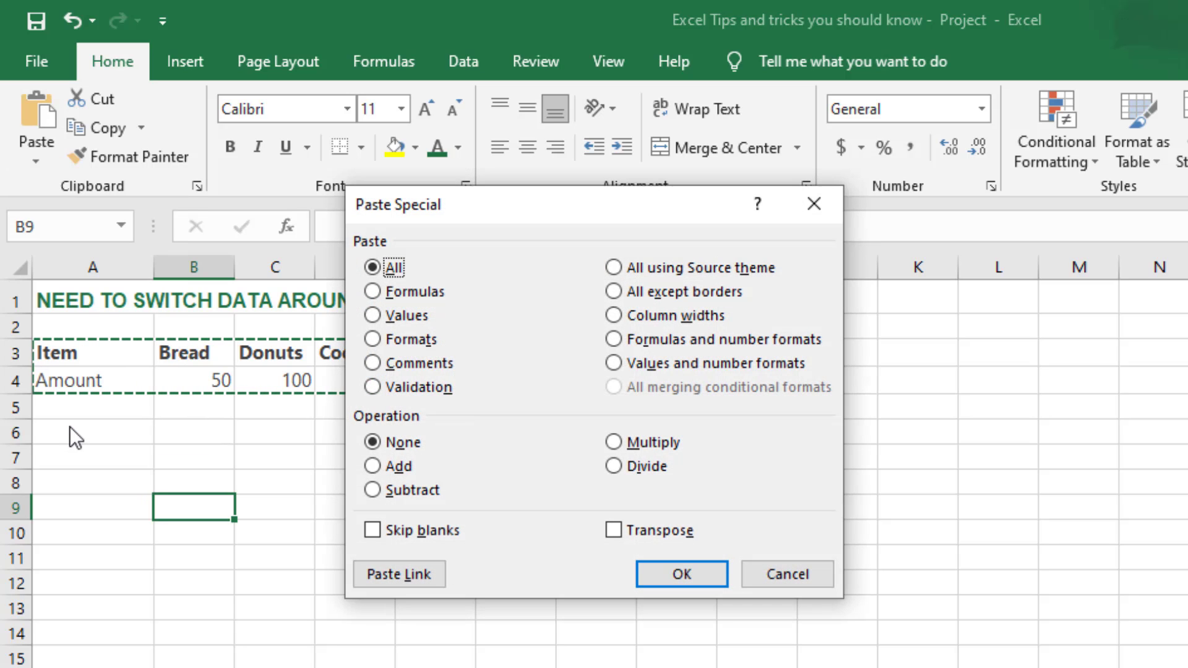
pyautogui.moveTo(562, 212); pyautogui.dragTo(619, 185)
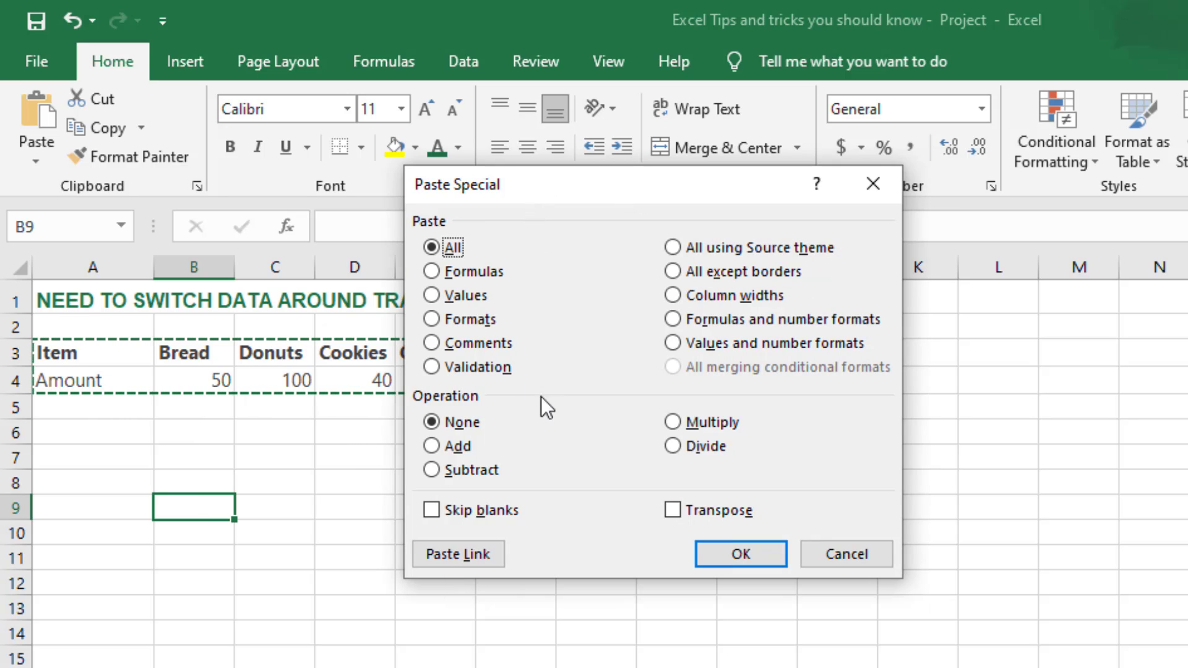
pyautogui.click(675, 509)
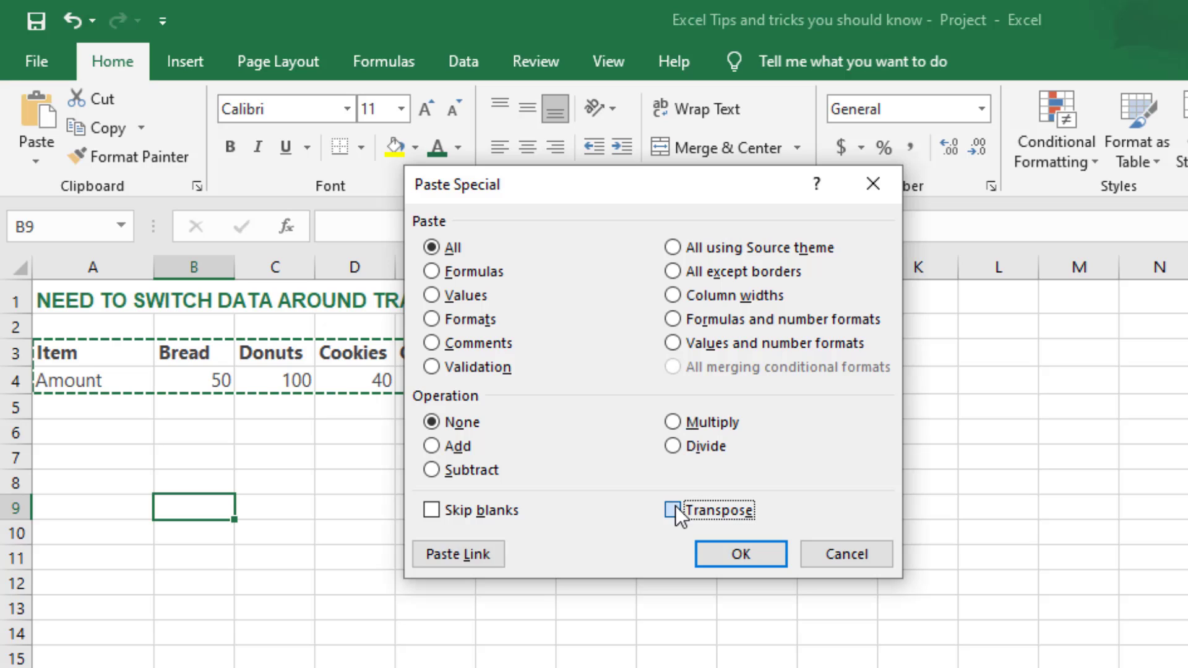
pyautogui.click(709, 555)
pyautogui.click(562, 537)
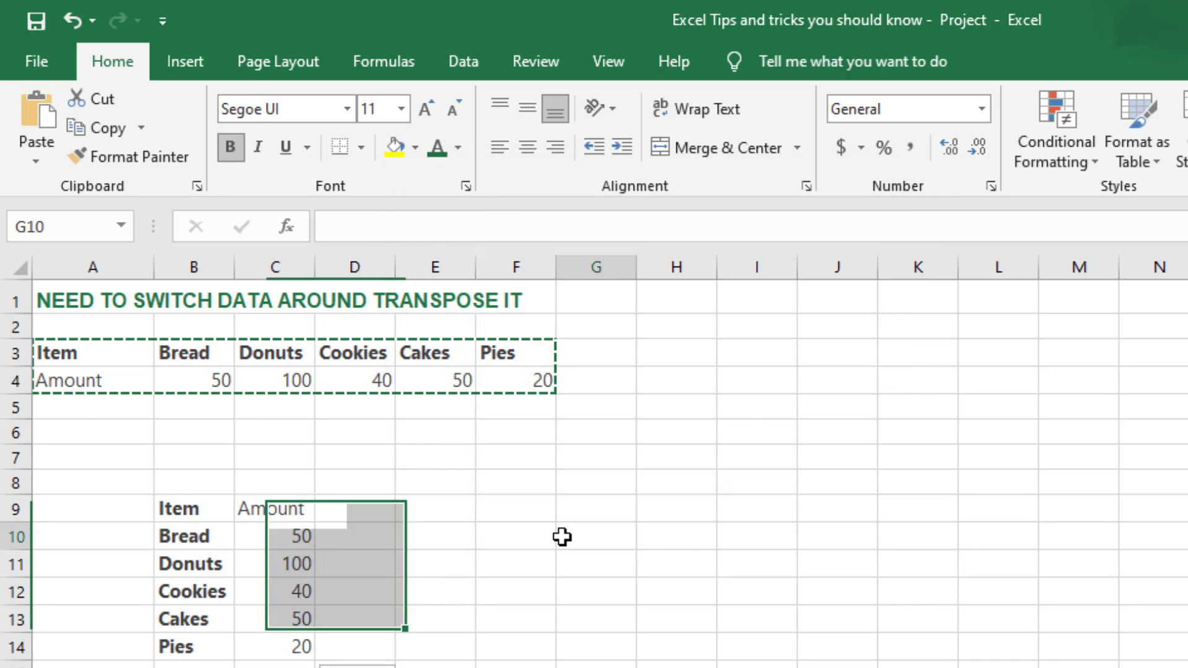
pyautogui.click(177, 516)
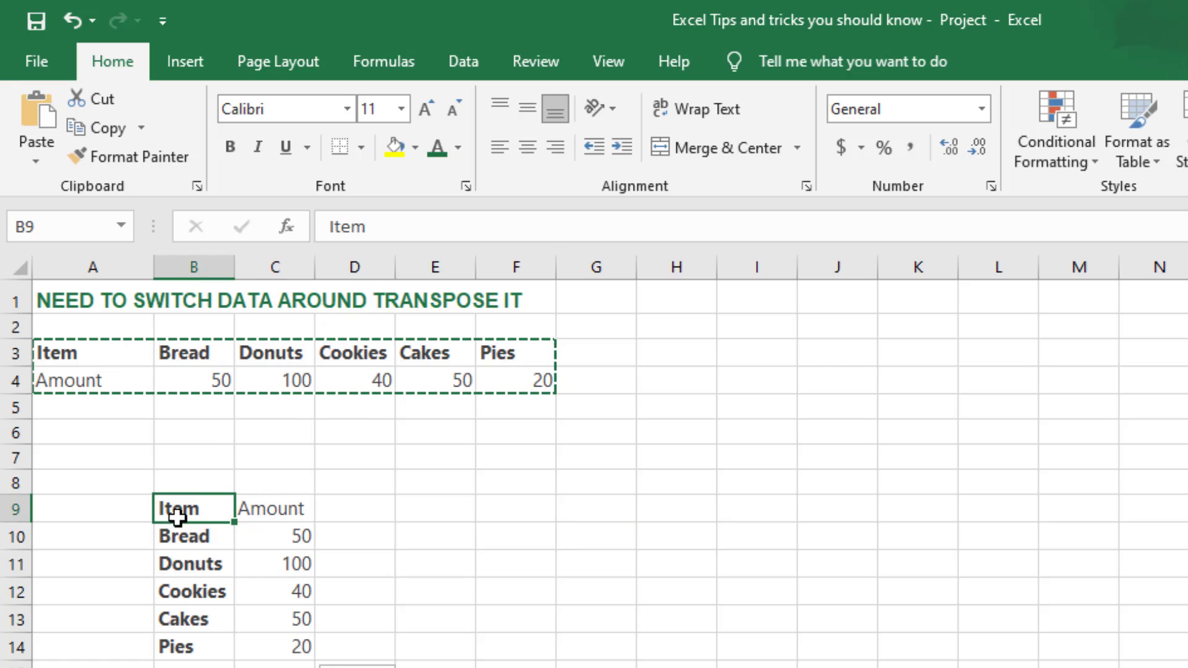
pyautogui.moveTo(176, 516); pyautogui.dragTo(260, 641)
pyautogui.click(289, 361)
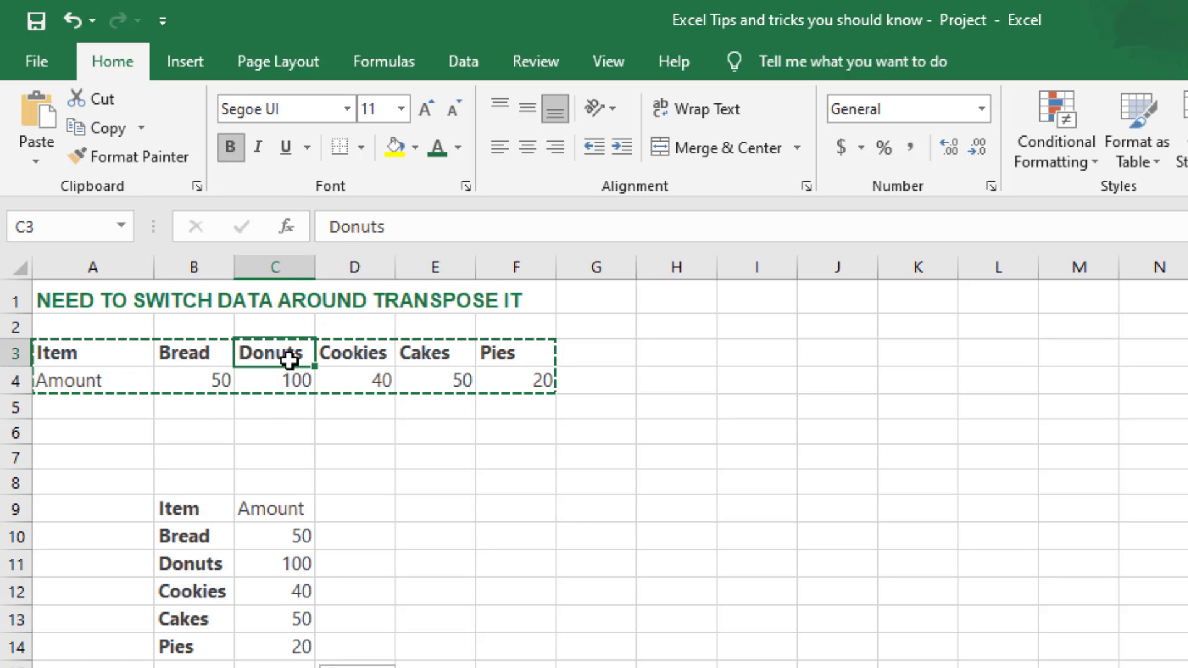
pyautogui.moveTo(200, 512); pyautogui.dragTo(270, 652)
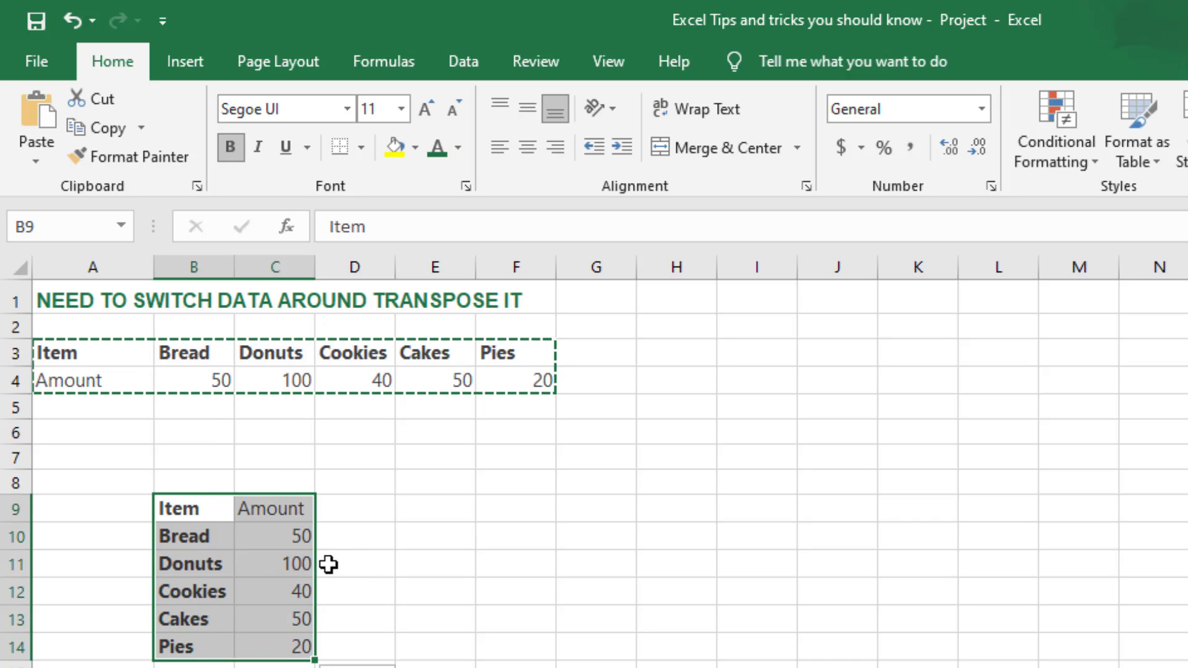
pyautogui.moveTo(339, 563); pyautogui.dragTo(350, 541)
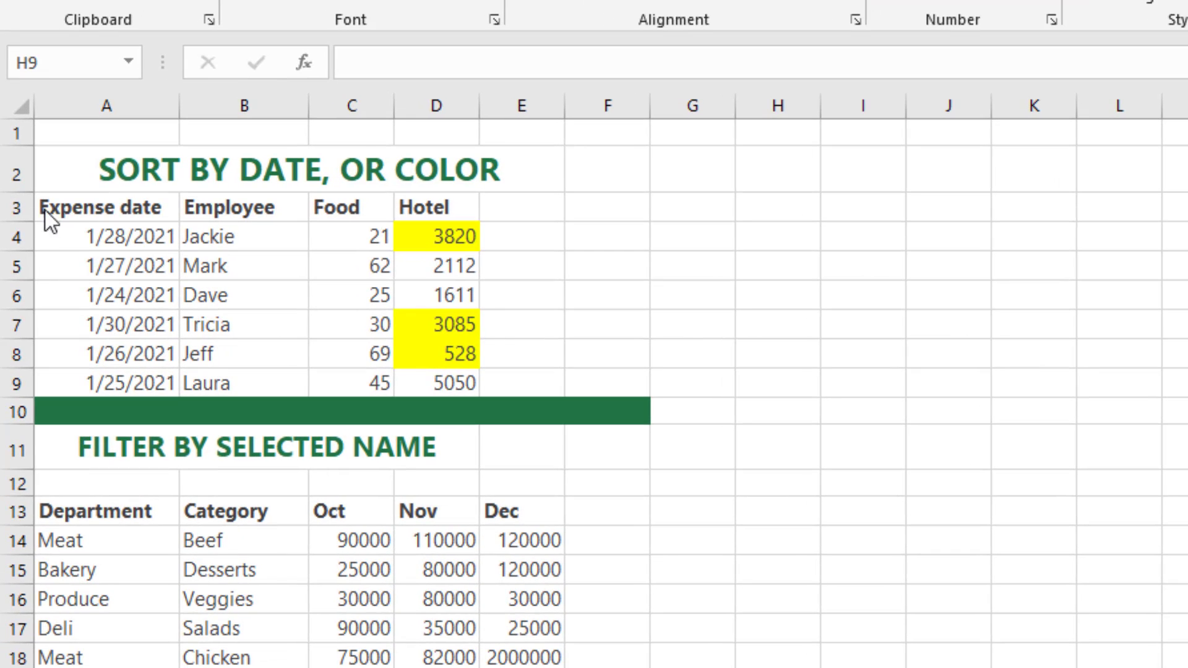
# Step: Examine the expense table's column headings and the yellow-highlighted amounts in the Hotel column
pyautogui.click(60, 209)
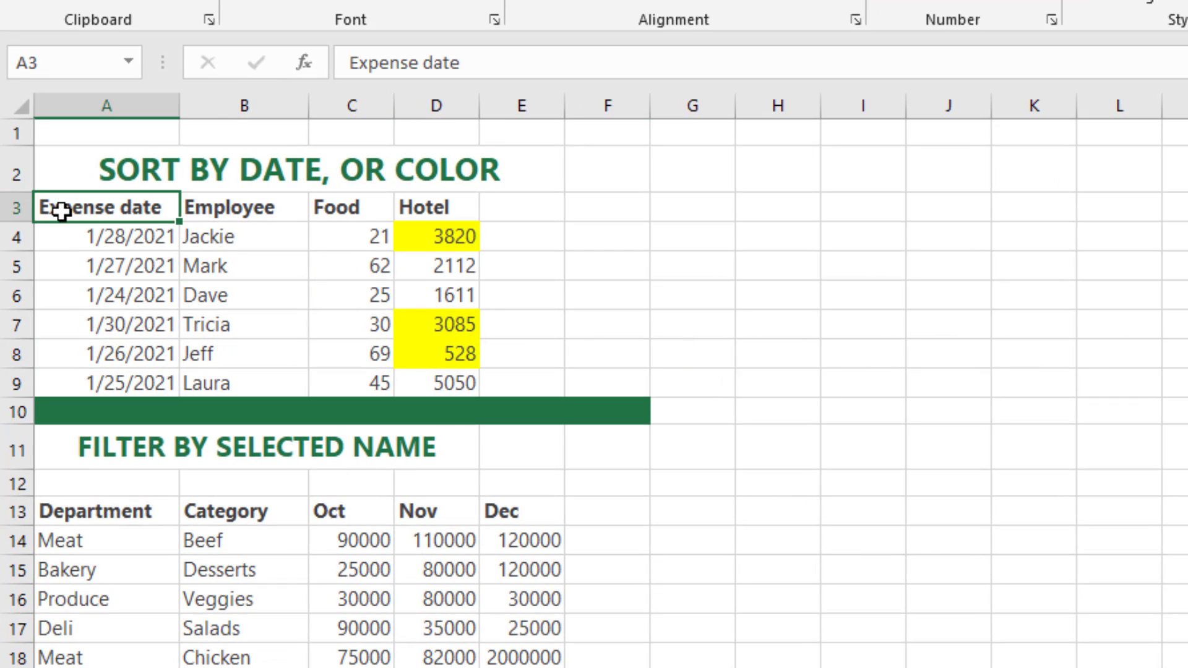
pyautogui.click(213, 212)
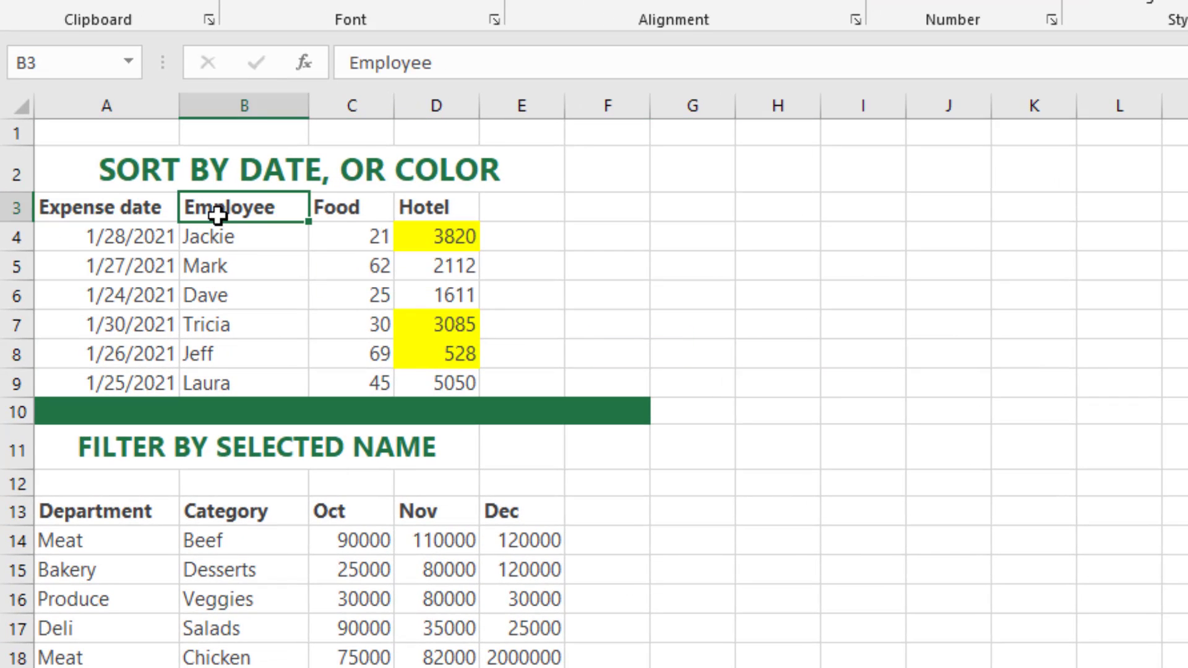
pyautogui.click(336, 215)
pyautogui.click(410, 207)
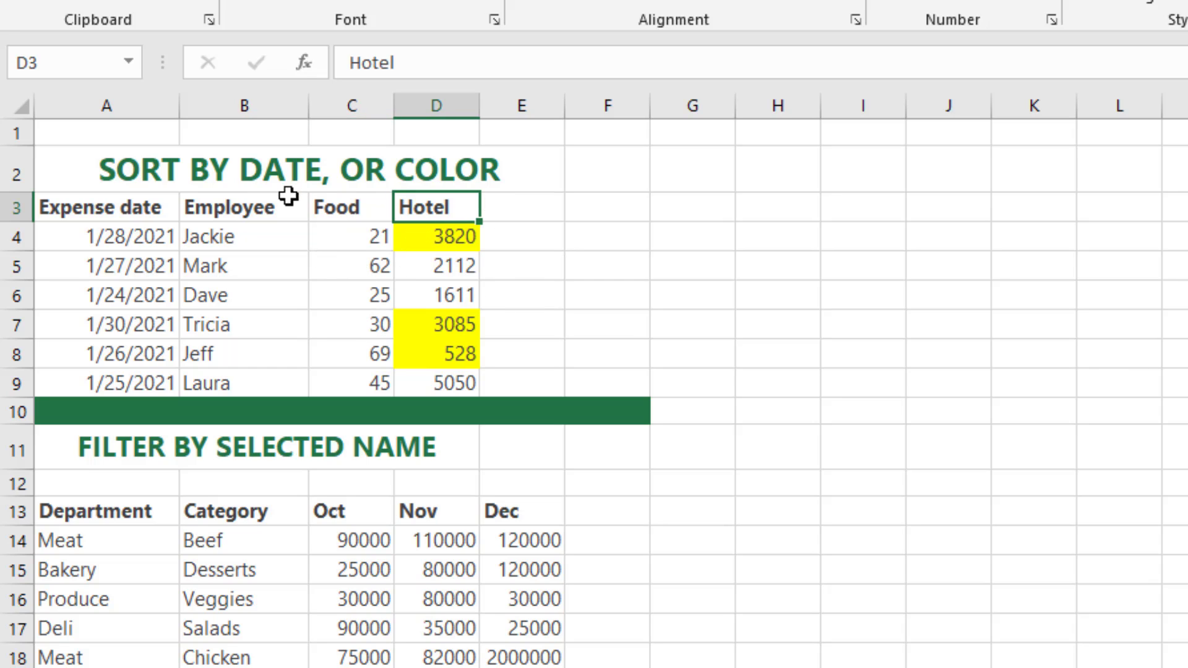
pyautogui.moveTo(436, 205); pyautogui.dragTo(430, 328)
pyautogui.click(433, 351)
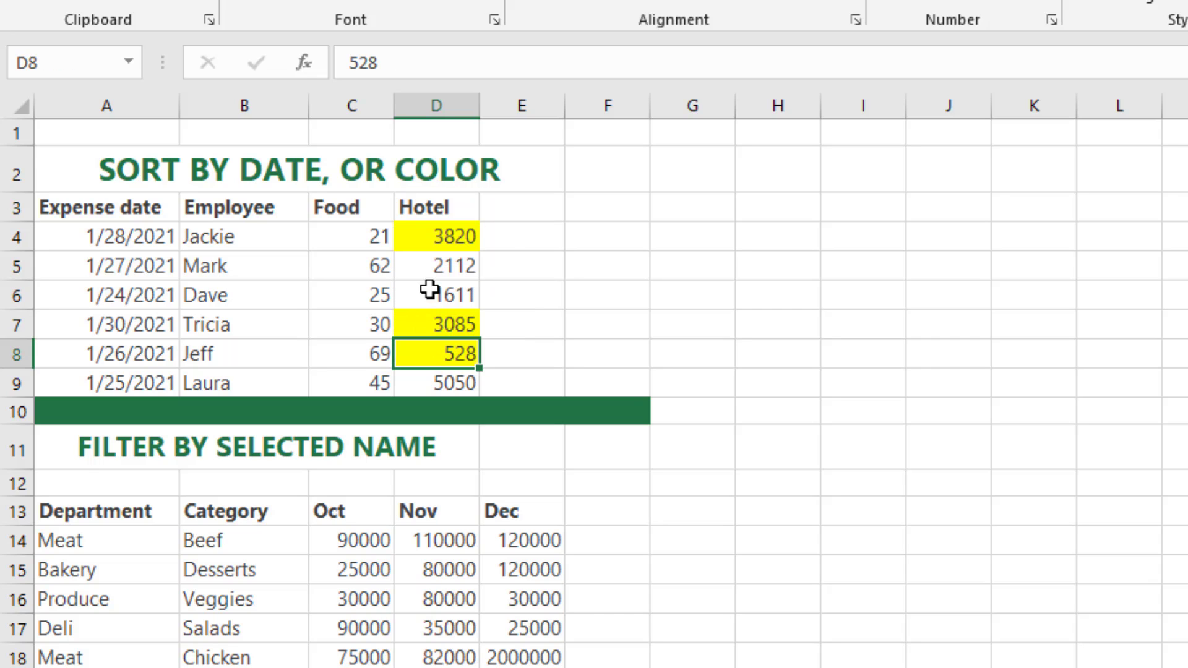
pyautogui.click(425, 237)
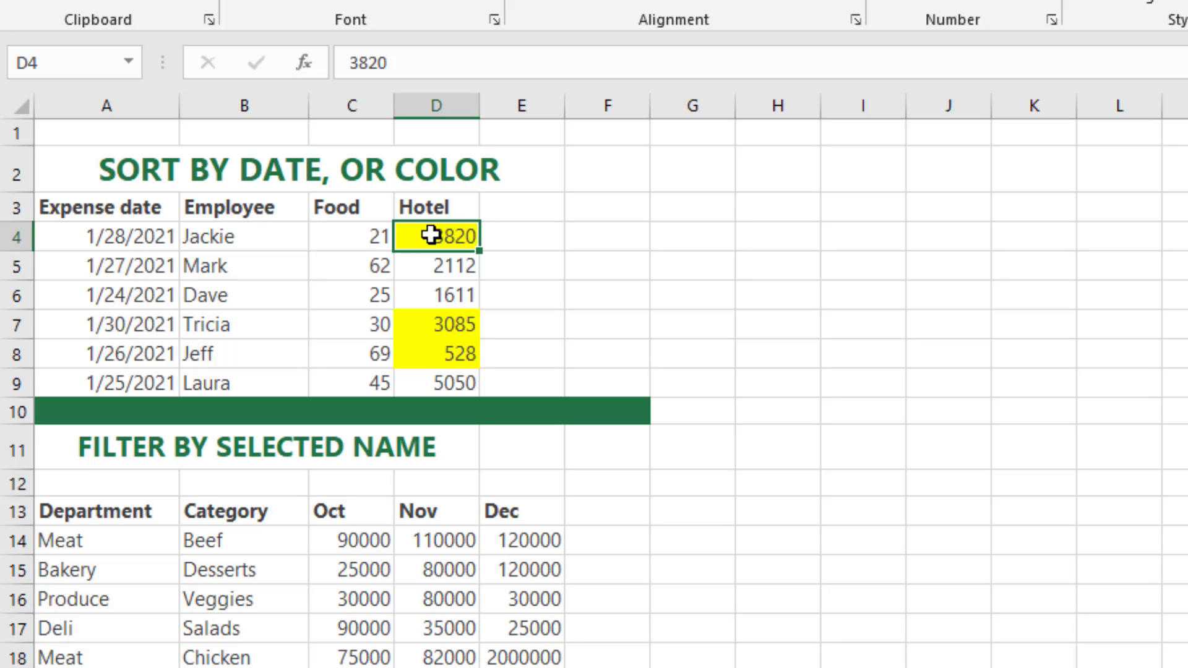
pyautogui.click(456, 326)
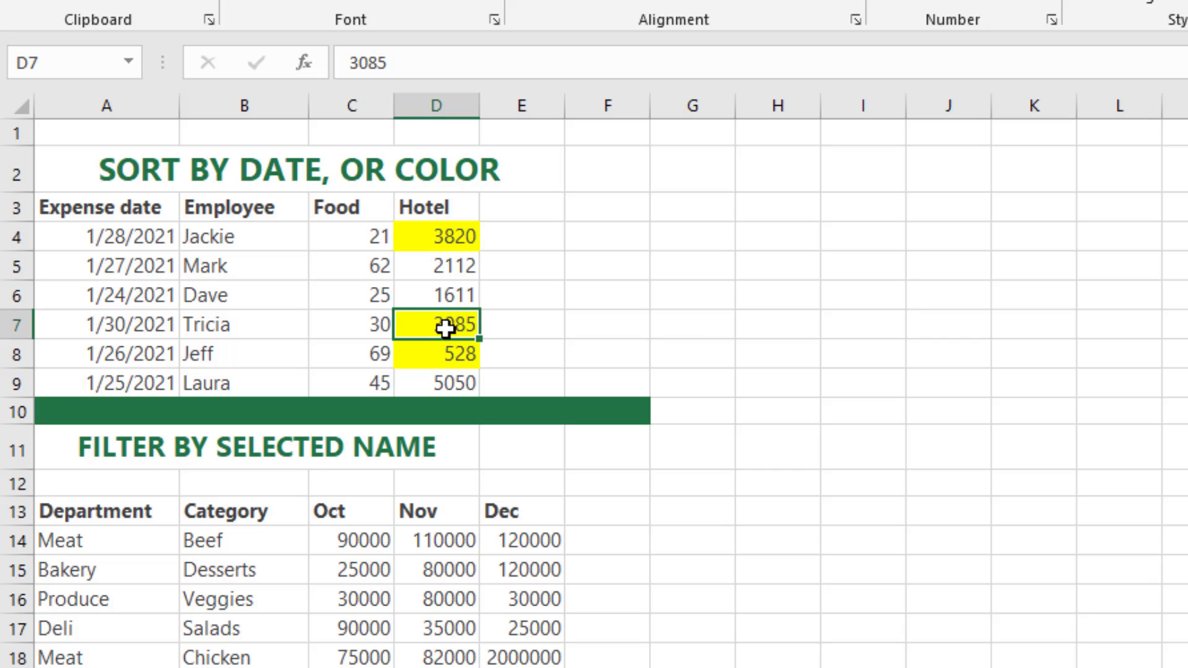
pyautogui.click(440, 358)
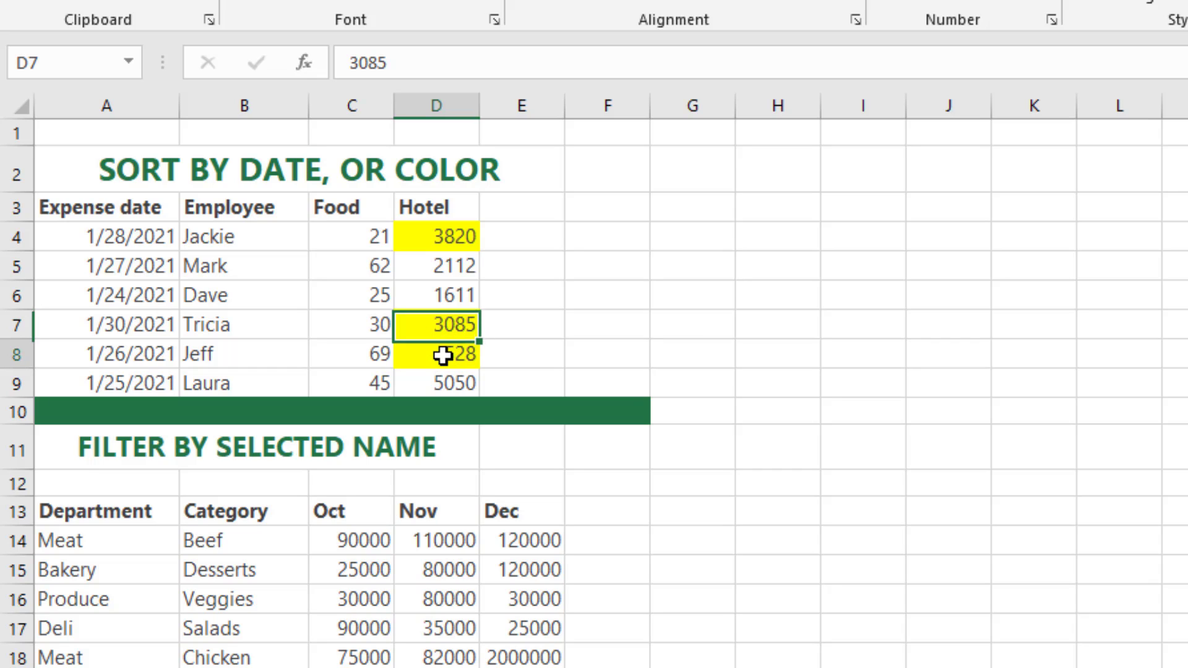
pyautogui.click(433, 325)
pyautogui.click(424, 236)
pyautogui.click(414, 332)
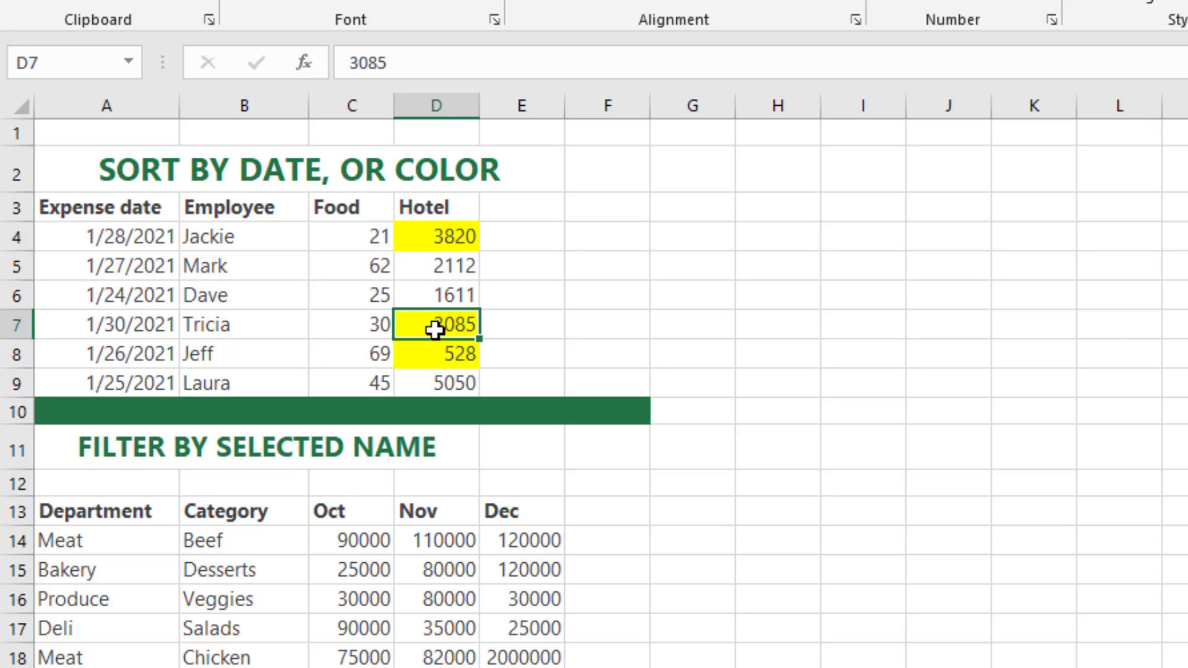
# Step: Sort the expense table by the yellow cell color in the Hotel column, putting the selected color on top
pyautogui.click(408, 233)
pyautogui.rightClick(408, 234)
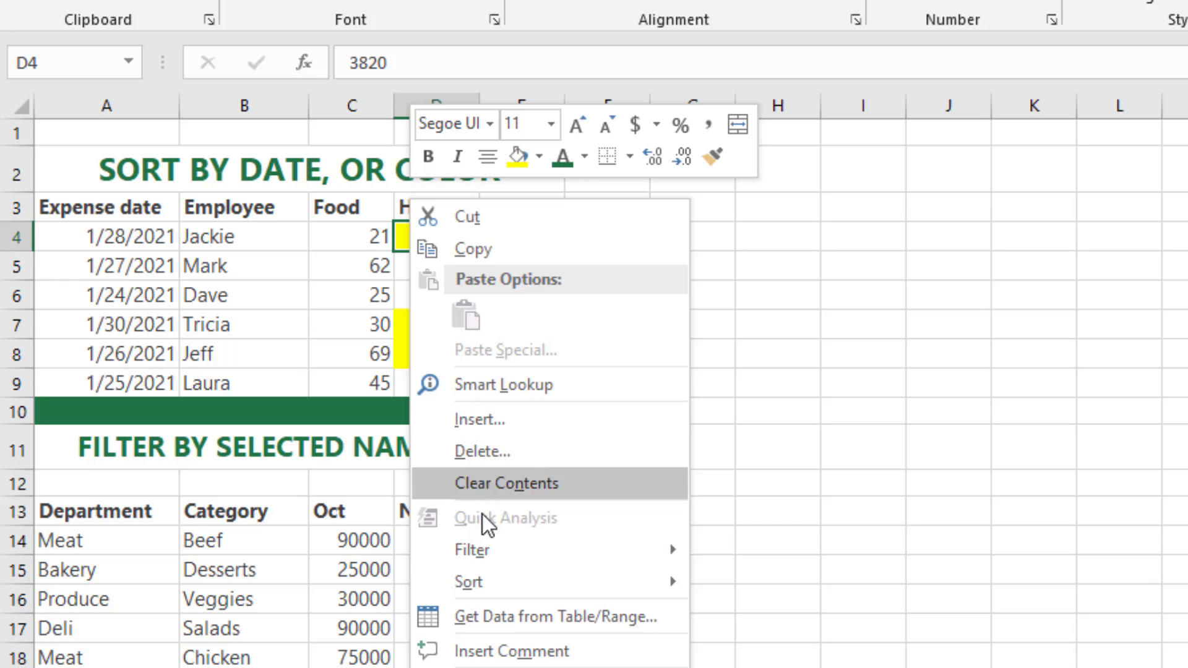
pyautogui.moveTo(472, 585)
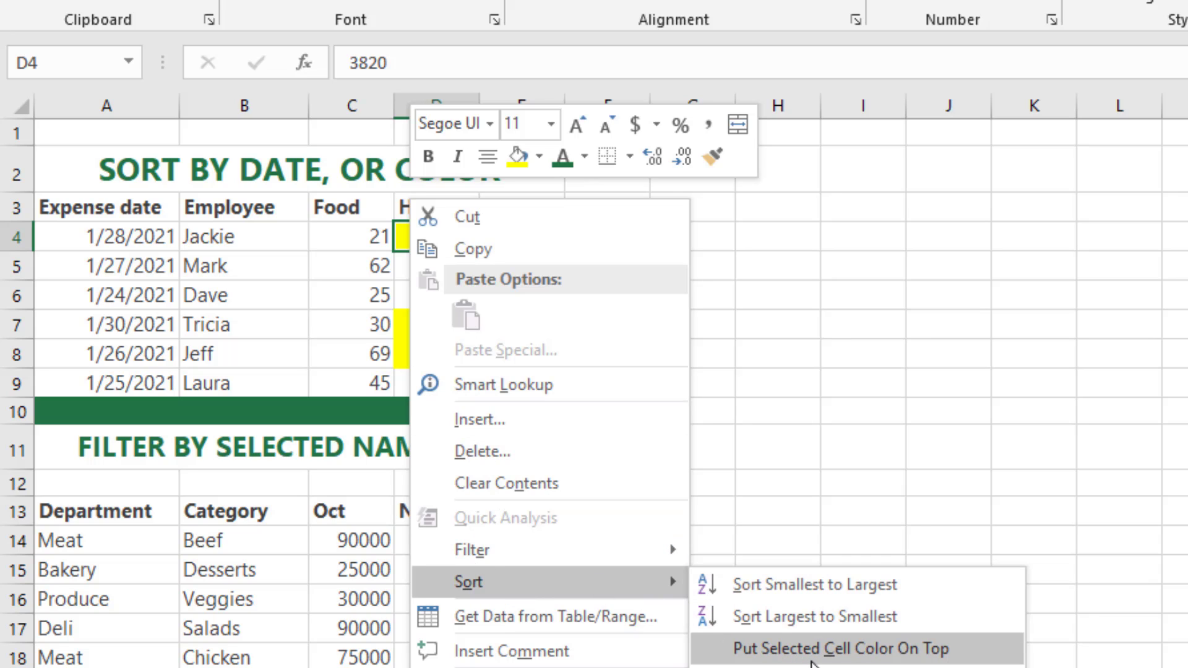
pyautogui.click(928, 648)
pyautogui.click(517, 241)
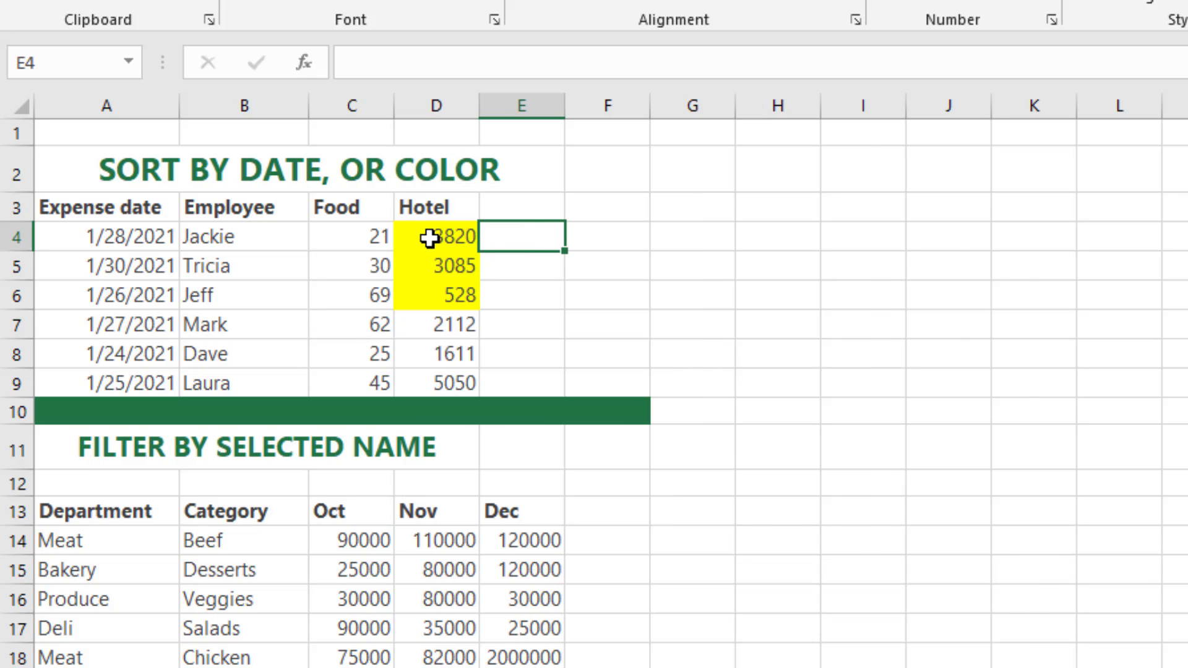
pyautogui.moveTo(429, 235); pyautogui.dragTo(421, 290)
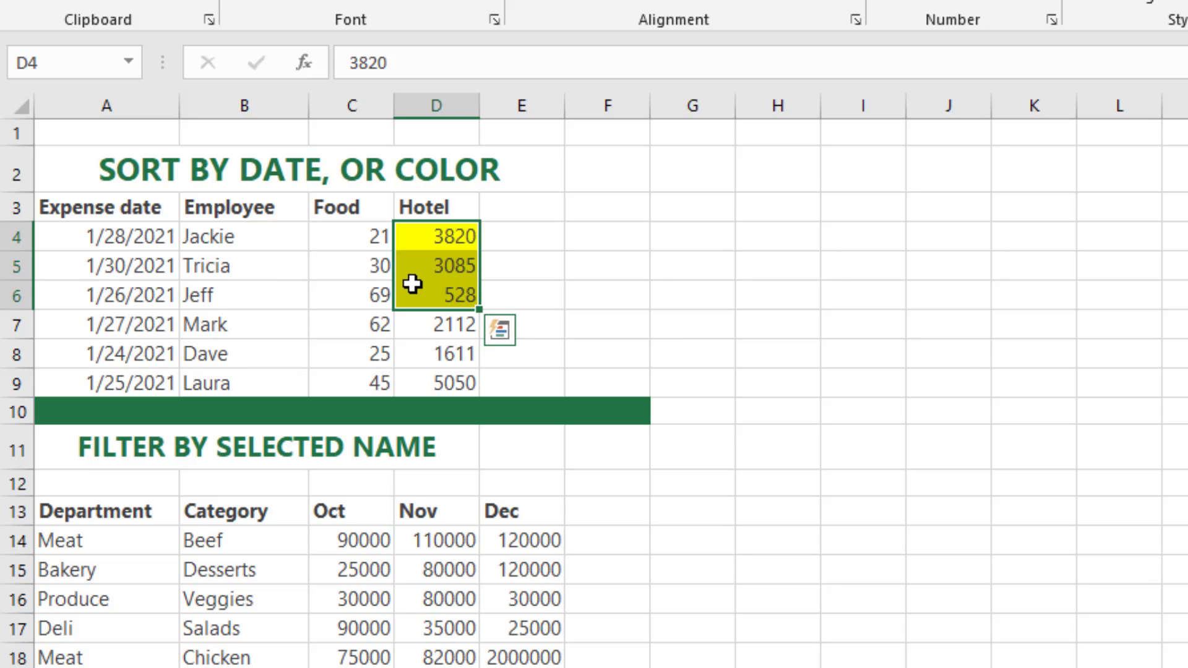
pyautogui.click(517, 272)
# Step: Review the Department, Category, Oct, Nov and Dec headings of the table under FILTER BY SELECTED NAME
pyautogui.scroll(-4, 518, 282)
pyautogui.scroll(2, 517, 282)
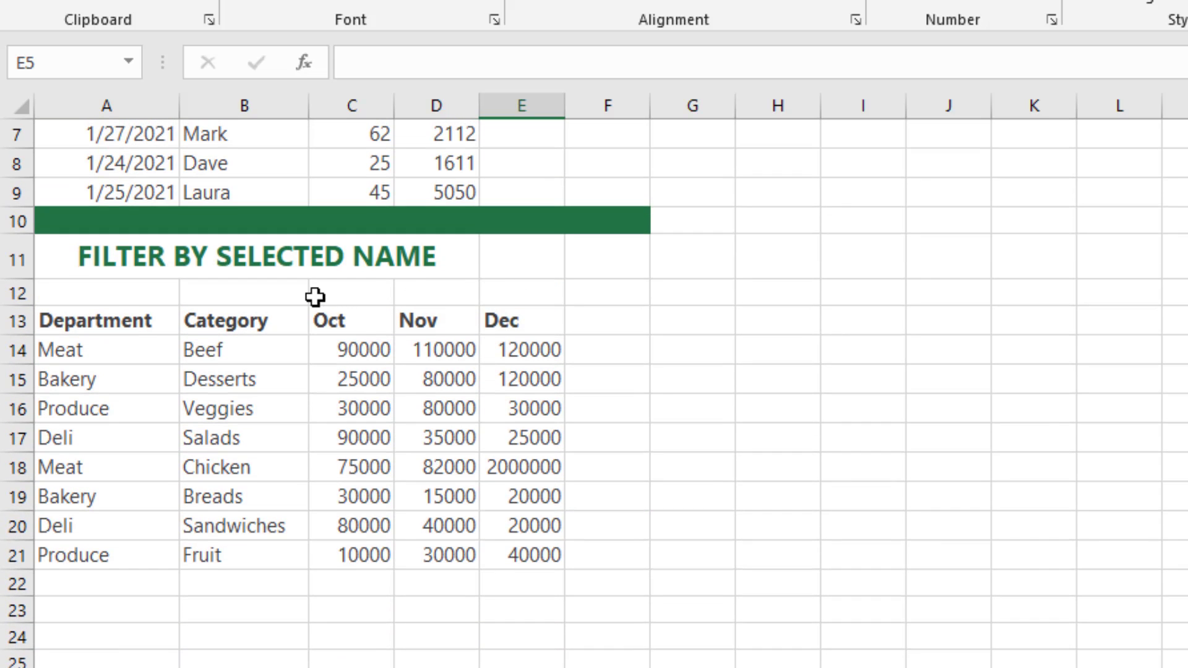
pyautogui.click(86, 320)
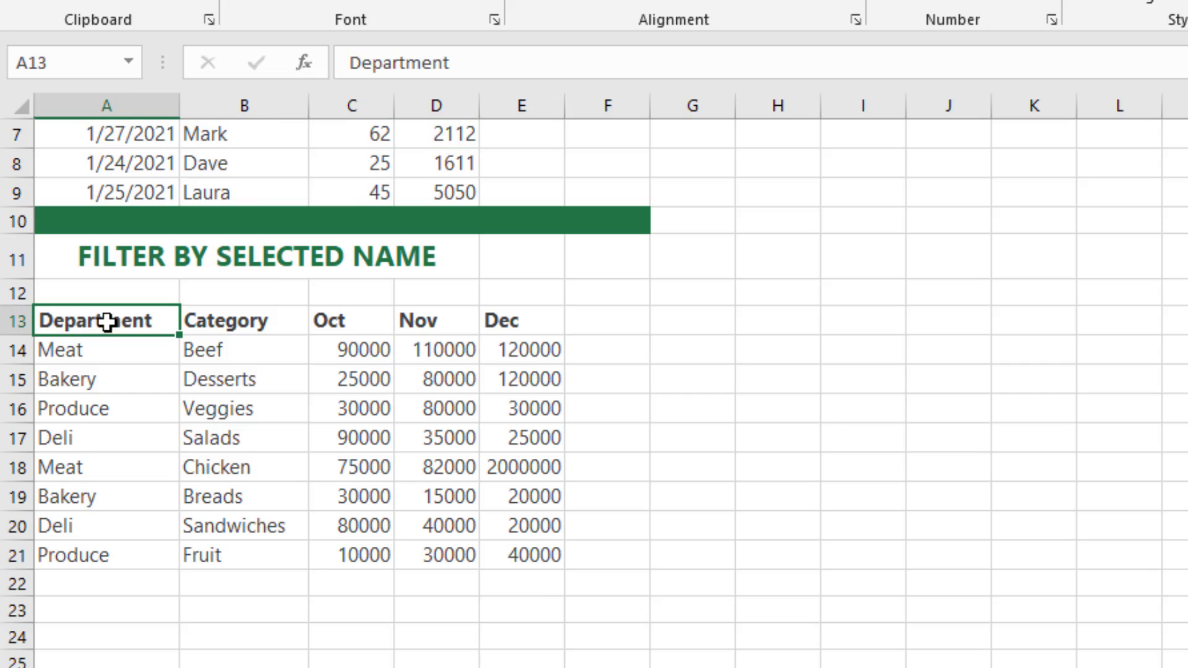
pyautogui.click(241, 331)
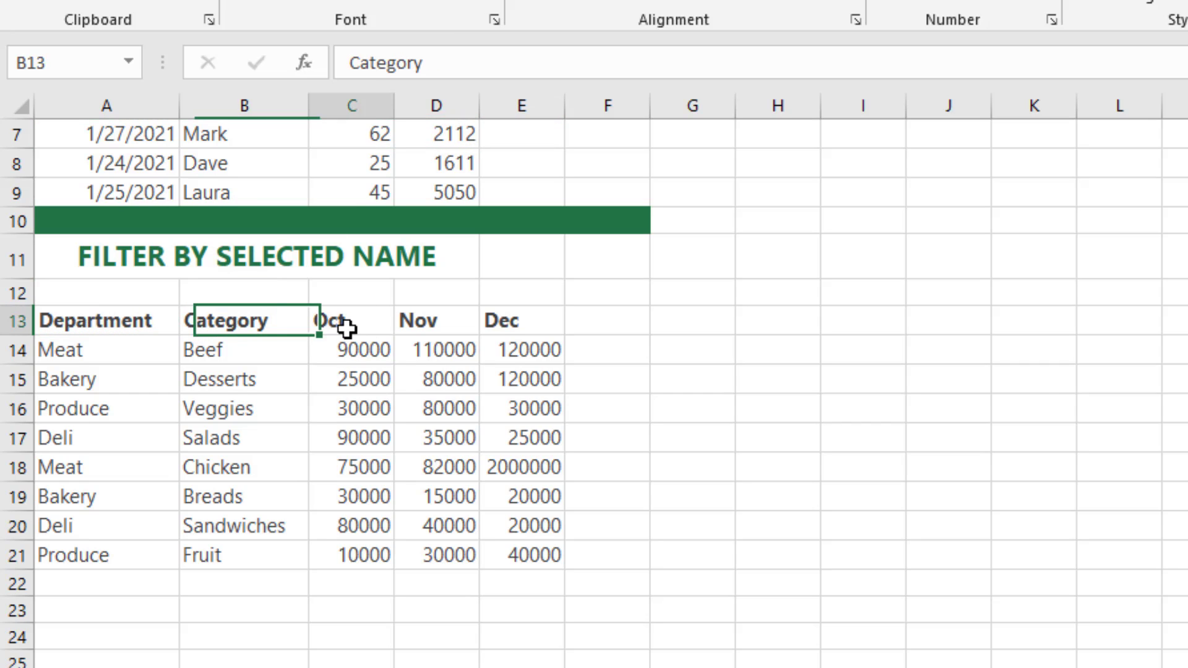
pyautogui.click(345, 329)
pyautogui.click(433, 327)
pyautogui.click(495, 324)
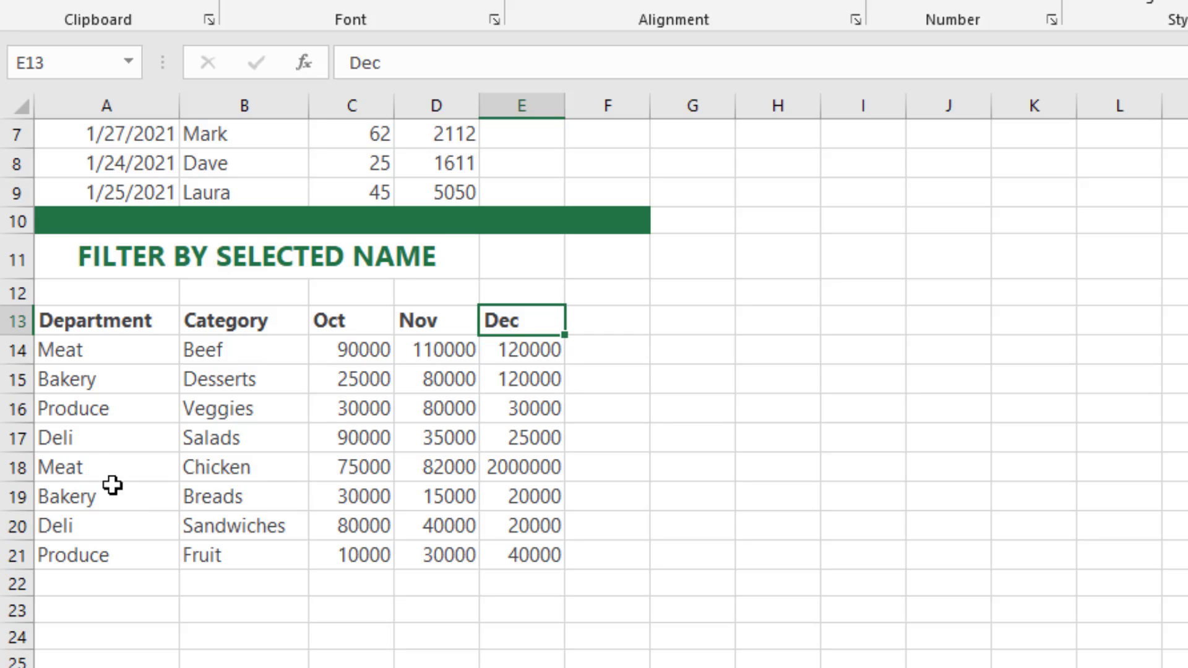
# Step: Filter the department table by the selected cell's value, Produce, and select the remaining rows
pyautogui.click(59, 412)
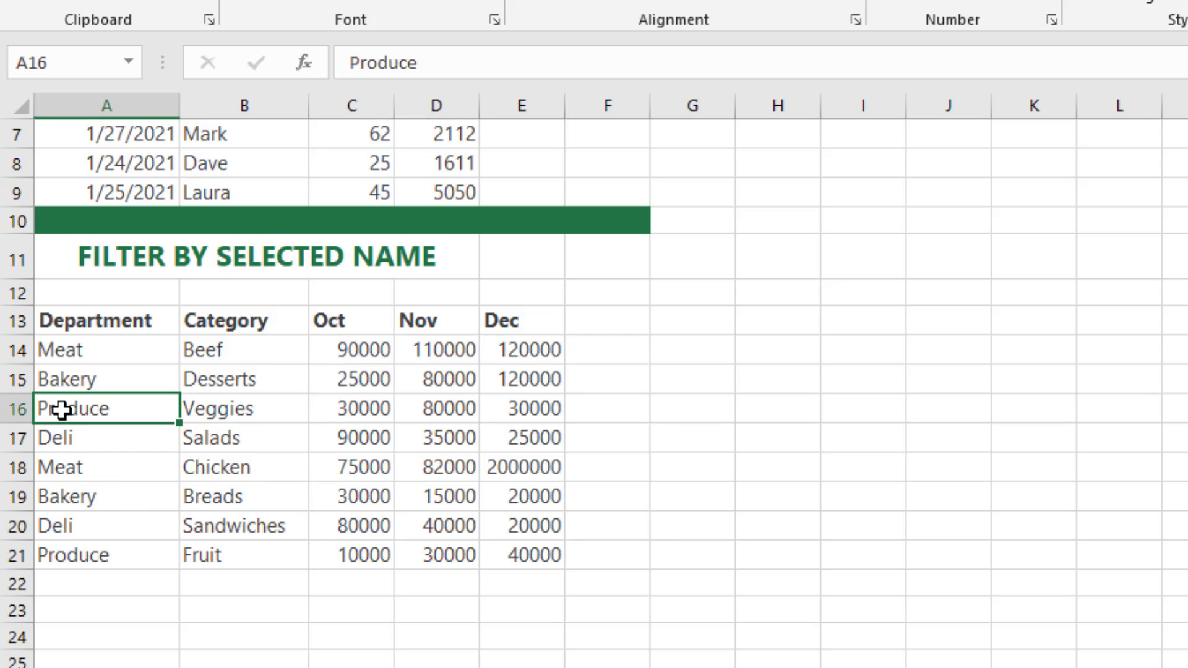
pyautogui.rightClick(61, 409)
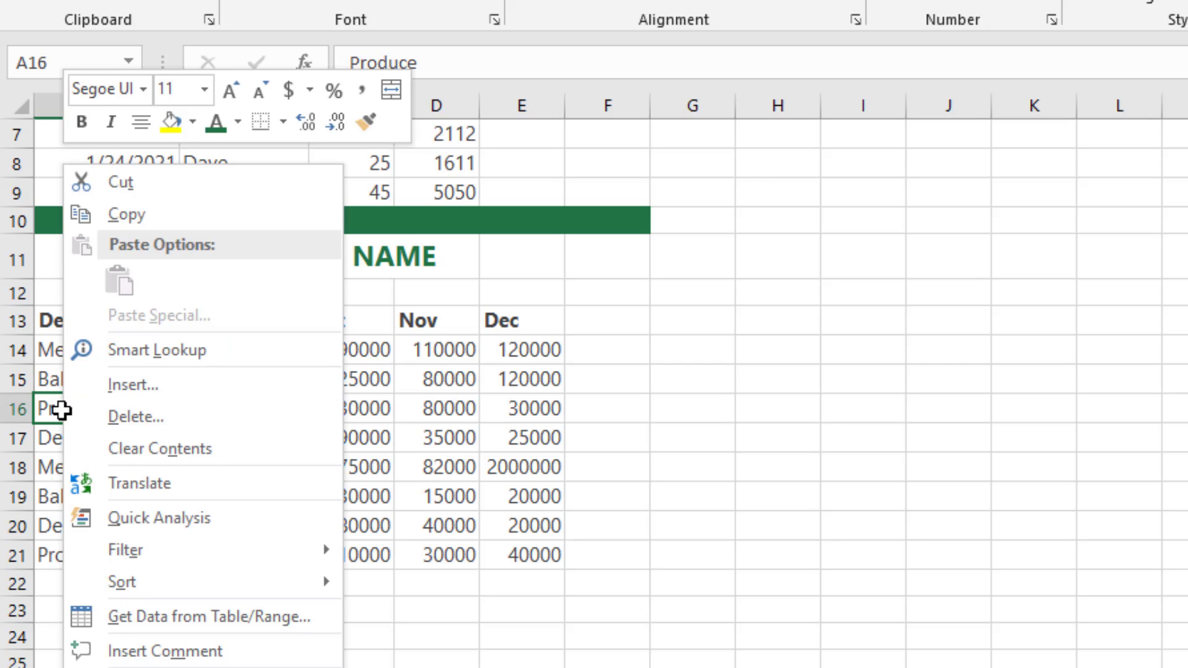
pyautogui.moveTo(146, 559)
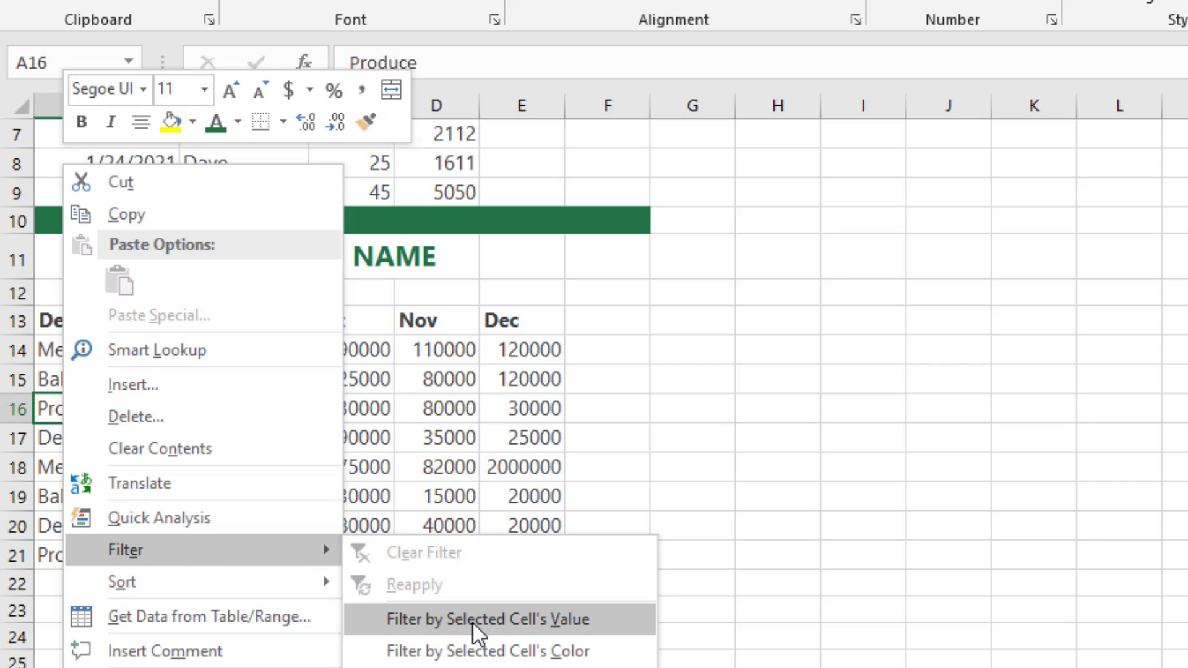
pyautogui.click(522, 622)
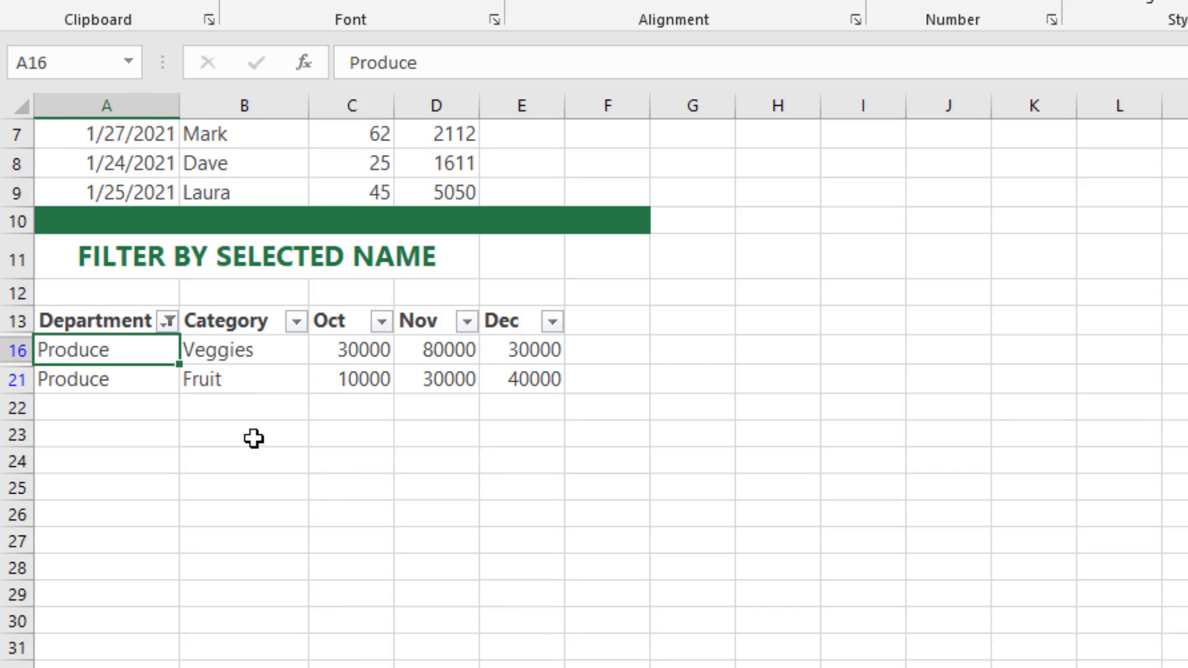
pyautogui.click(231, 413)
pyautogui.moveTo(79, 350)
pyautogui.mouseDown()
pyautogui.moveTo(183, 379)
pyautogui.moveTo(517, 373)
pyautogui.mouseUp()
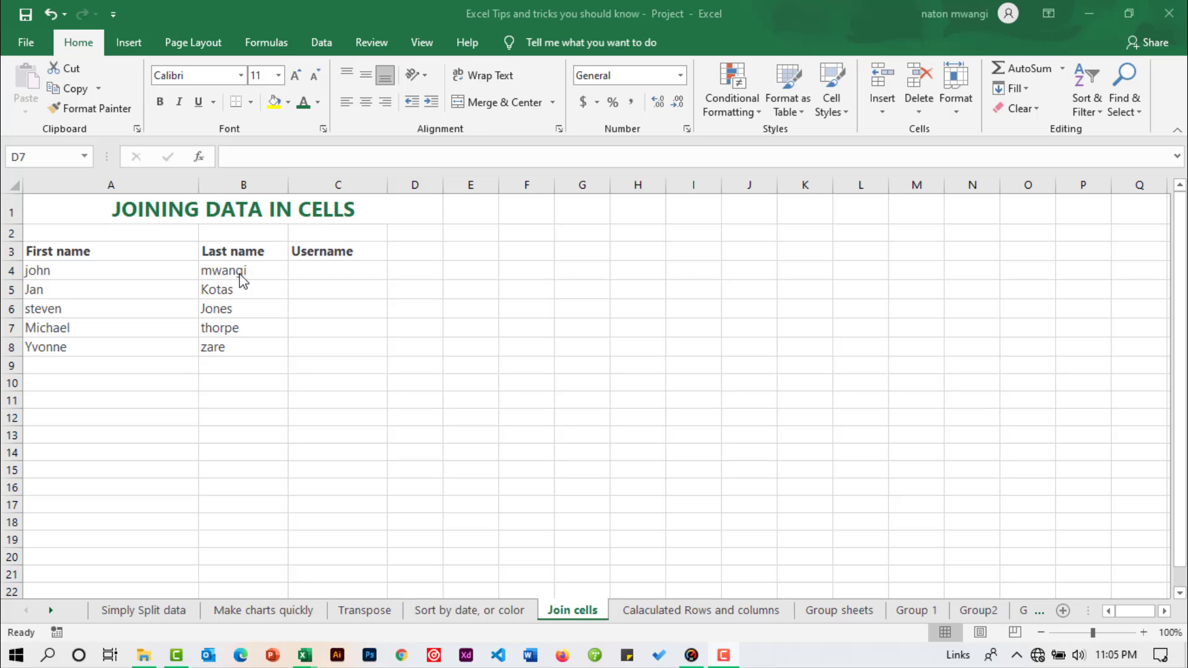
# Step: Examine the first name and last name entries in row 4 and the Username cell beside them
pyautogui.click(89, 271)
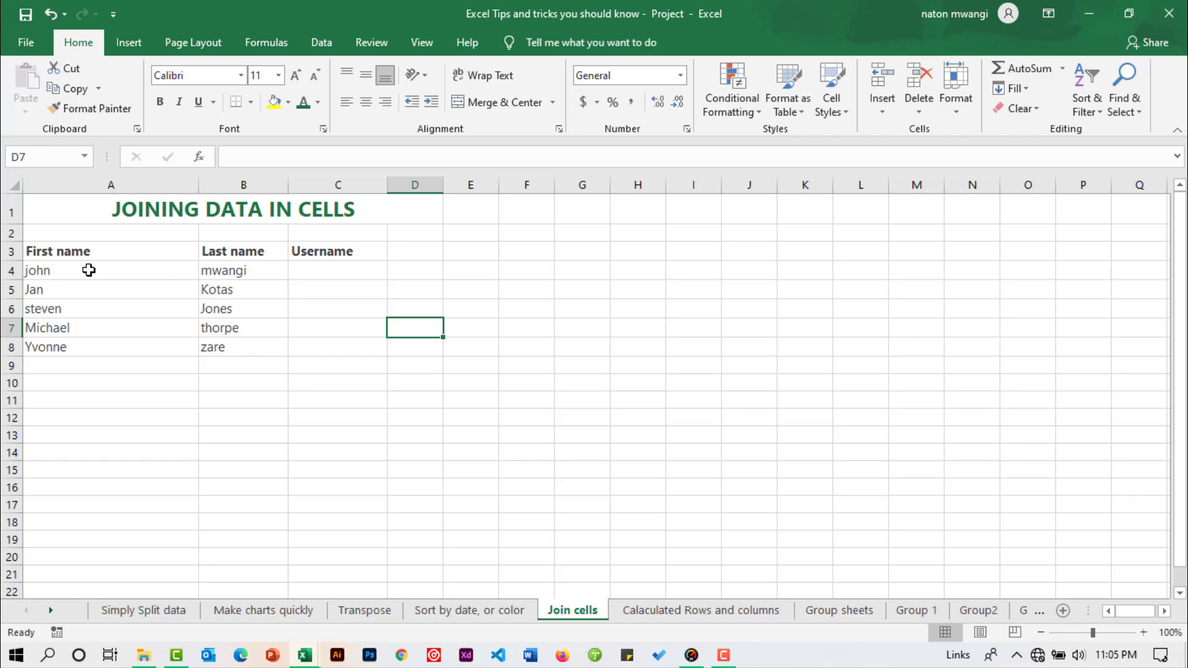
pyautogui.click(89, 270)
pyautogui.click(235, 271)
pyautogui.click(337, 272)
pyautogui.click(471, 275)
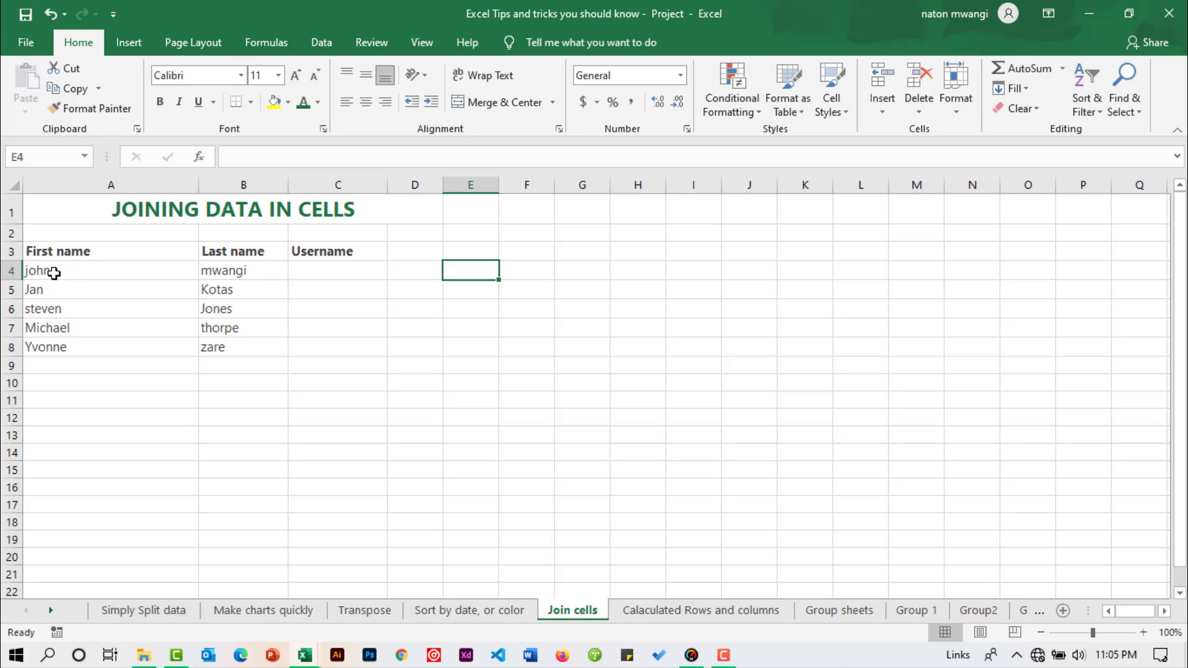
pyautogui.click(81, 273)
pyautogui.click(221, 272)
pyautogui.click(124, 270)
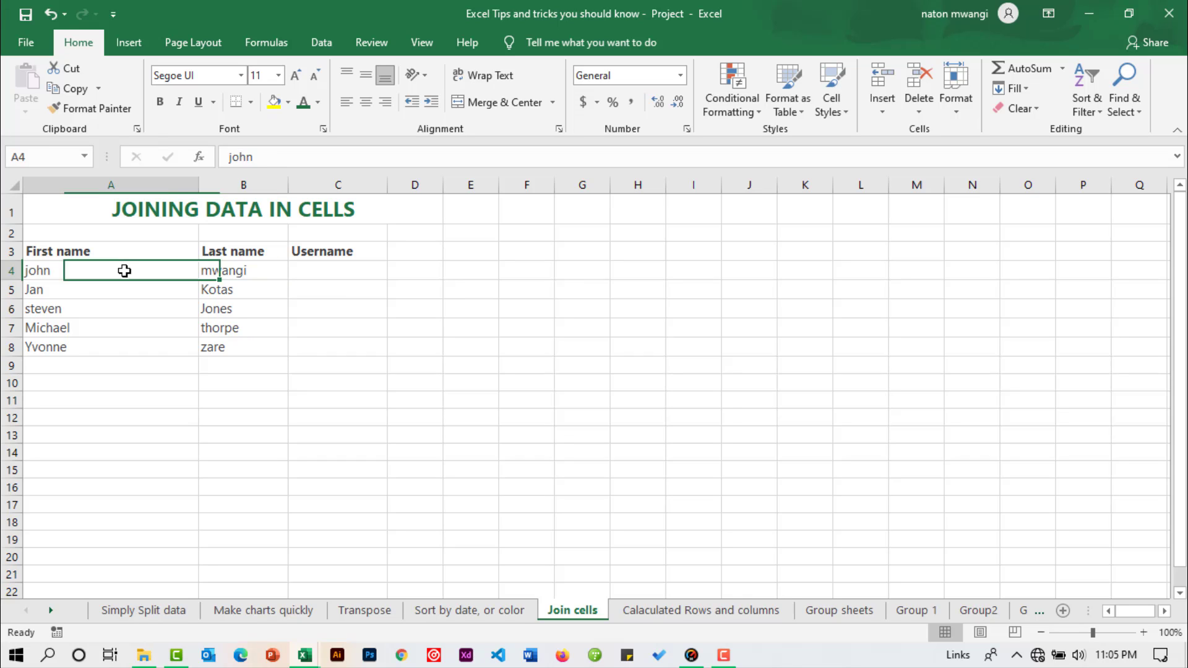
pyautogui.click(225, 270)
pyautogui.click(321, 271)
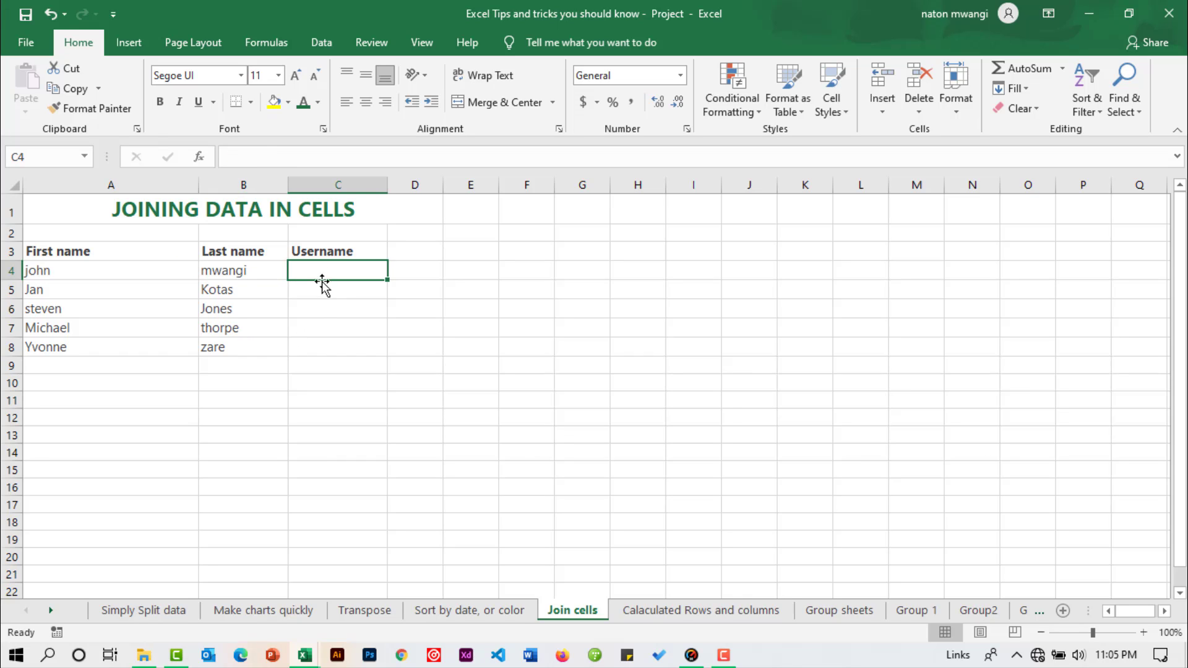
pyautogui.click(84, 271)
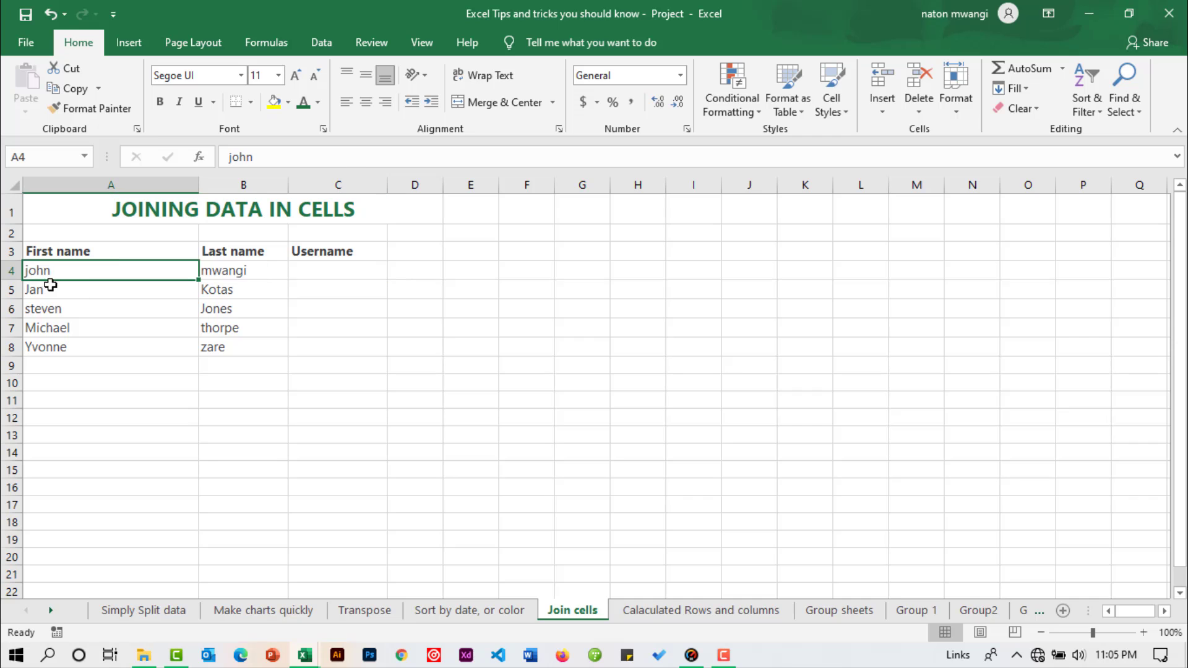
# Step: Review the First name, Last name and Username headings and the cells beneath them in rows 4 to 8
pyautogui.click(58, 251)
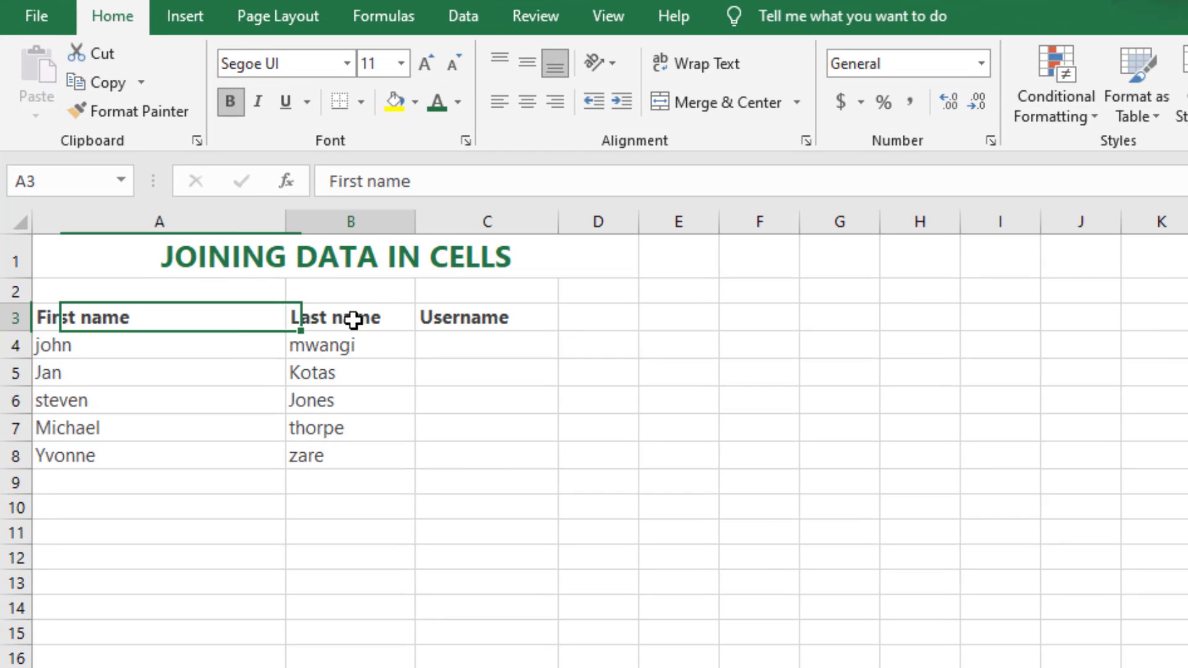
pyautogui.click(354, 316)
pyautogui.click(470, 316)
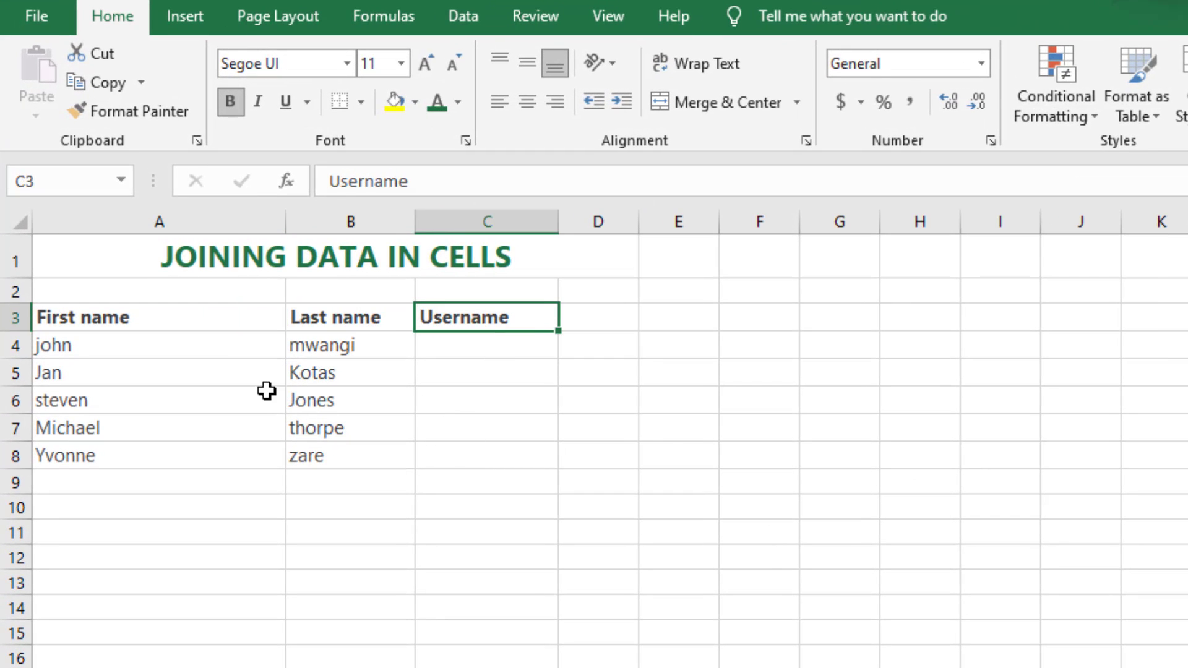
pyautogui.moveTo(98, 353); pyautogui.dragTo(107, 505)
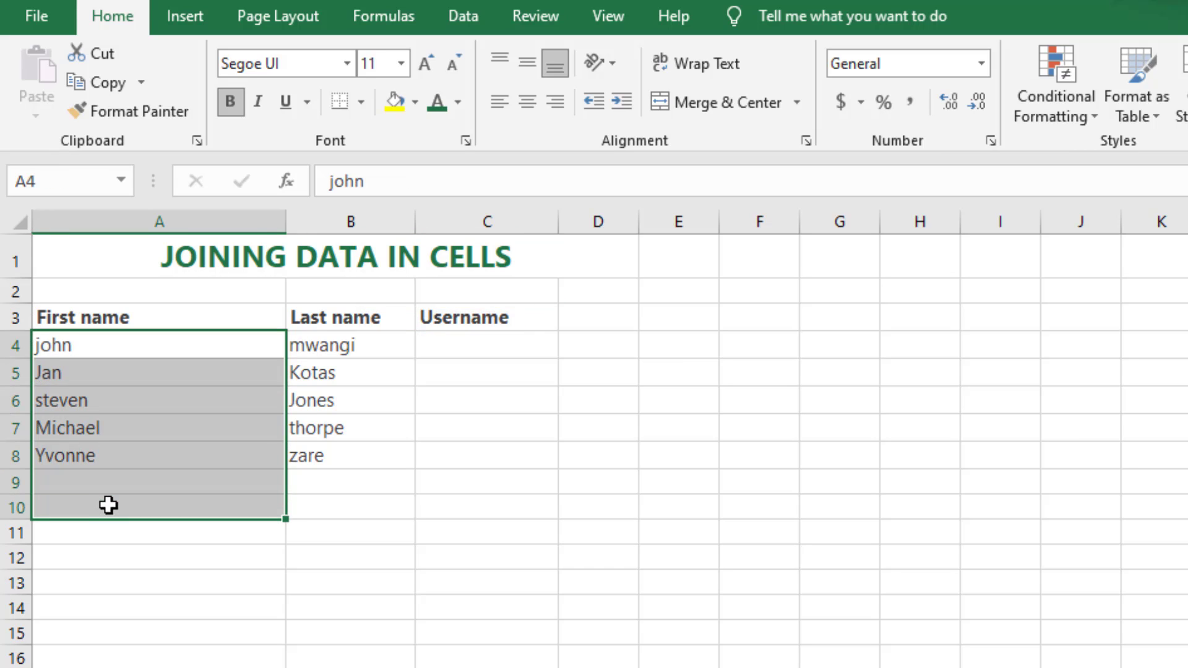
pyautogui.moveTo(353, 350); pyautogui.dragTo(352, 475)
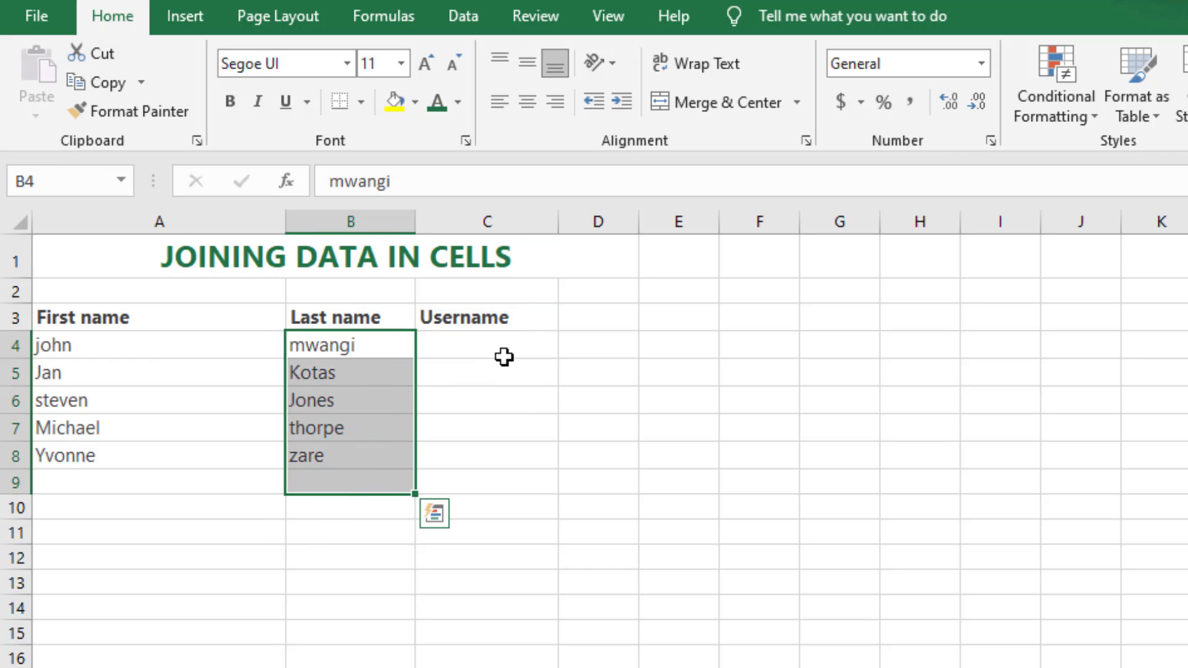
pyautogui.moveTo(504, 355); pyautogui.dragTo(495, 445)
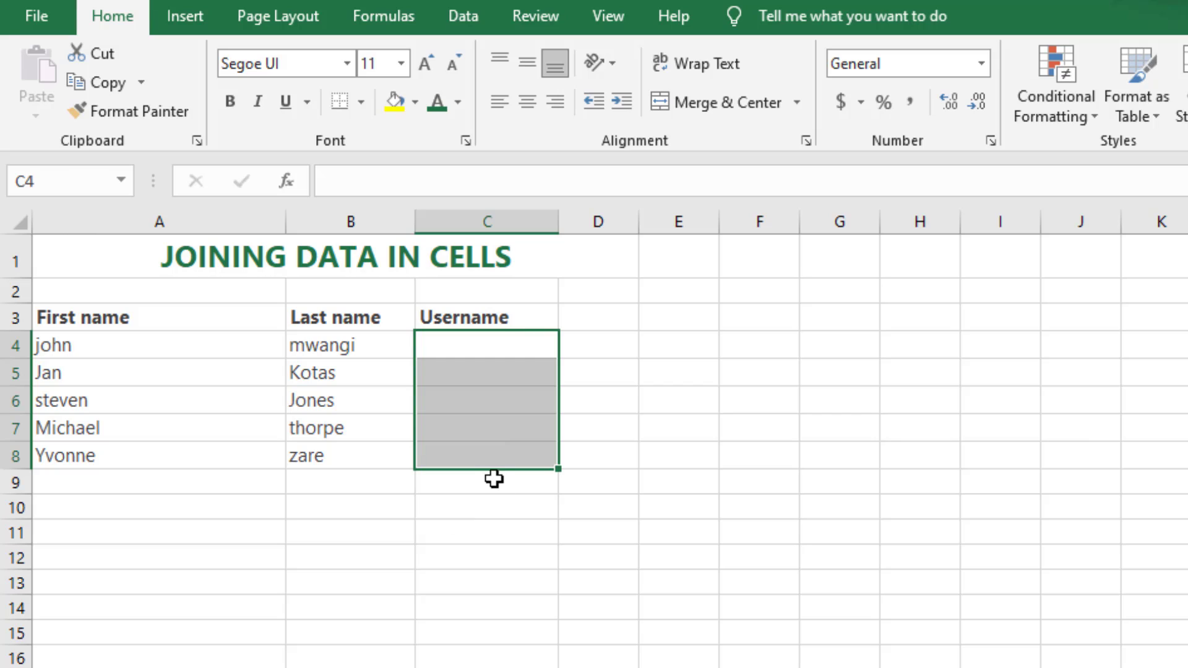
pyautogui.click(663, 396)
pyautogui.click(448, 344)
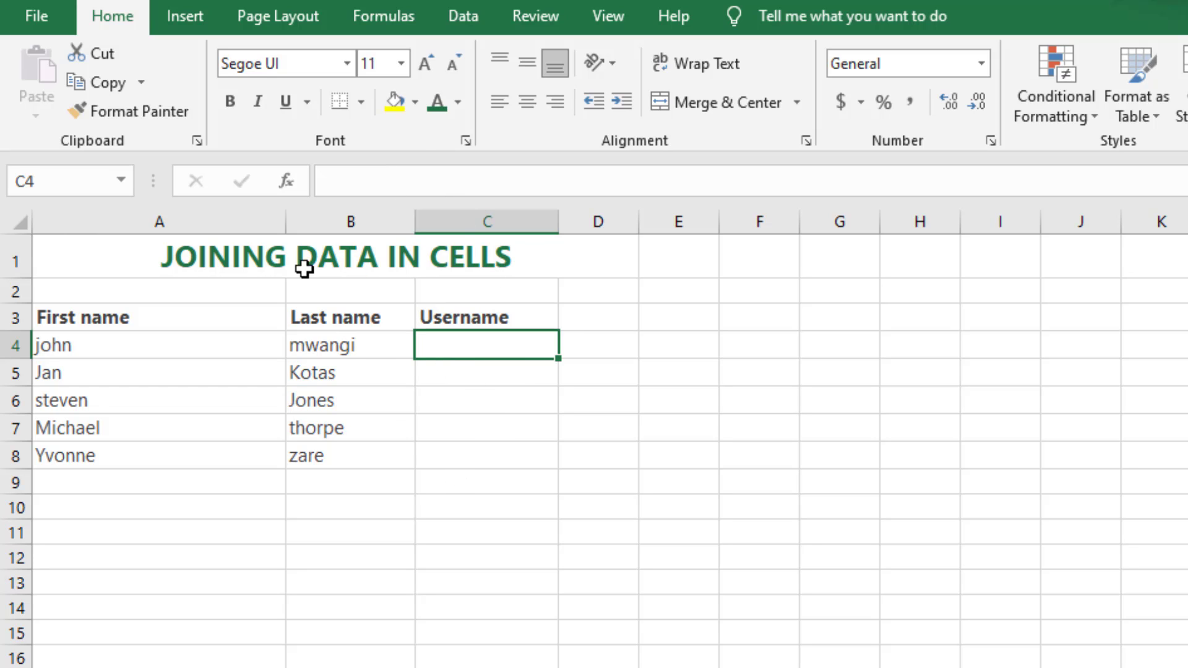
pyautogui.click(127, 350)
pyautogui.click(379, 350)
pyautogui.click(476, 345)
pyautogui.moveTo(461, 453); pyautogui.dragTo(463, 482)
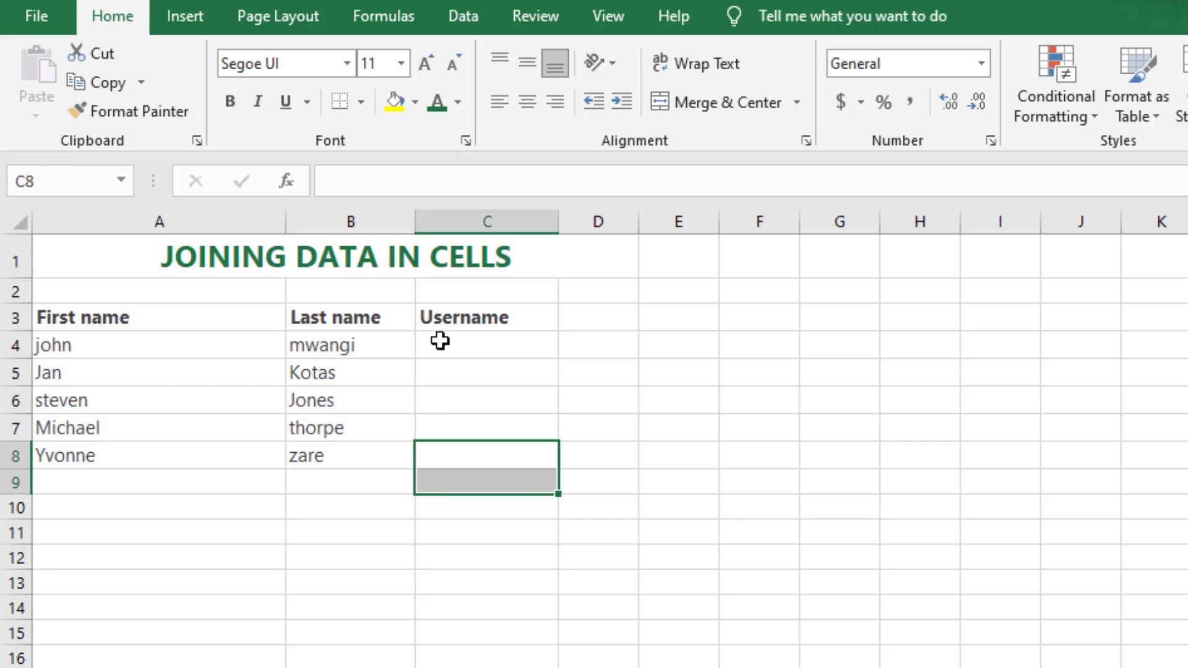
# Step: Join the first and last name of row 4 without a space in Username cell C4 with the formula =A4&B4
pyautogui.click(440, 344)
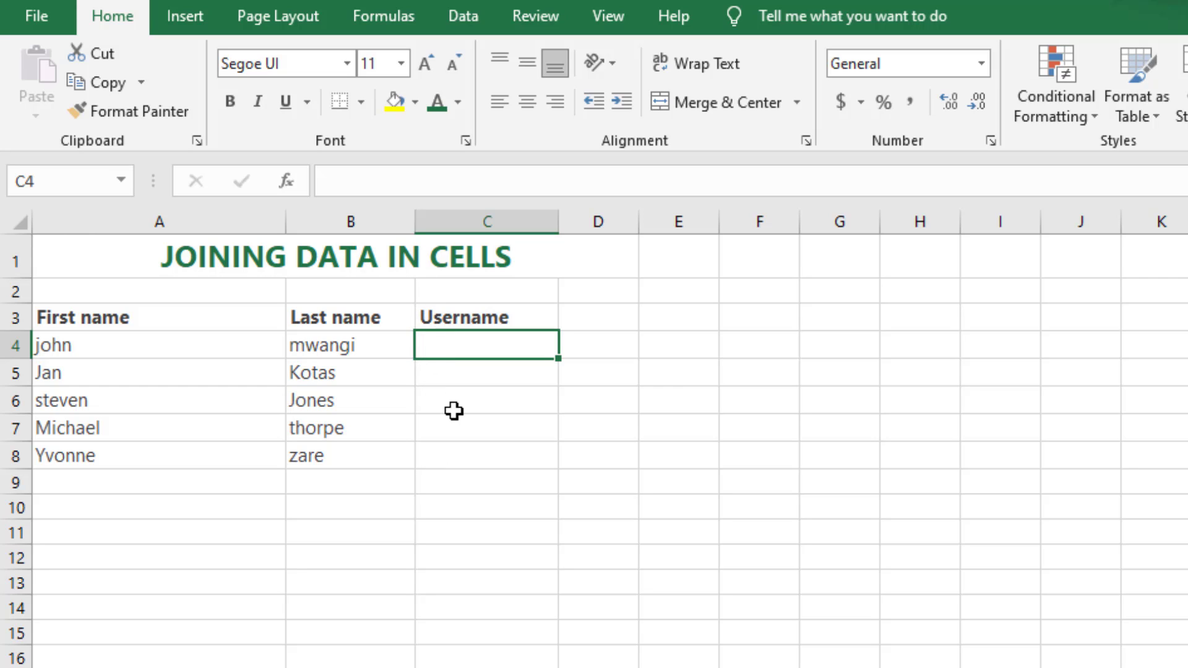
pyautogui.write('=')
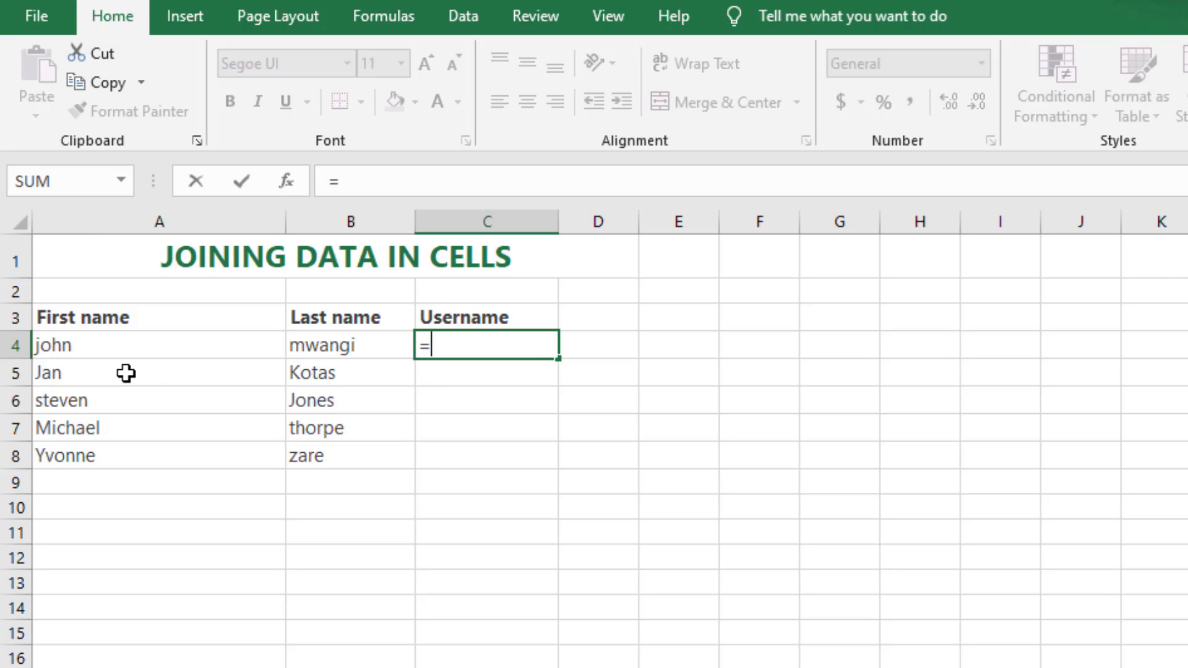
pyautogui.click(94, 345)
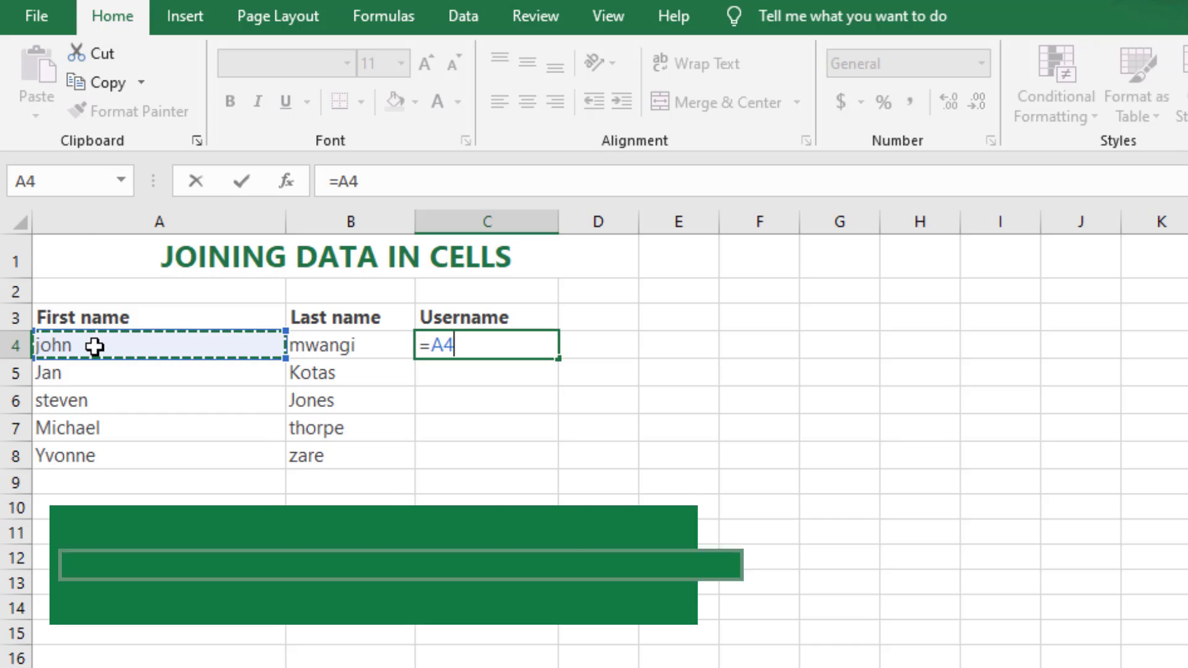
pyautogui.write('&')
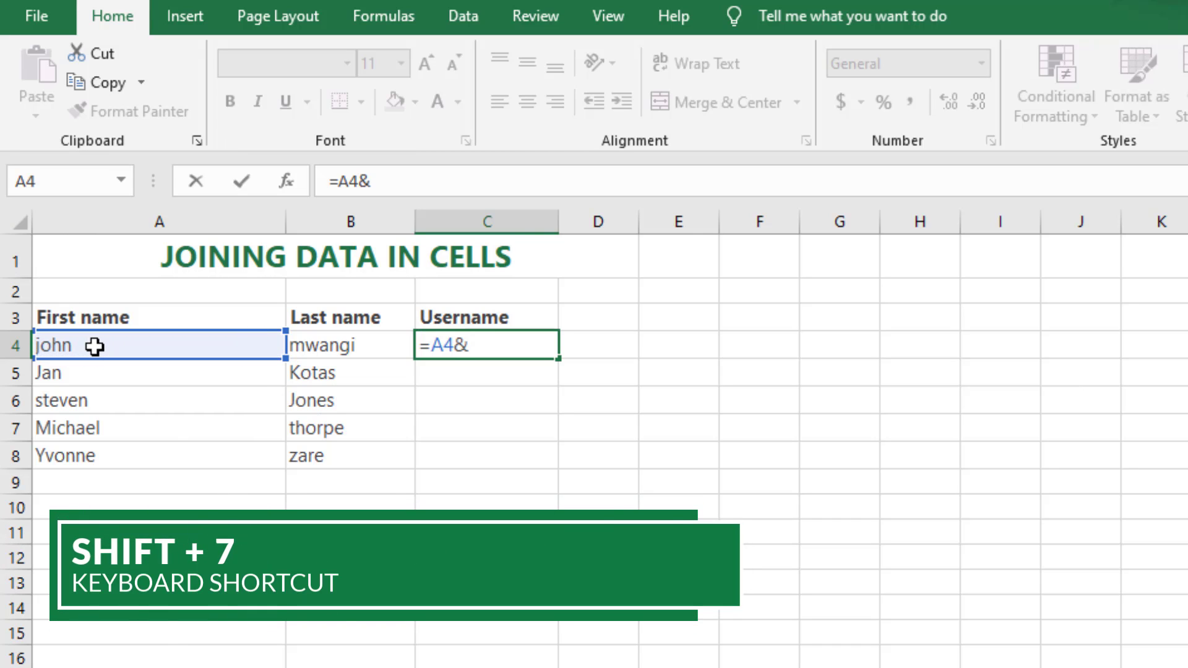
pyautogui.click(320, 344)
pyautogui.press('Return')
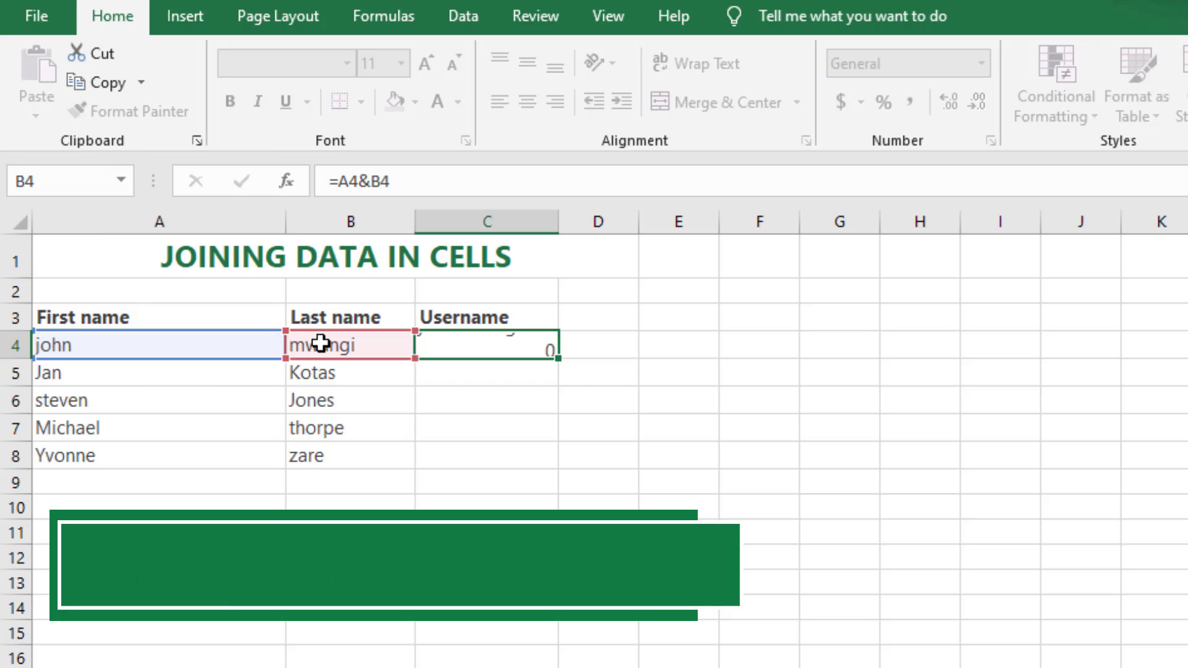
pyautogui.click(484, 344)
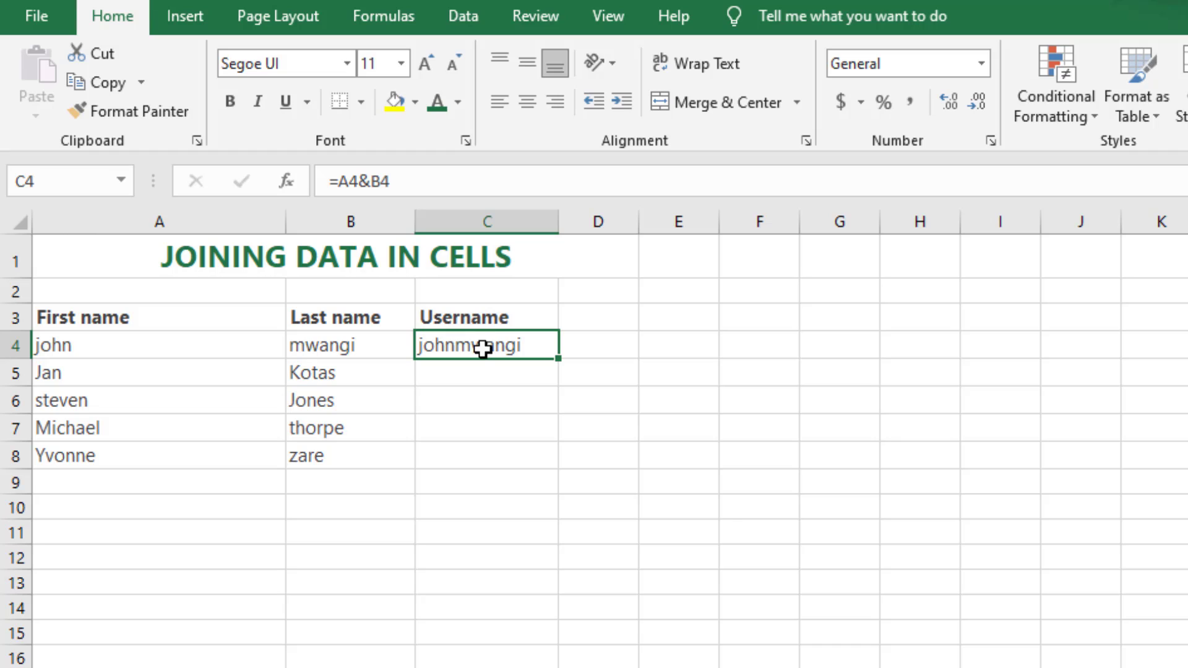
# Step: Join the row 5 names with a space between them in C5 using the formula =A5&" "&B5
pyautogui.click(459, 370)
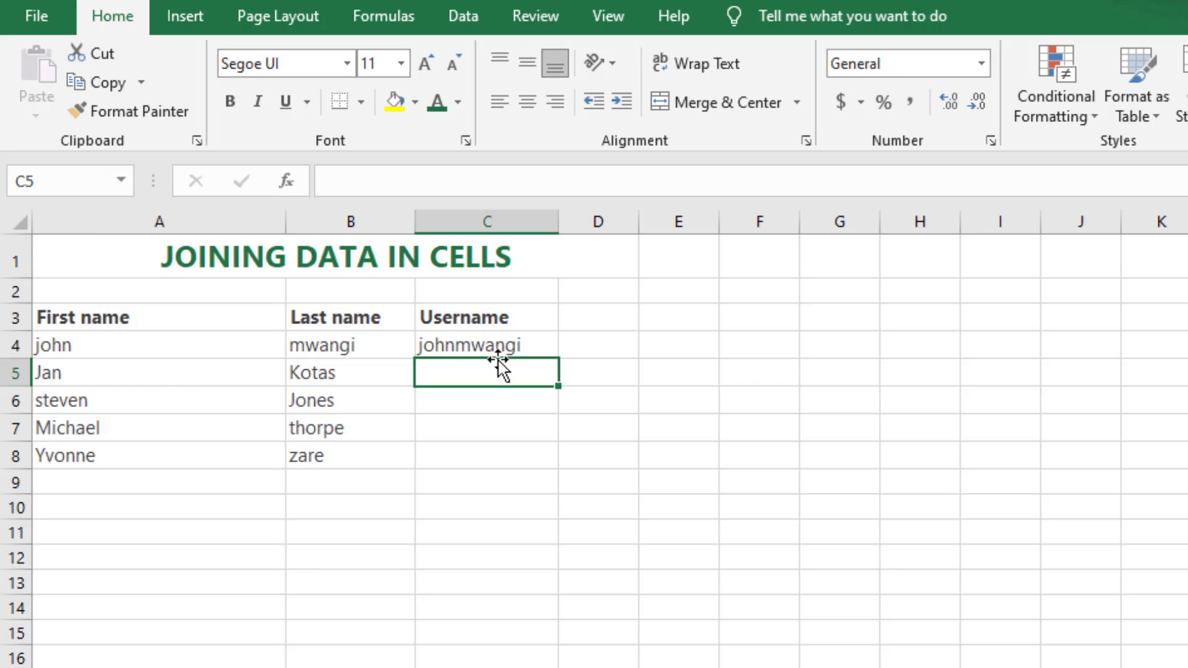
pyautogui.write('=')
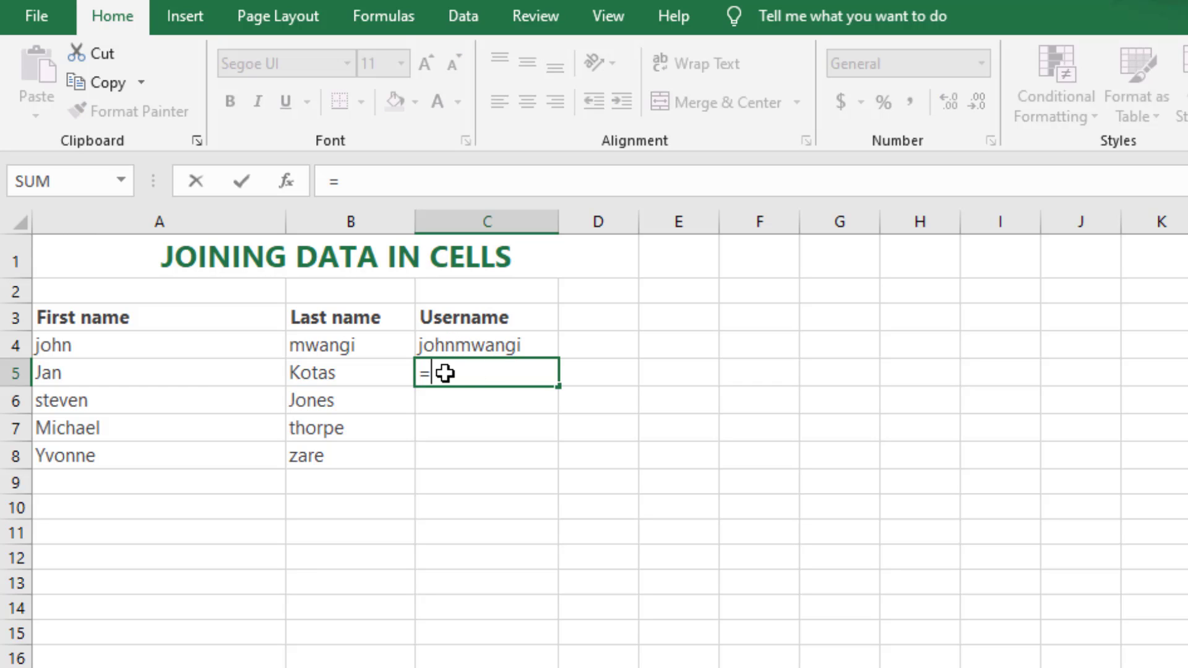
pyautogui.click(214, 369)
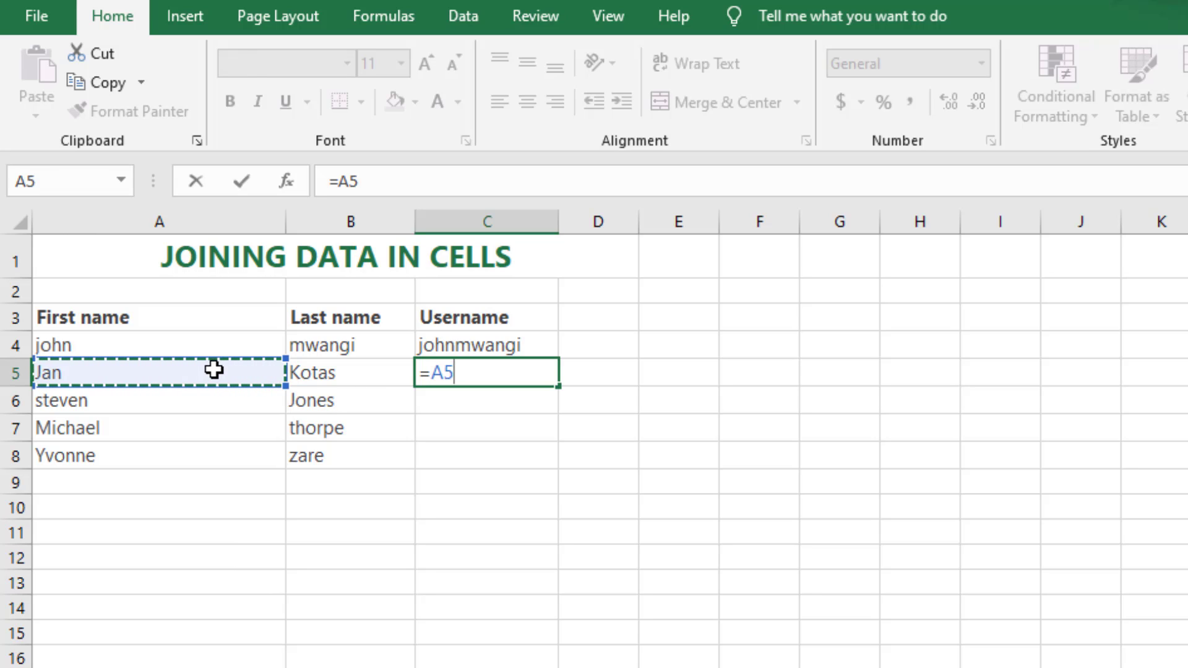
pyautogui.write('&')
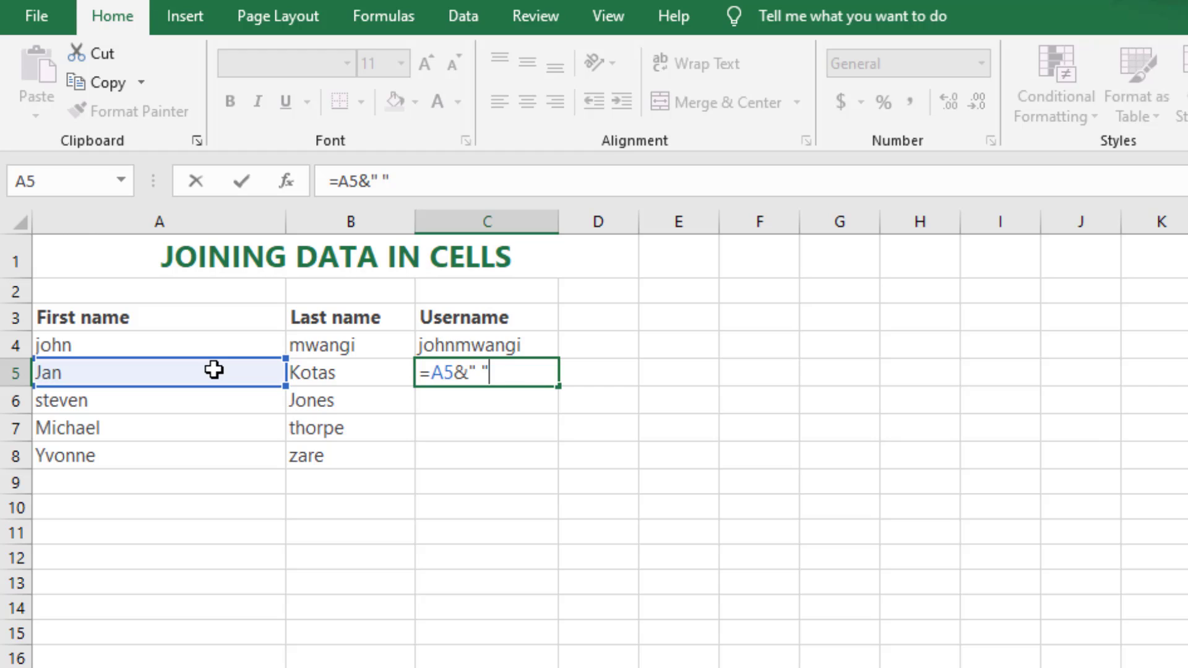
pyautogui.write('&')
pyautogui.click(320, 373)
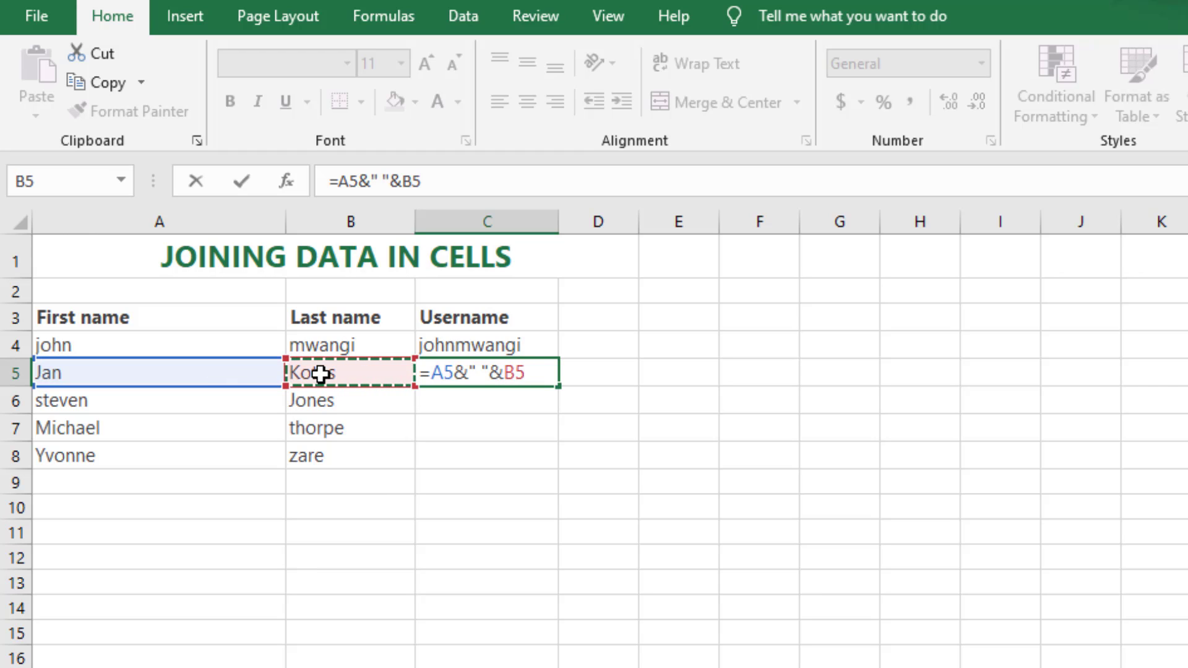
pyautogui.press('Return')
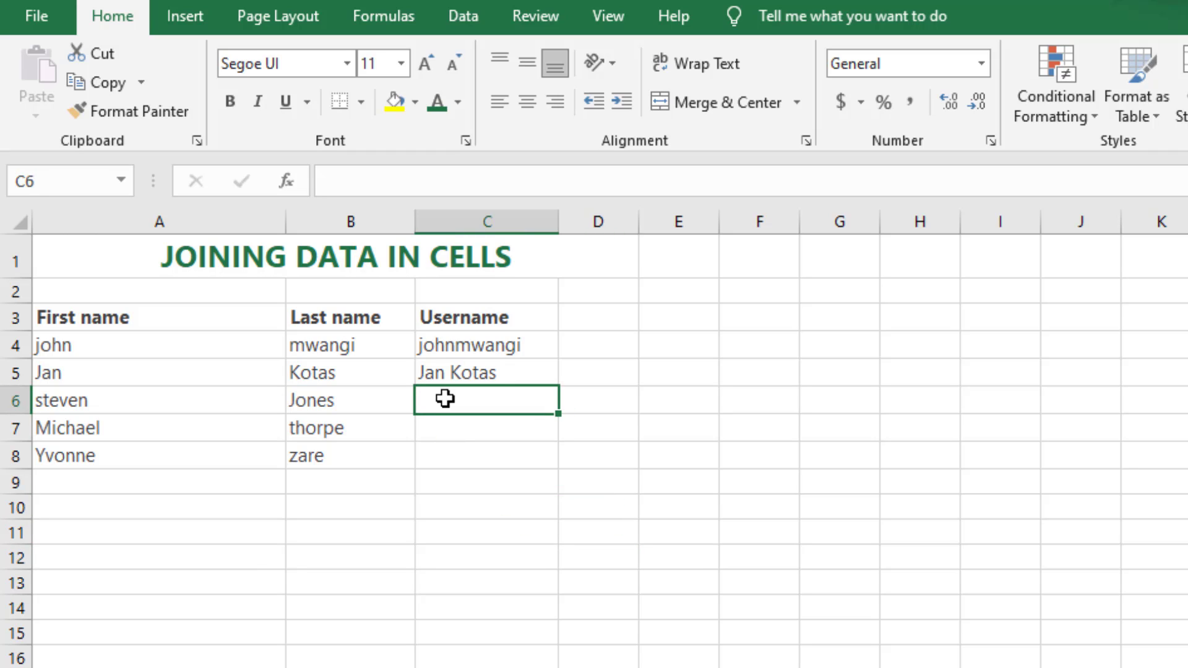
# Step: Enter the formula =A6&" "&B6 in C6 to join the row 6 names with a space
pyautogui.write('=')
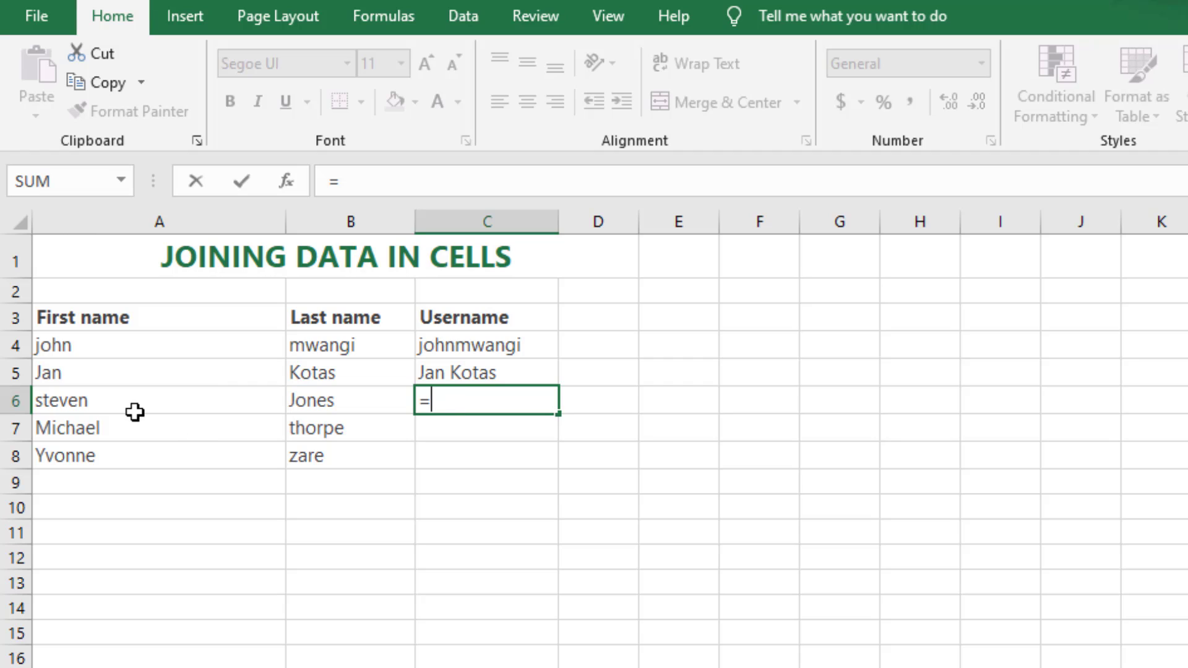
pyautogui.click(129, 397)
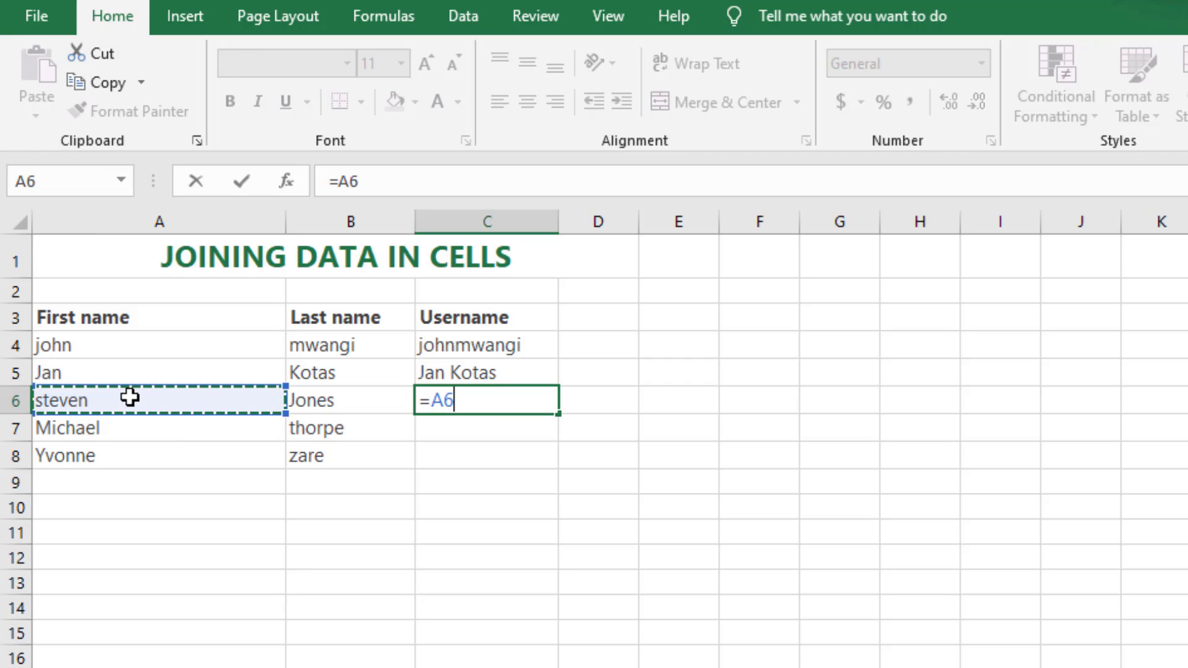
pyautogui.write('&')
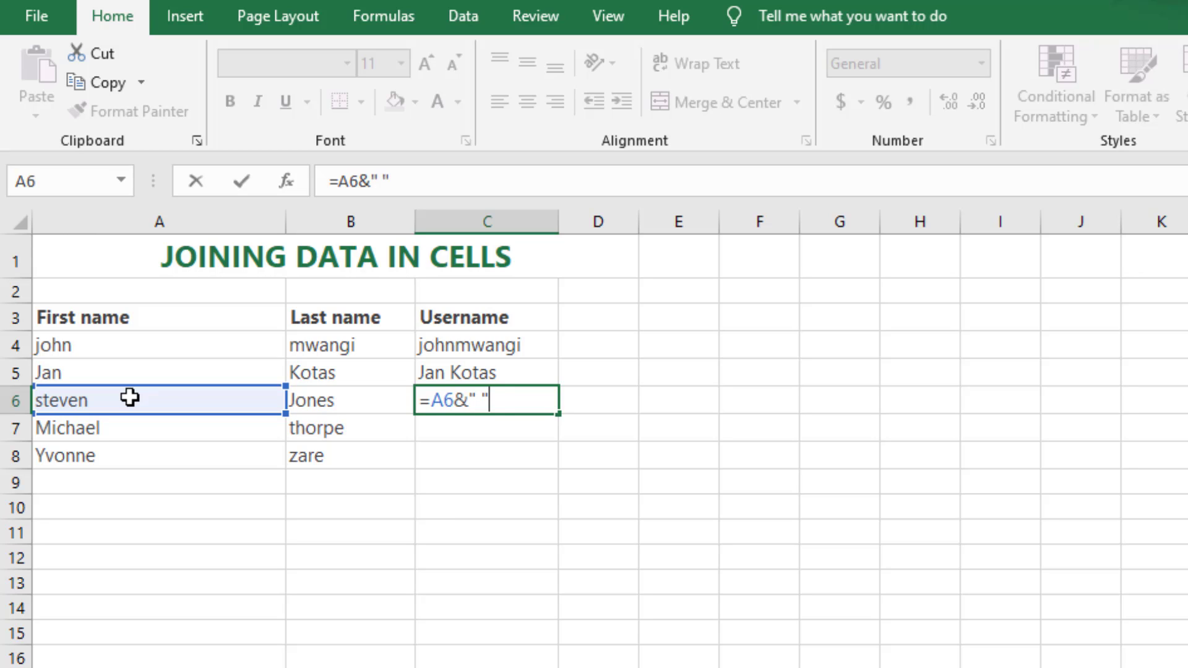
pyautogui.write('&')
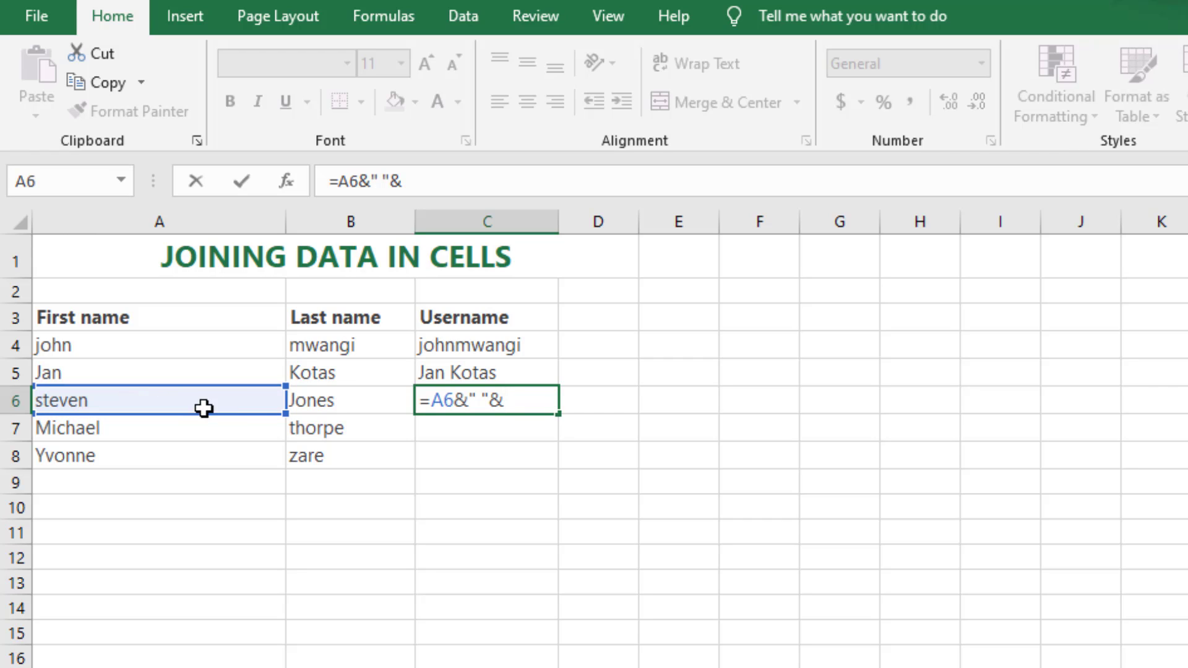
pyautogui.click(327, 406)
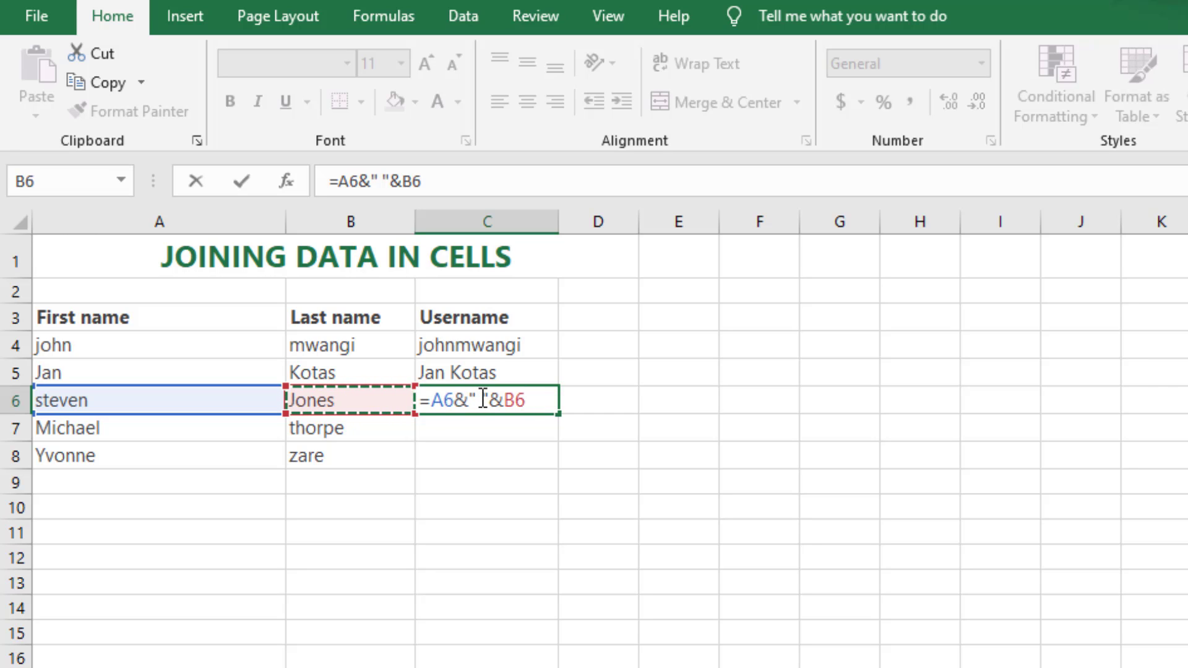
pyautogui.press('Return')
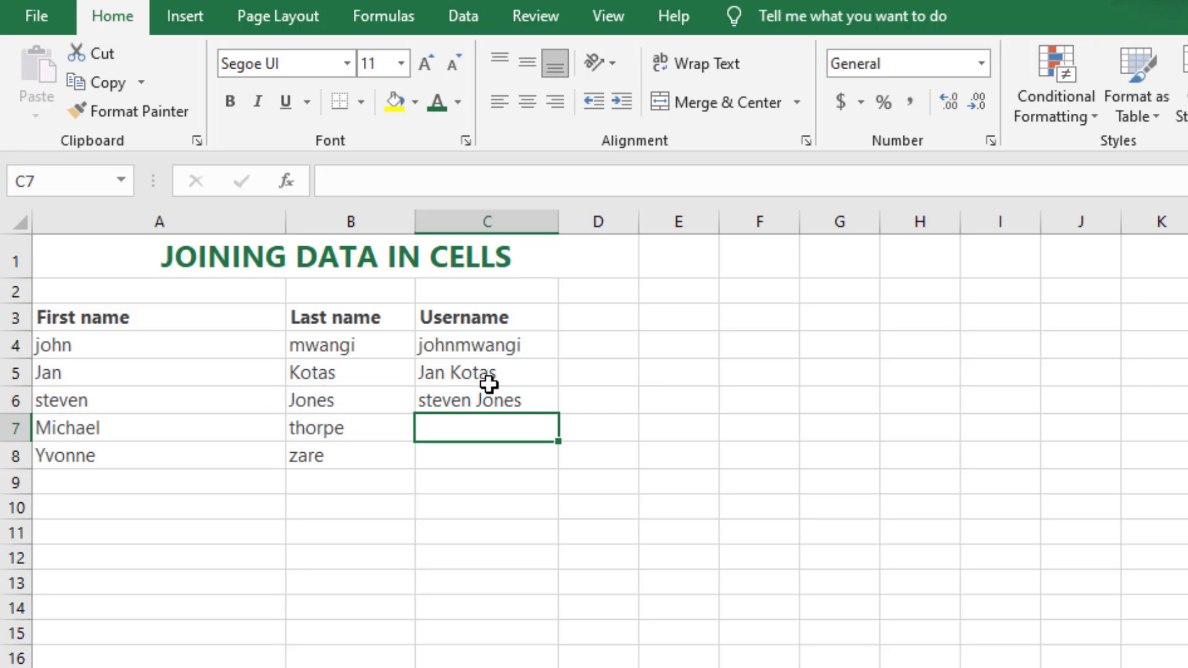
# Step: Join the row 7 names in C7 with =A7&" "&B7 and fill the formula down to C8
pyautogui.write('=')
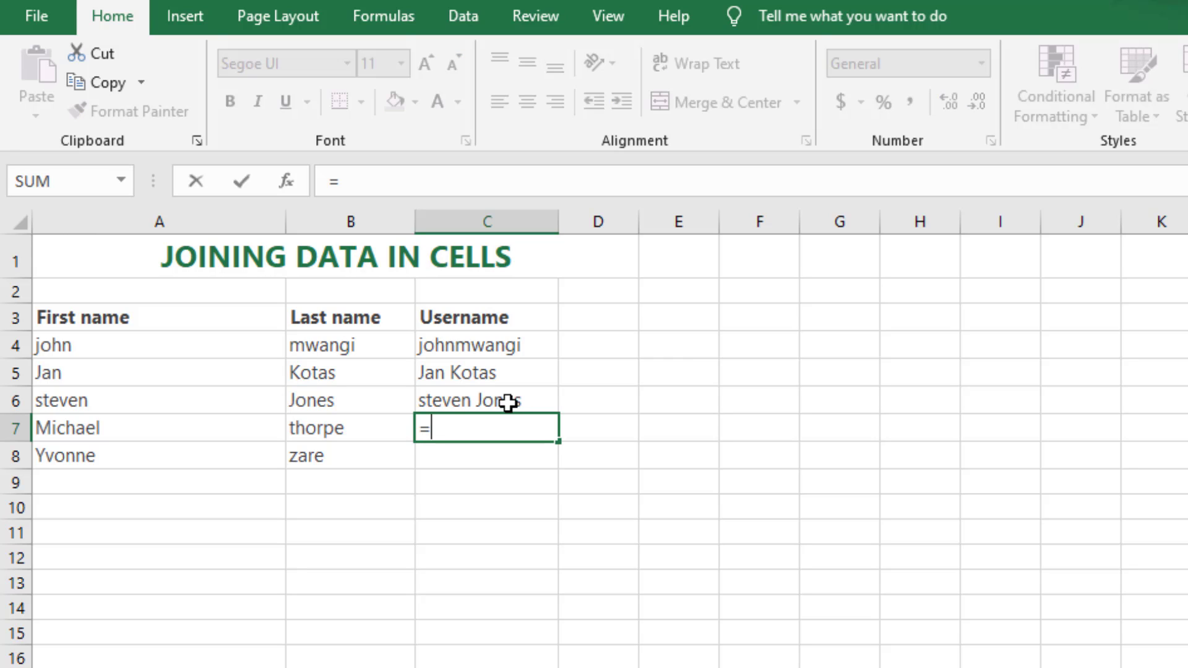
pyautogui.click(132, 428)
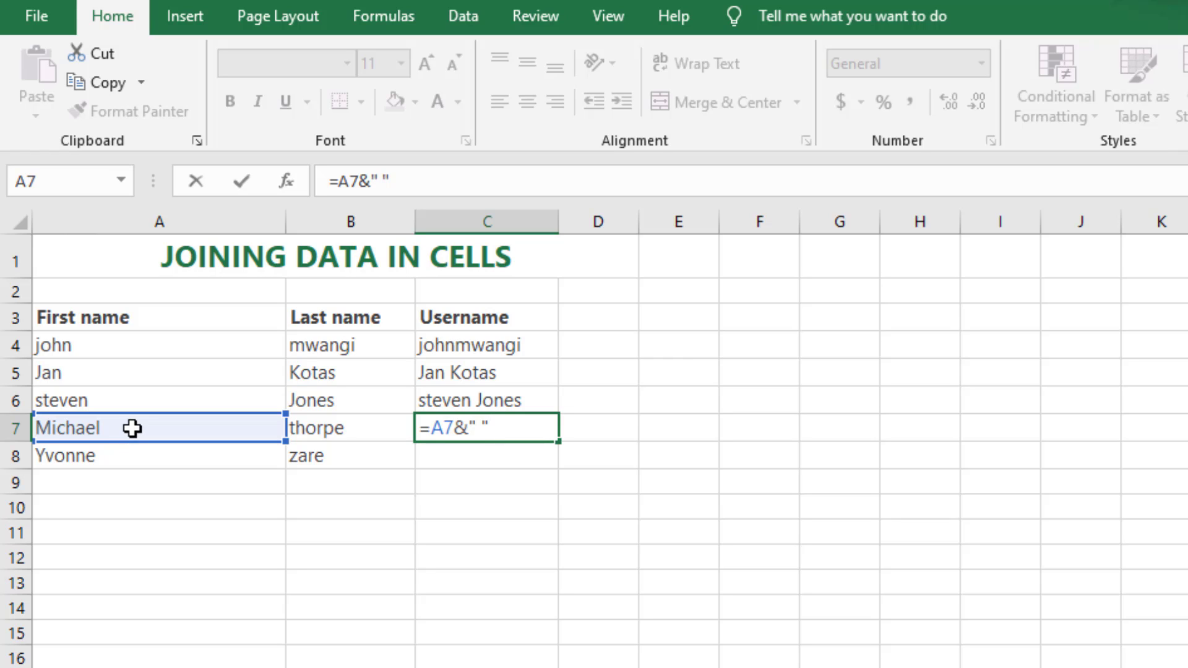
pyautogui.write('&')
pyautogui.click(344, 425)
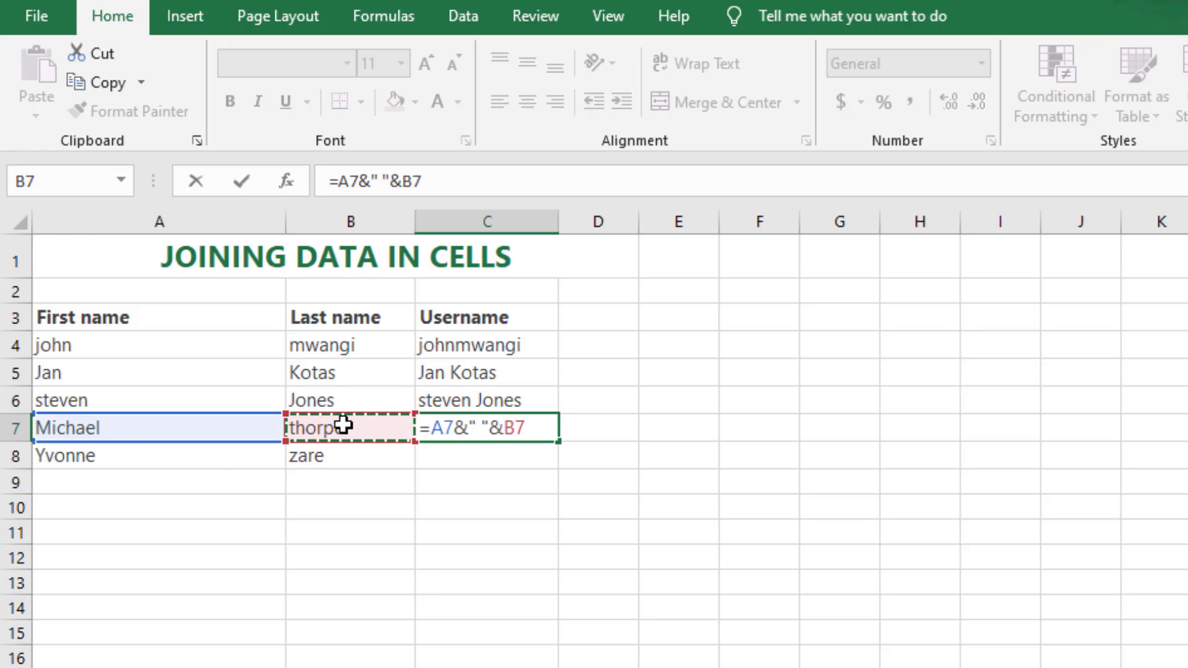
pyautogui.press('Return')
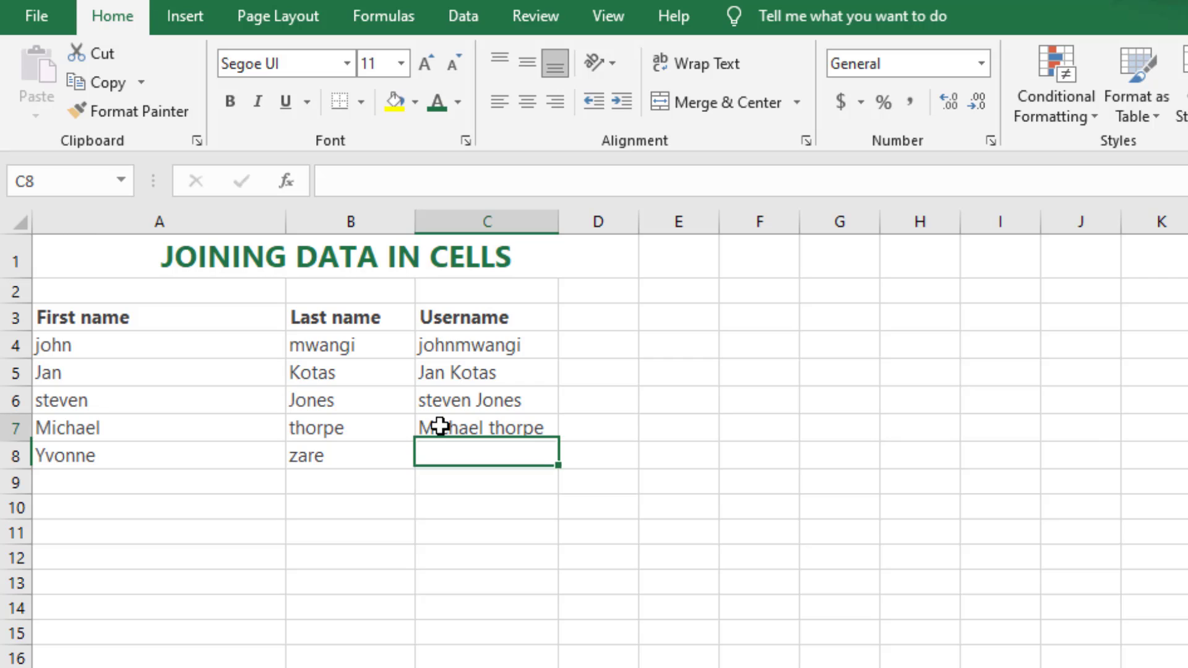
pyautogui.click(439, 426)
pyautogui.moveTo(556, 444); pyautogui.dragTo(557, 468)
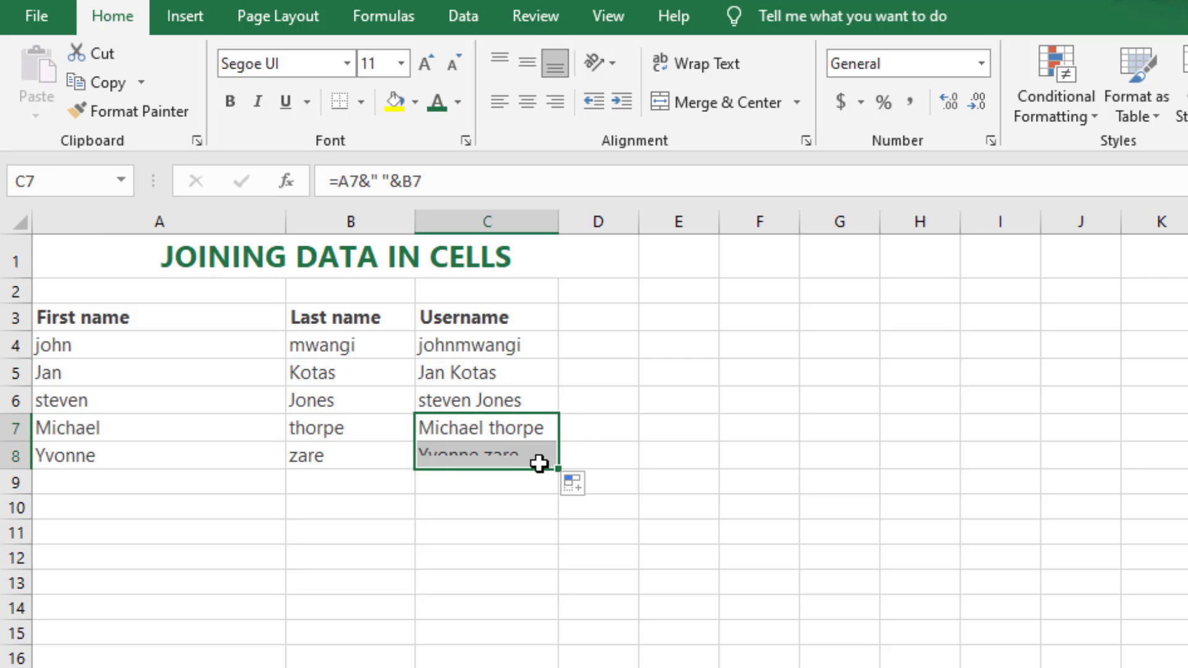
# Step: Examine the Department, Category, Oct, Nov and Dec headers and the monthly figures on the sheet for calculating rows and columns
pyautogui.click(599, 441)
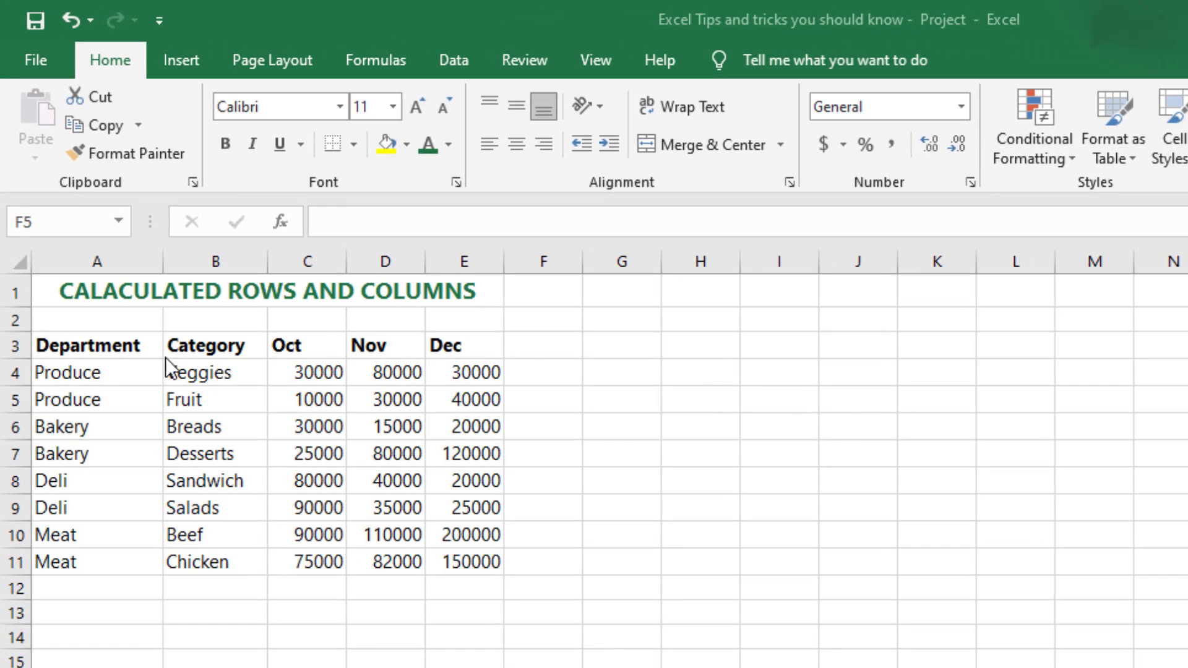
pyautogui.click(81, 345)
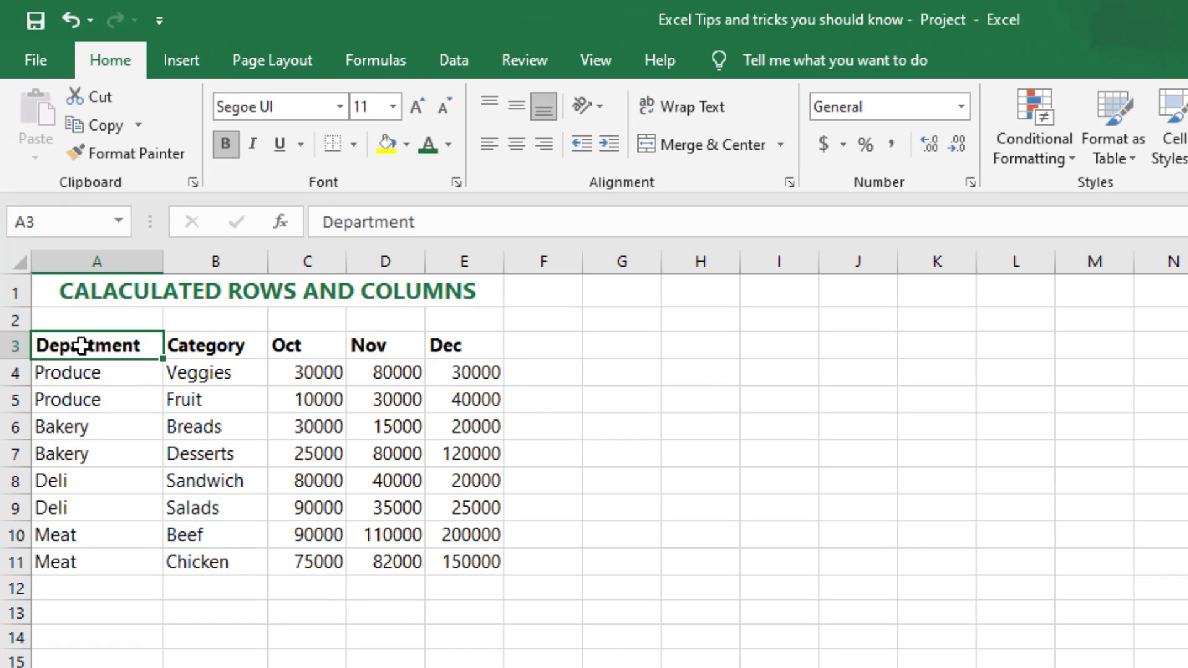
pyautogui.click(185, 345)
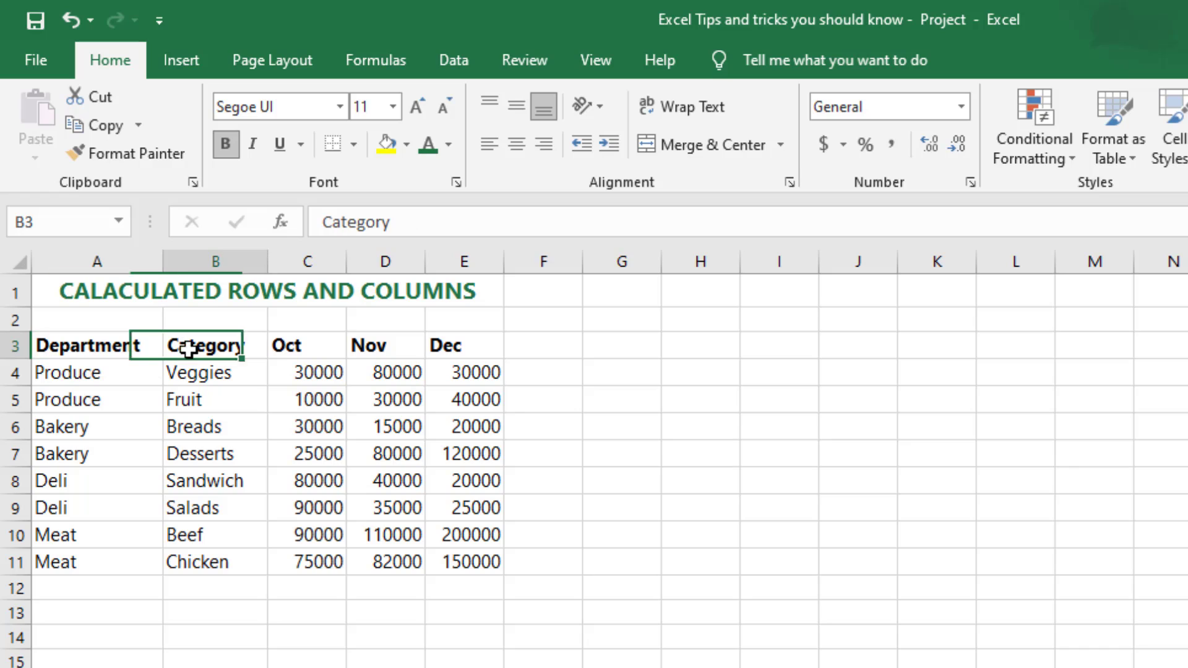
pyautogui.click(297, 352)
pyautogui.click(381, 346)
pyautogui.click(448, 345)
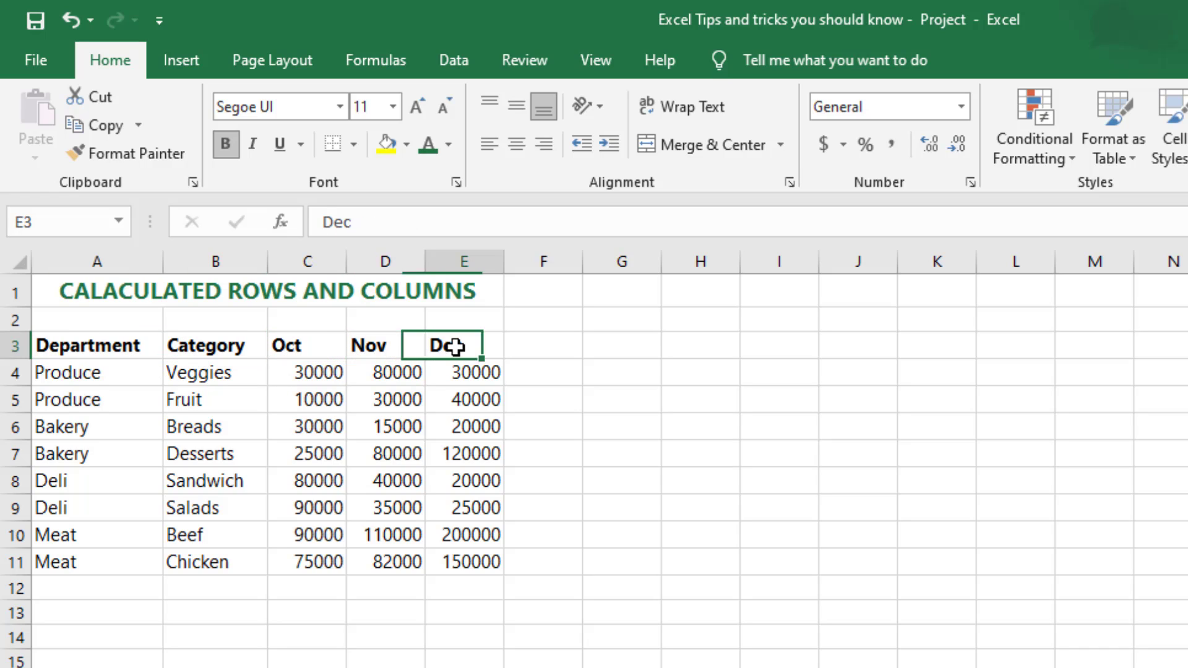
pyautogui.moveTo(318, 378); pyautogui.dragTo(464, 557)
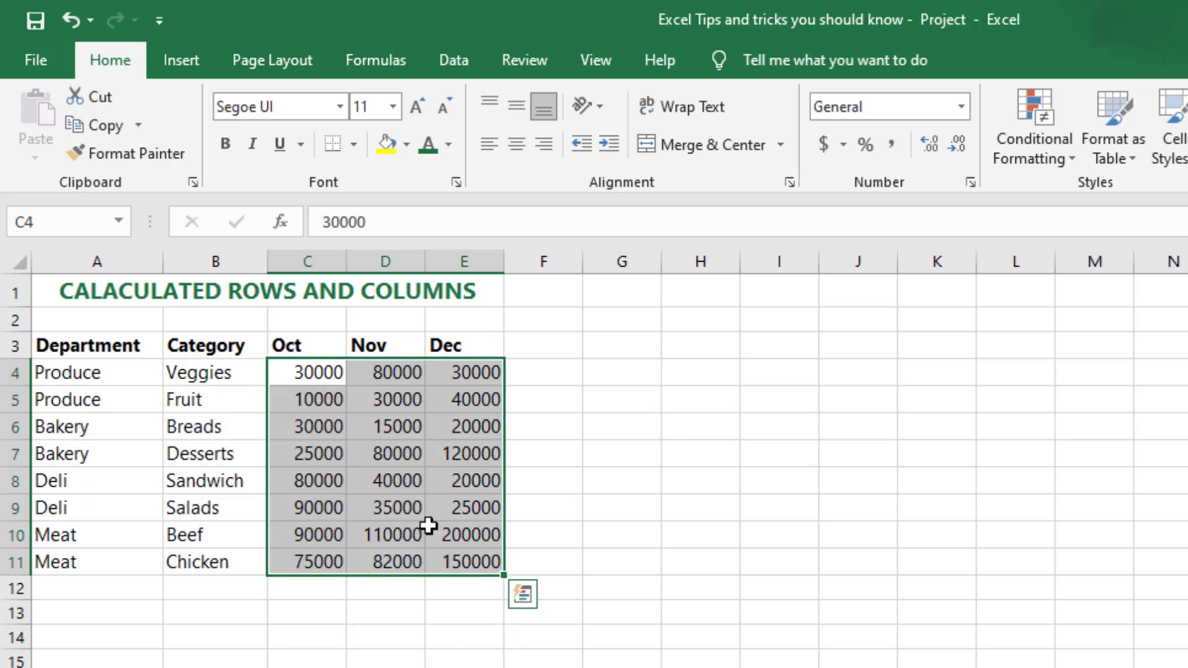
pyautogui.click(552, 433)
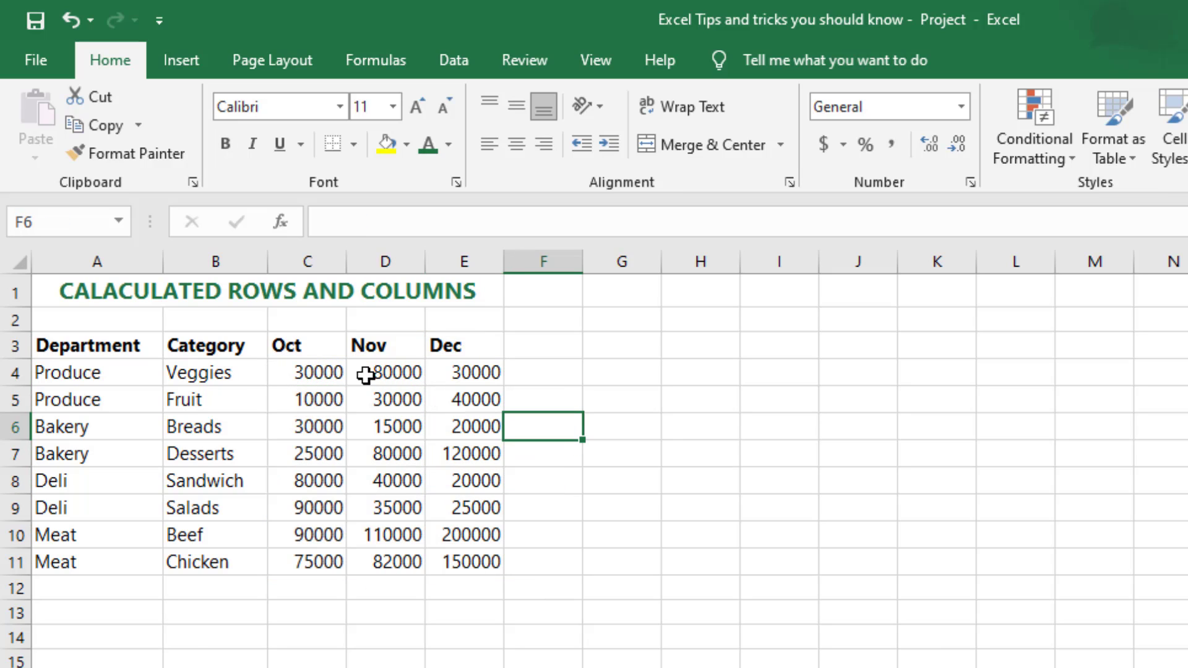
pyautogui.moveTo(524, 372); pyautogui.dragTo(545, 561)
pyautogui.moveTo(310, 593); pyautogui.dragTo(458, 587)
pyautogui.hotkey('ctrl', 'a')
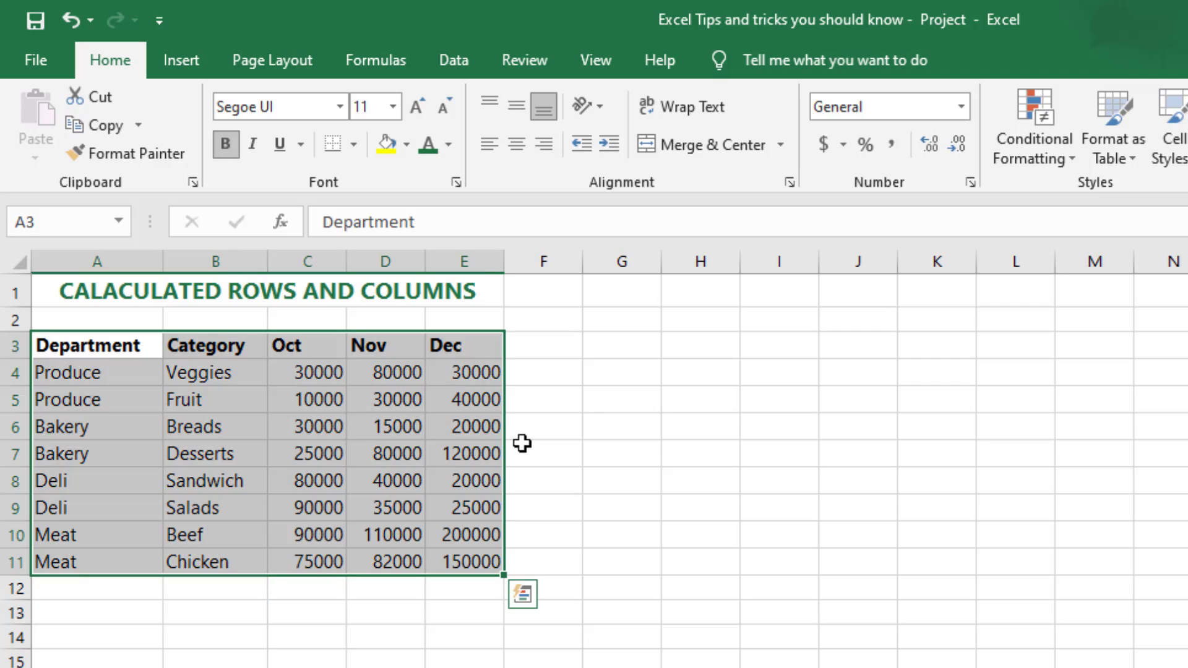
# Step: Convert the range A3:E11 into a table with headers
pyautogui.click(522, 443)
pyautogui.moveTo(70, 348); pyautogui.dragTo(459, 570)
pyautogui.click(181, 63)
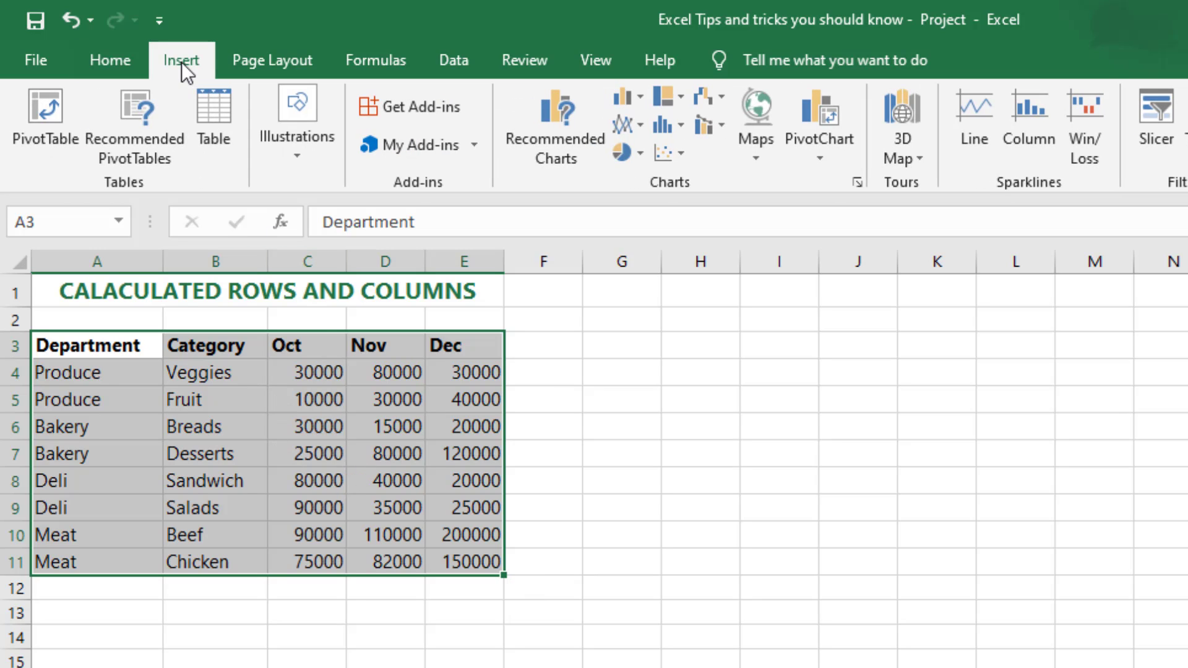
pyautogui.click(210, 110)
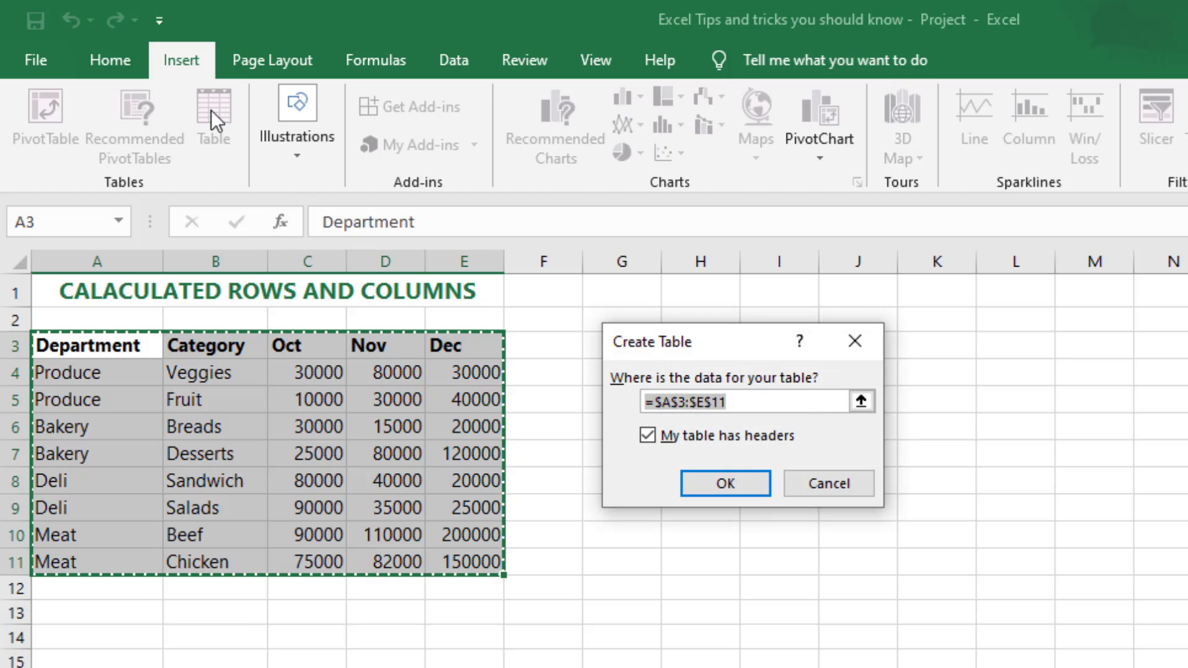
pyautogui.moveTo(726, 325); pyautogui.dragTo(815, 303)
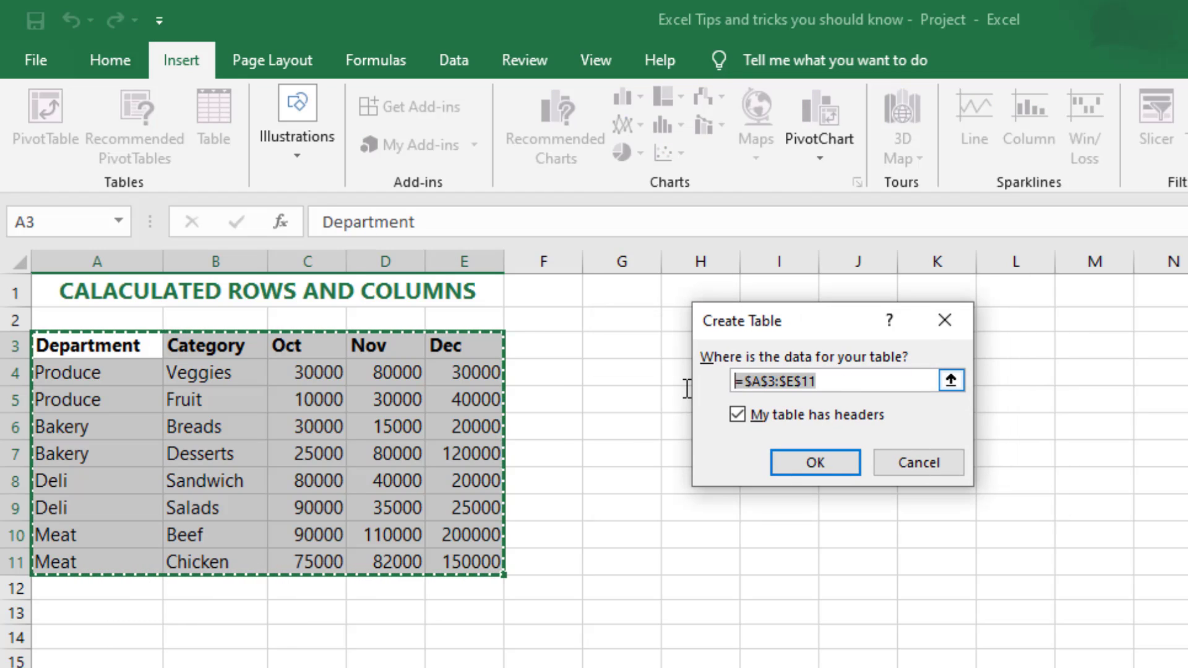
pyautogui.click(821, 463)
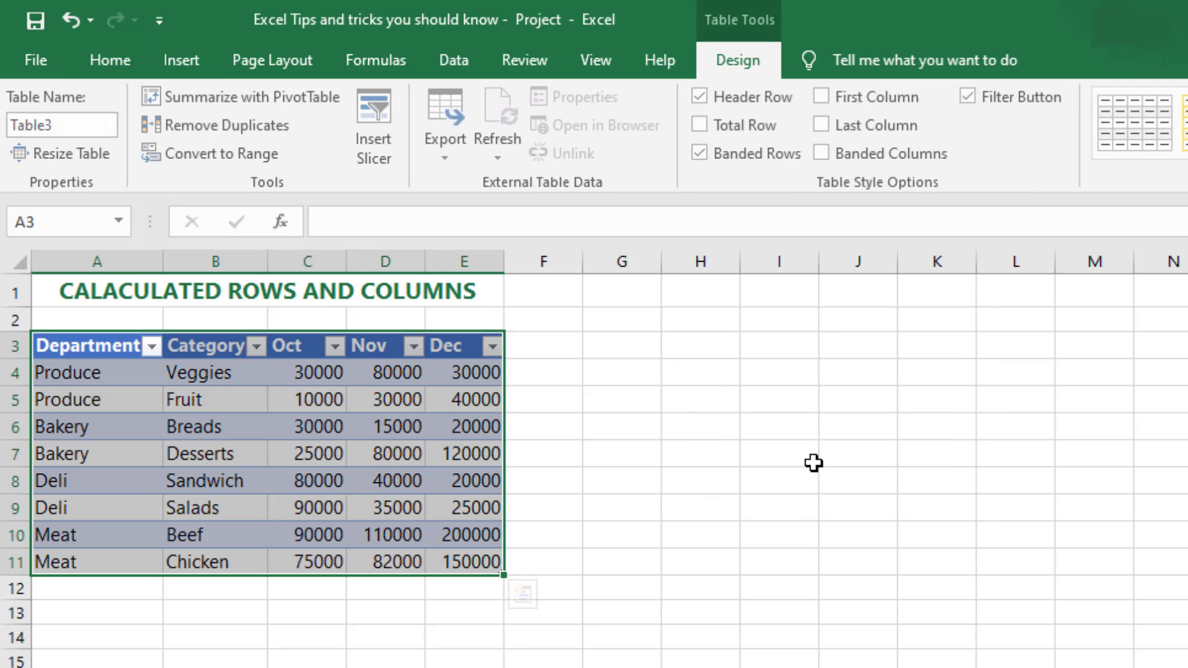
pyautogui.click(591, 420)
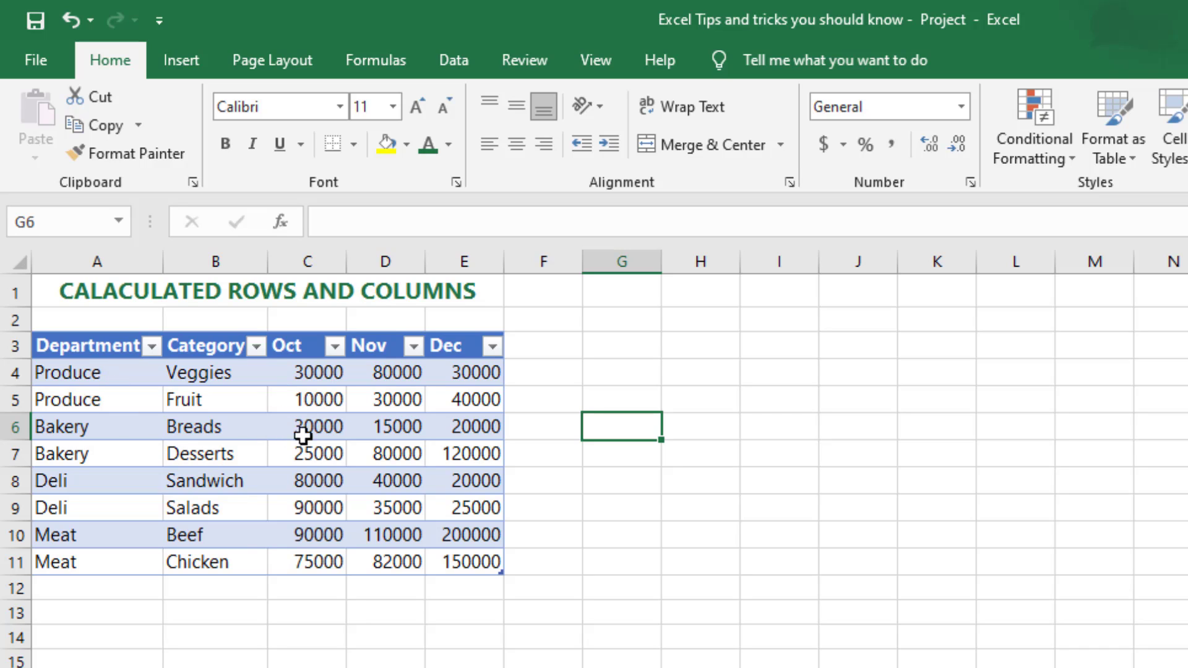
# Step: Add a Total column to the table by entering the header Total in F3
pyautogui.click(546, 348)
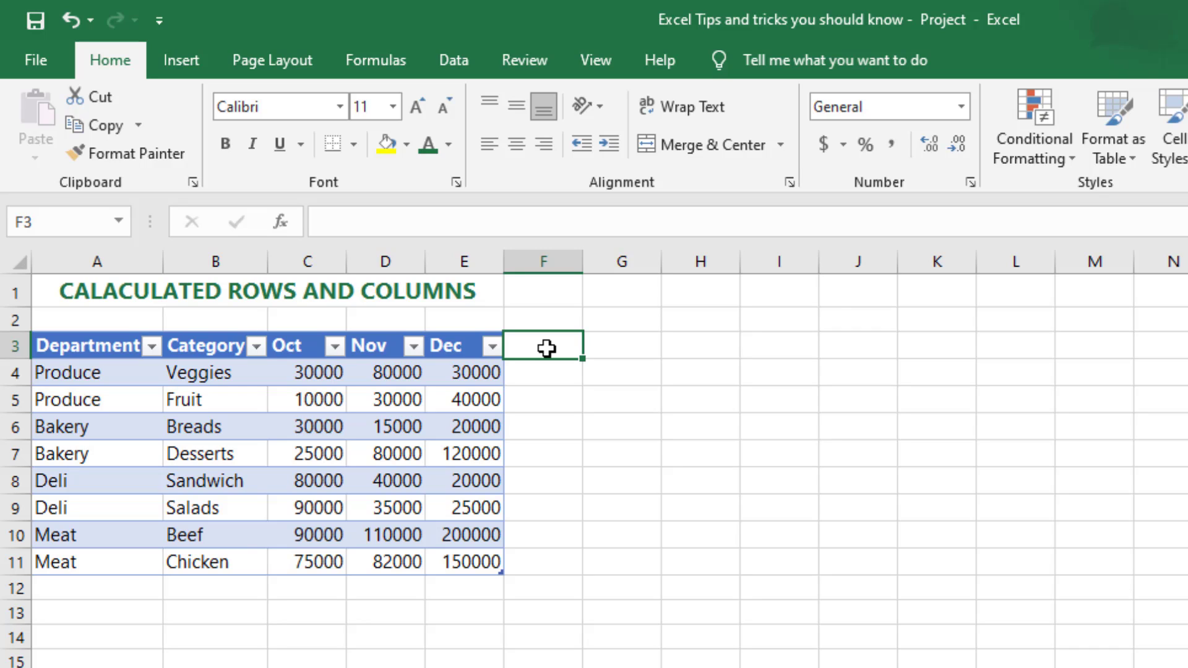
pyautogui.write('Total')
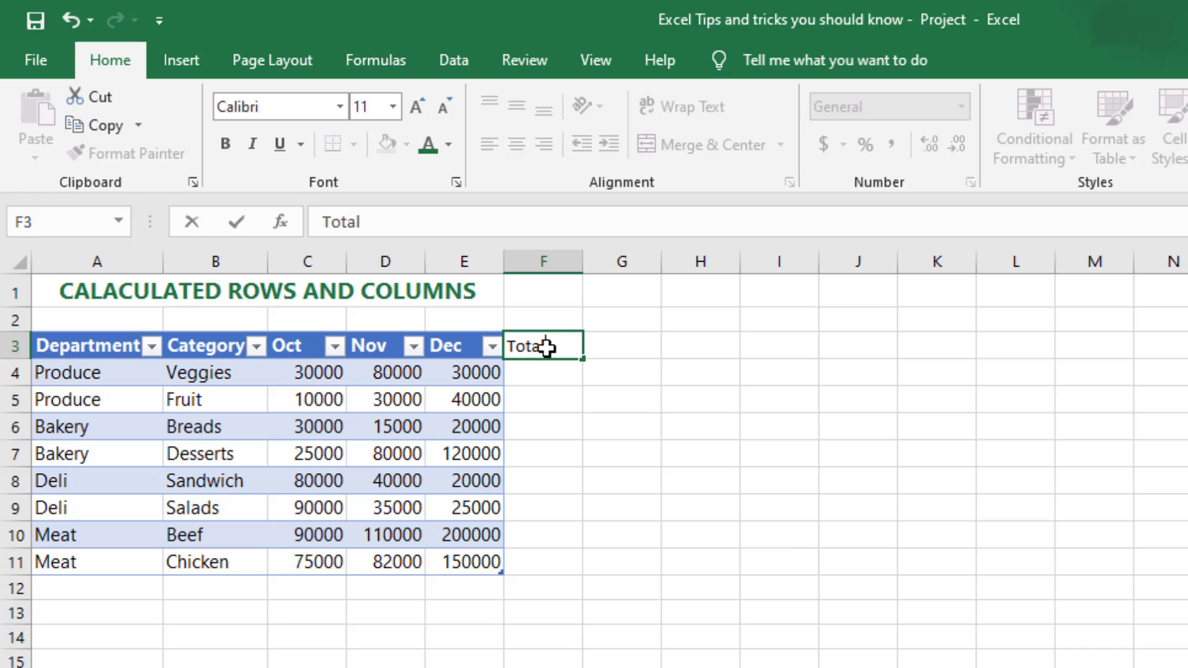
pyautogui.press('Return')
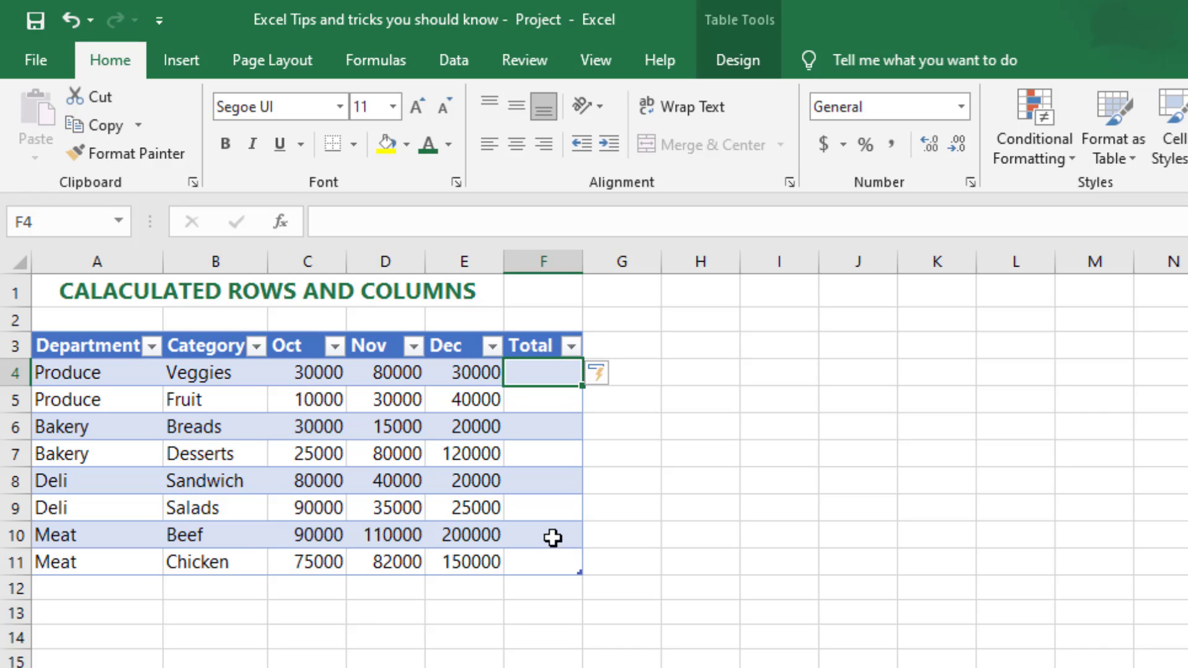
# Step: Fill the Total column with an AutoSum formula in F4 that adds each row's Oct to Dec values, =SUM(Table3[@[Oct]:[Dec]])
pyautogui.click(337, 374)
pyautogui.moveTo(357, 379); pyautogui.dragTo(498, 375)
pyautogui.click(534, 375)
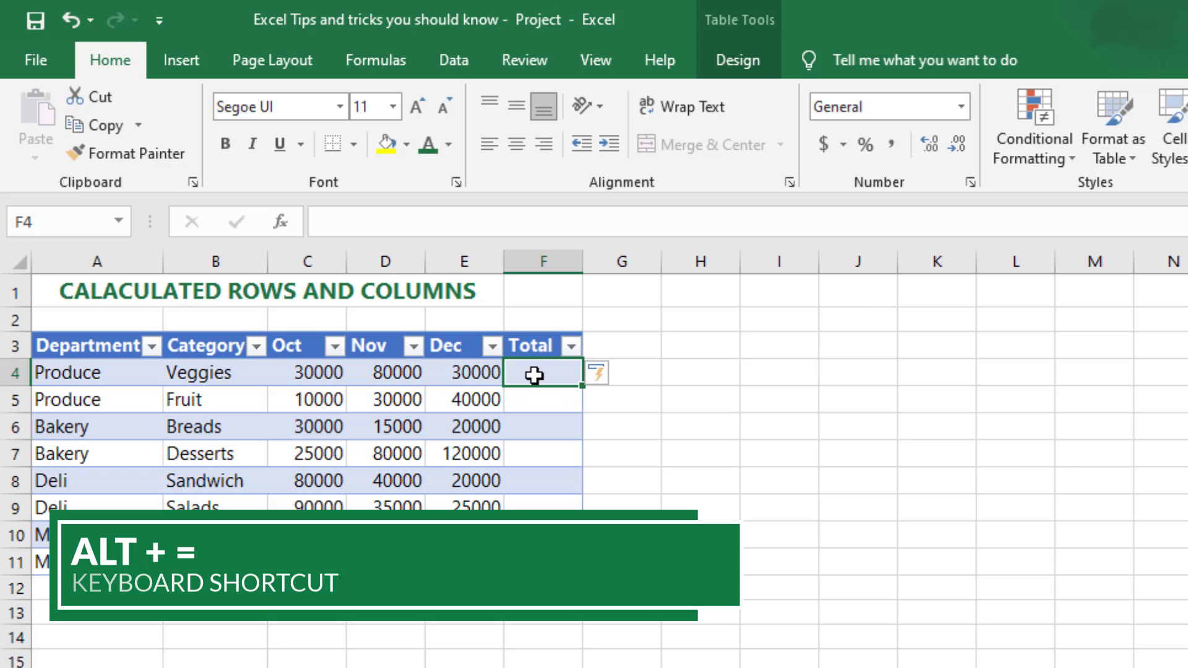
pyautogui.hotkey('alt', '=')
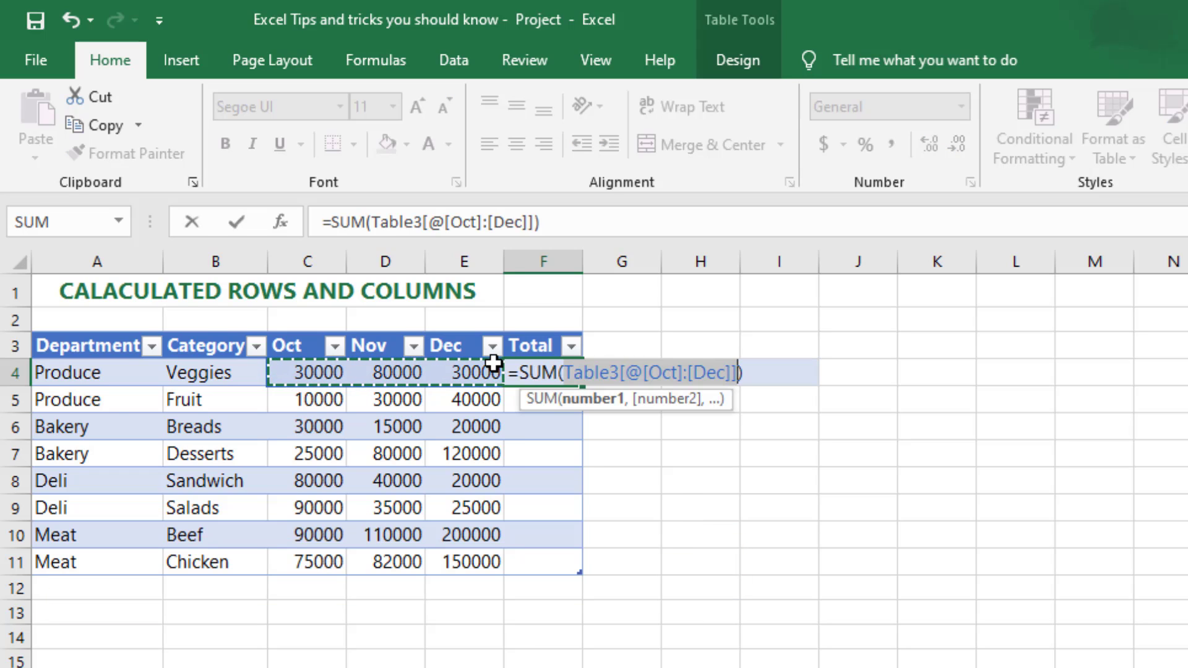
pyautogui.moveTo(524, 371); pyautogui.dragTo(755, 370)
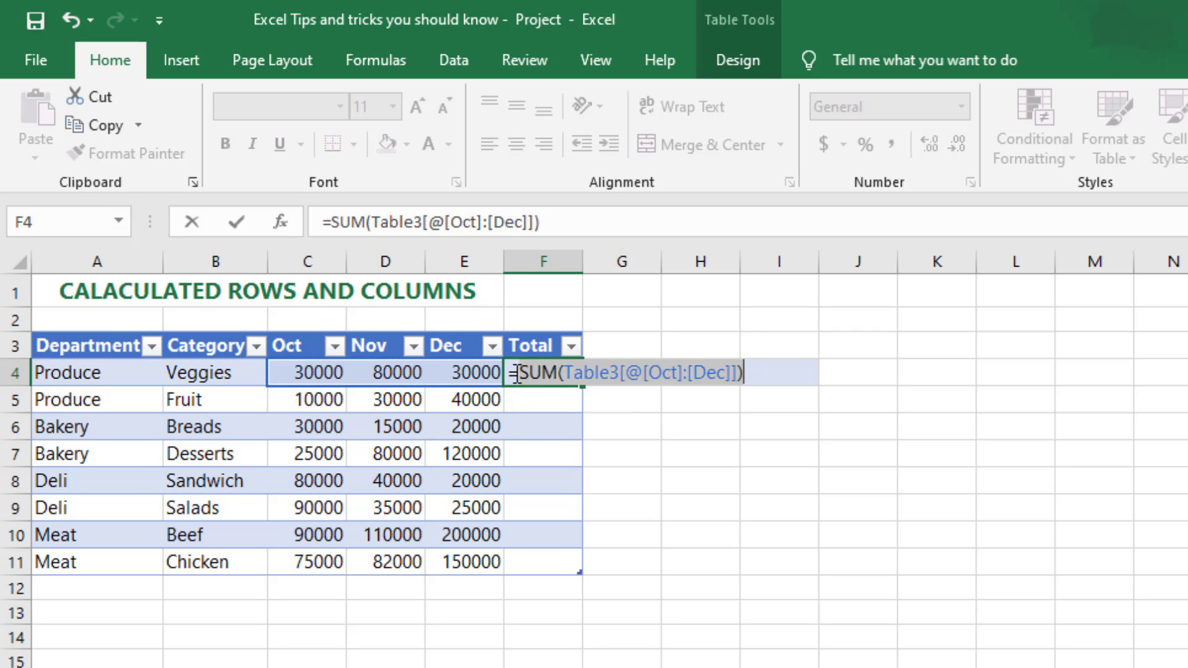
pyautogui.press('Return')
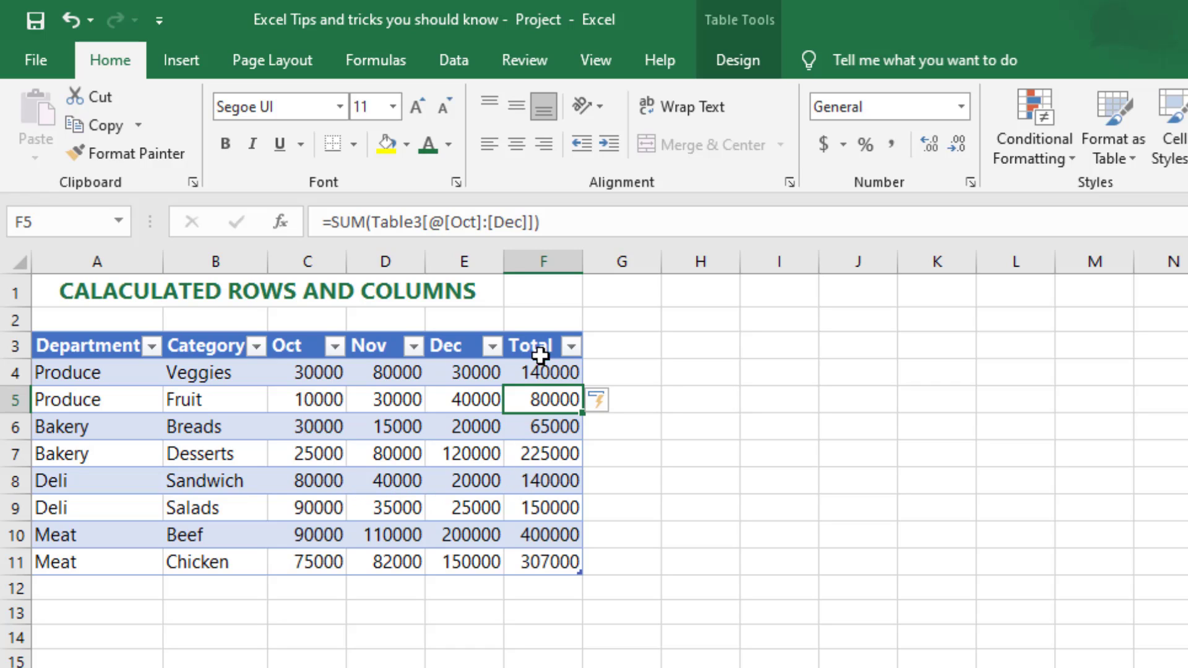
pyautogui.moveTo(538, 345); pyautogui.dragTo(533, 555)
pyautogui.click(533, 556)
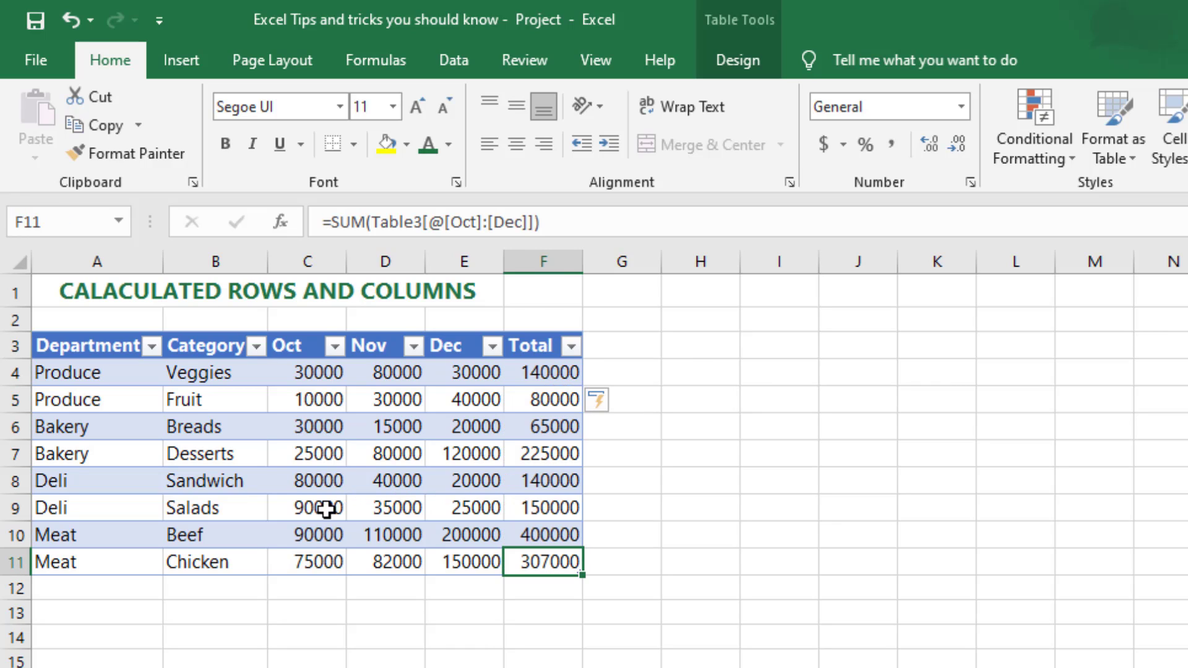
# Step: Enter the label Total in A12, directly below the last Meat row
pyautogui.click(309, 590)
pyautogui.click(99, 585)
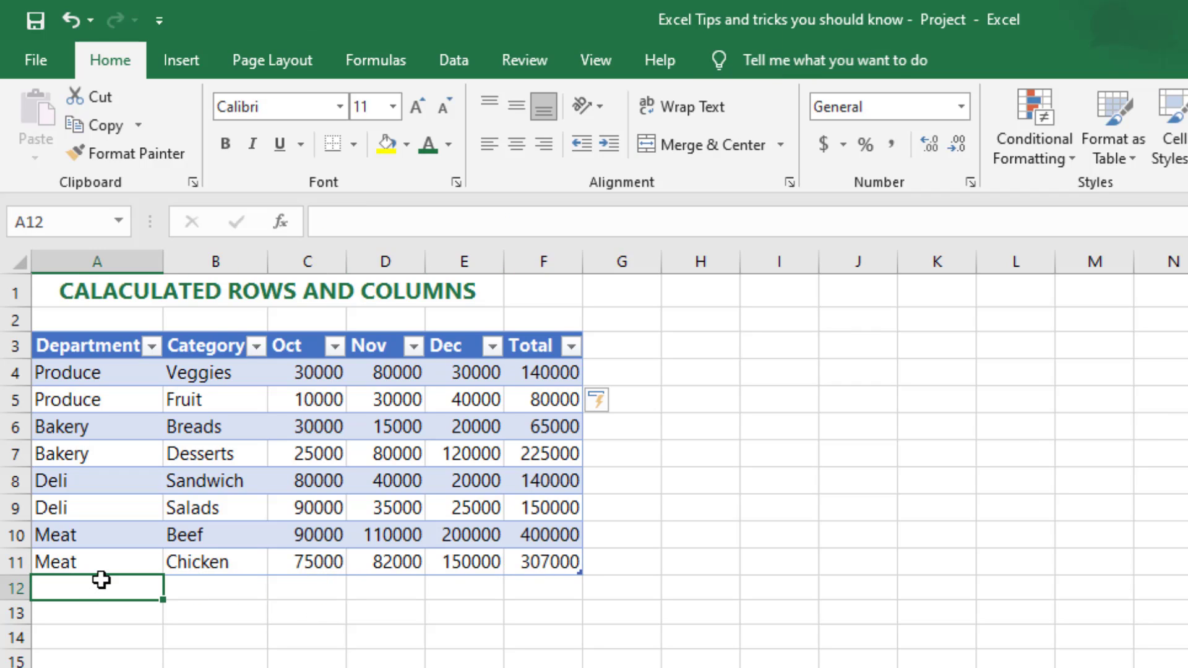
pyautogui.write('Total')
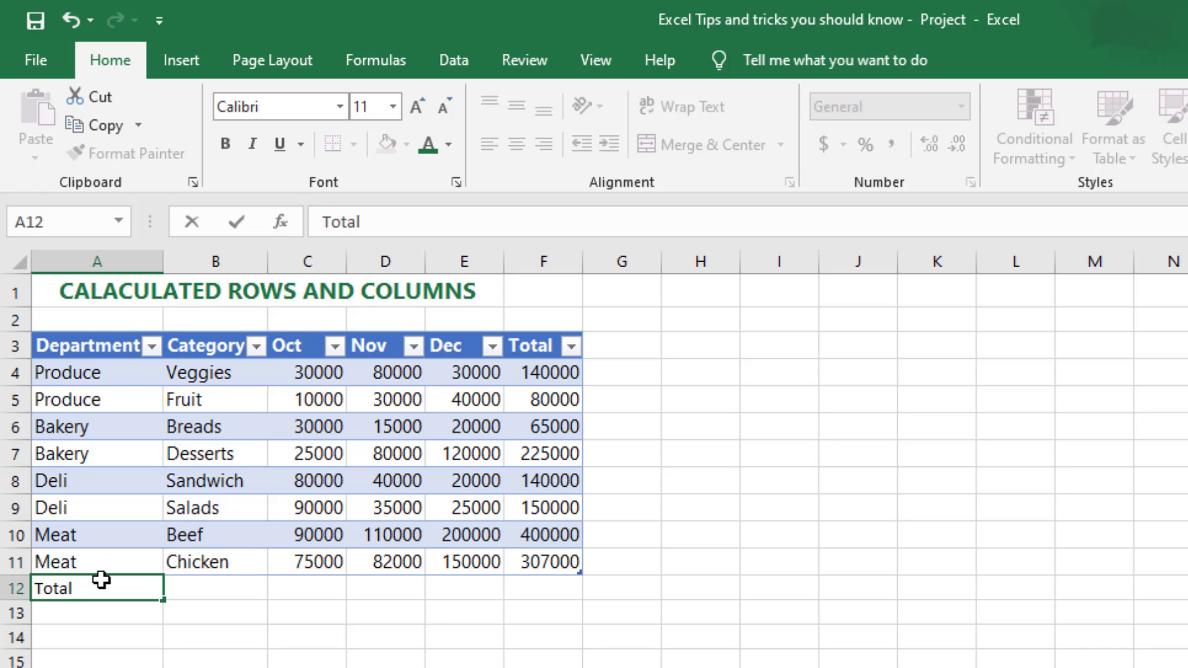
pyautogui.press('Return')
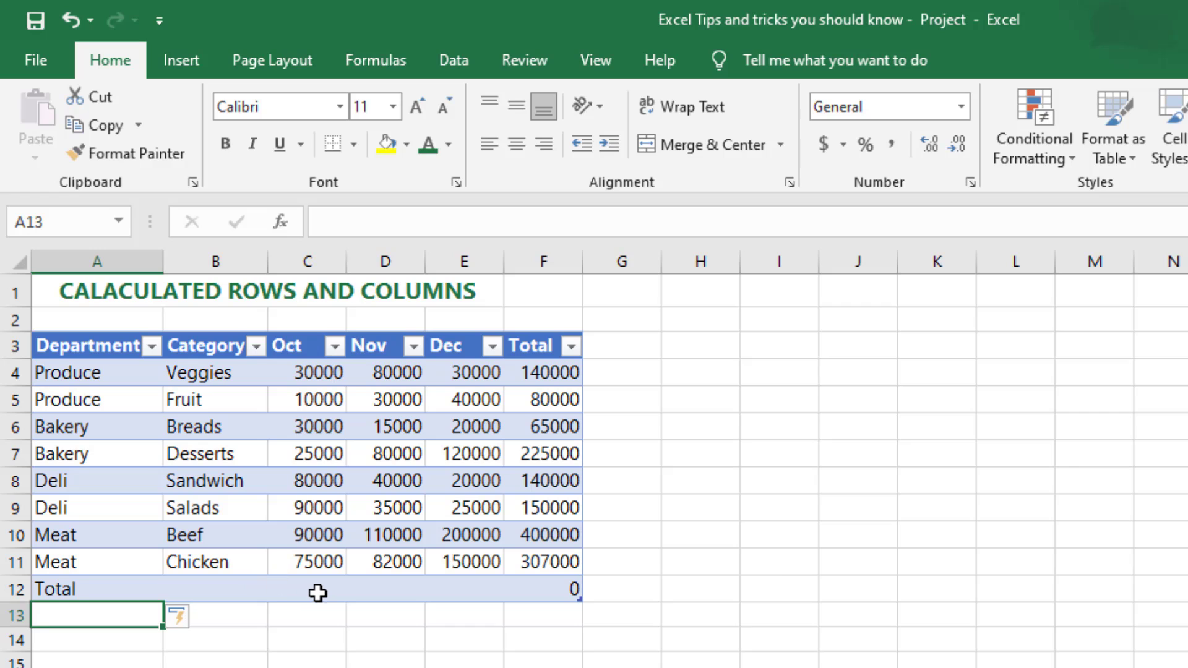
# Step: Turn on the table's Total Row option and widen column F so its grand total fits
pyautogui.click(317, 589)
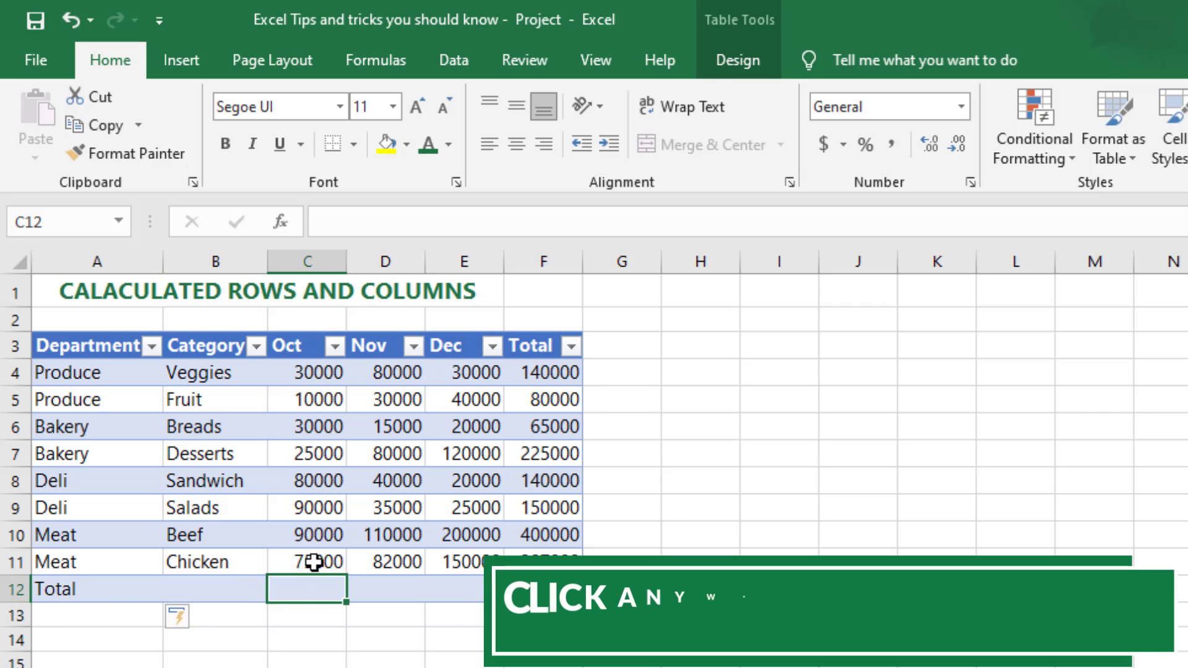
pyautogui.click(730, 60)
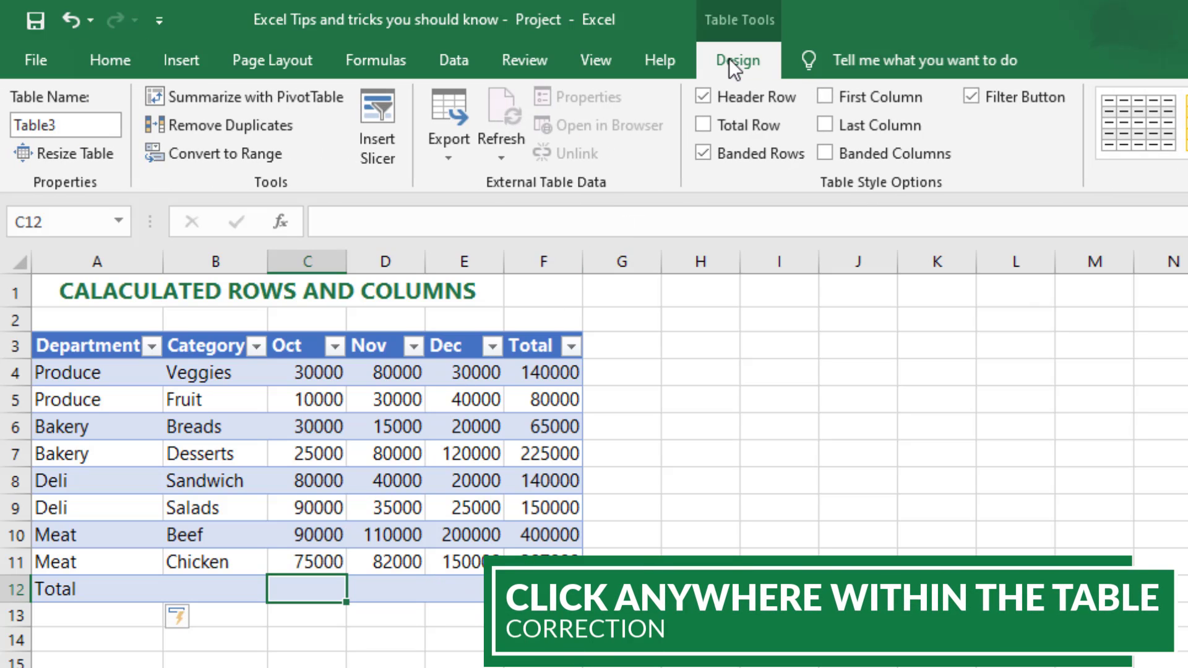
pyautogui.click(704, 125)
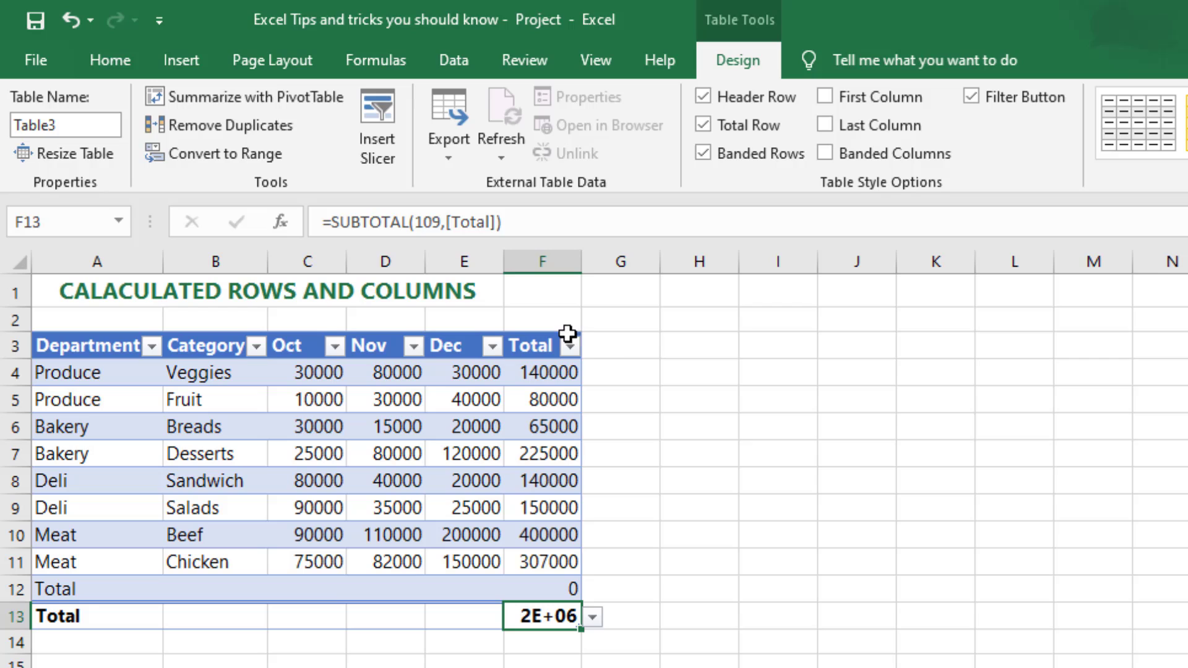
pyautogui.click(617, 346)
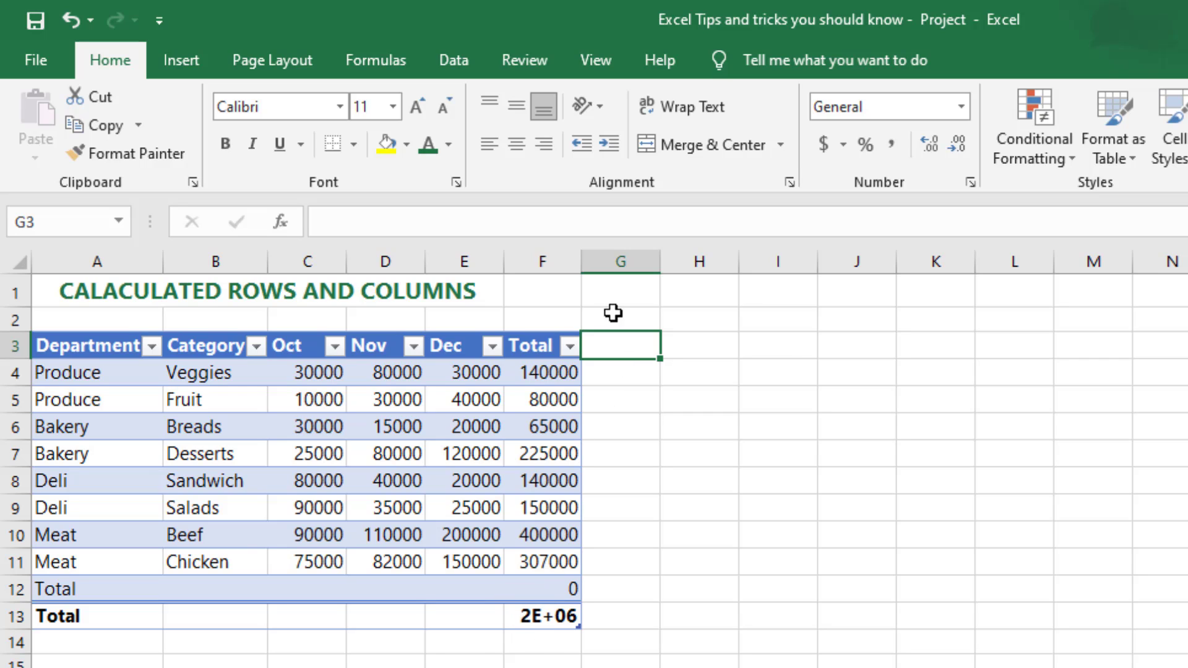
pyautogui.moveTo(581, 265); pyautogui.dragTo(632, 267)
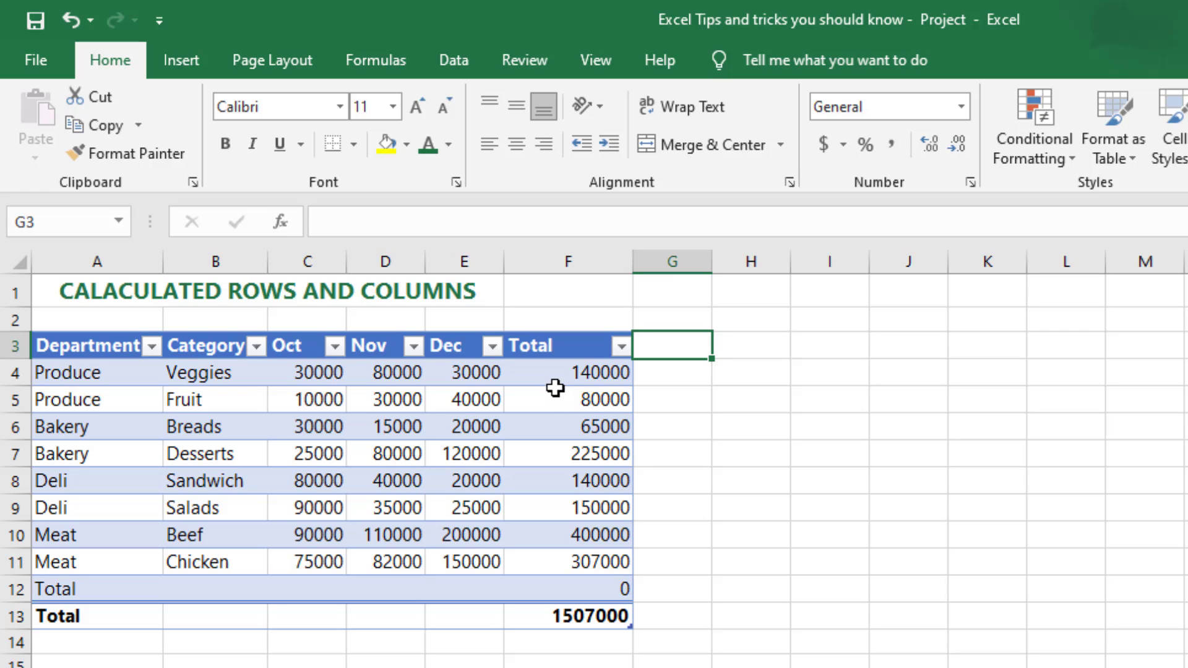
# Step: Set the summary function in total row cell F13 first to Average, and finally to Count Numbers
pyautogui.moveTo(557, 374); pyautogui.dragTo(572, 549)
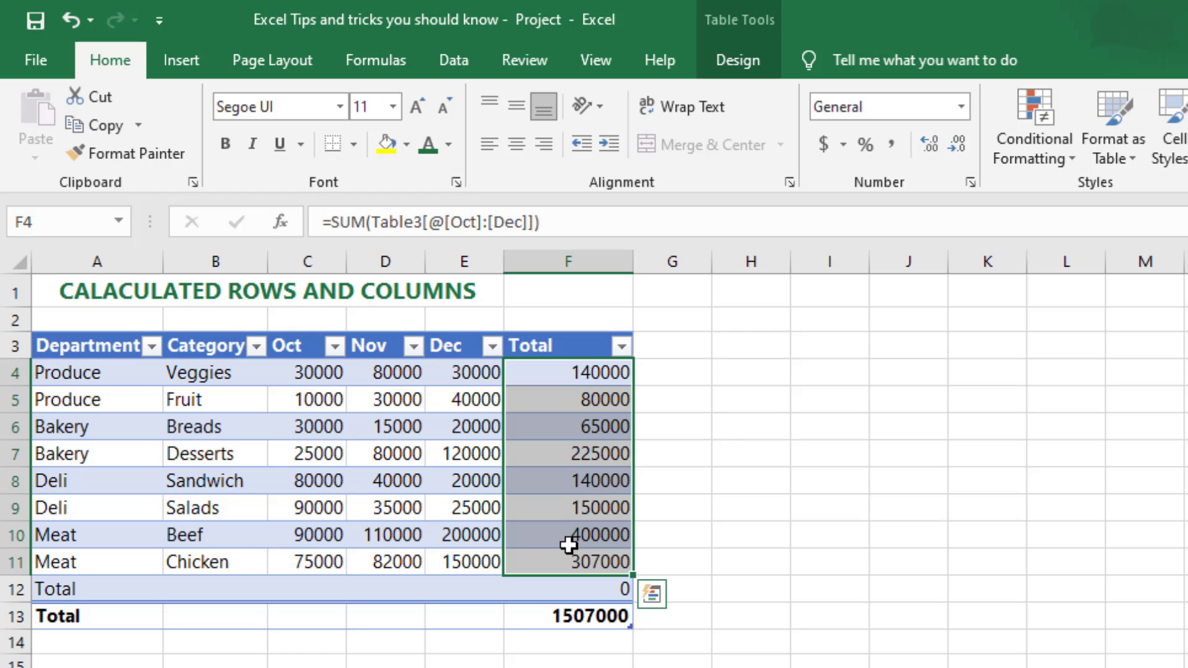
pyautogui.click(576, 612)
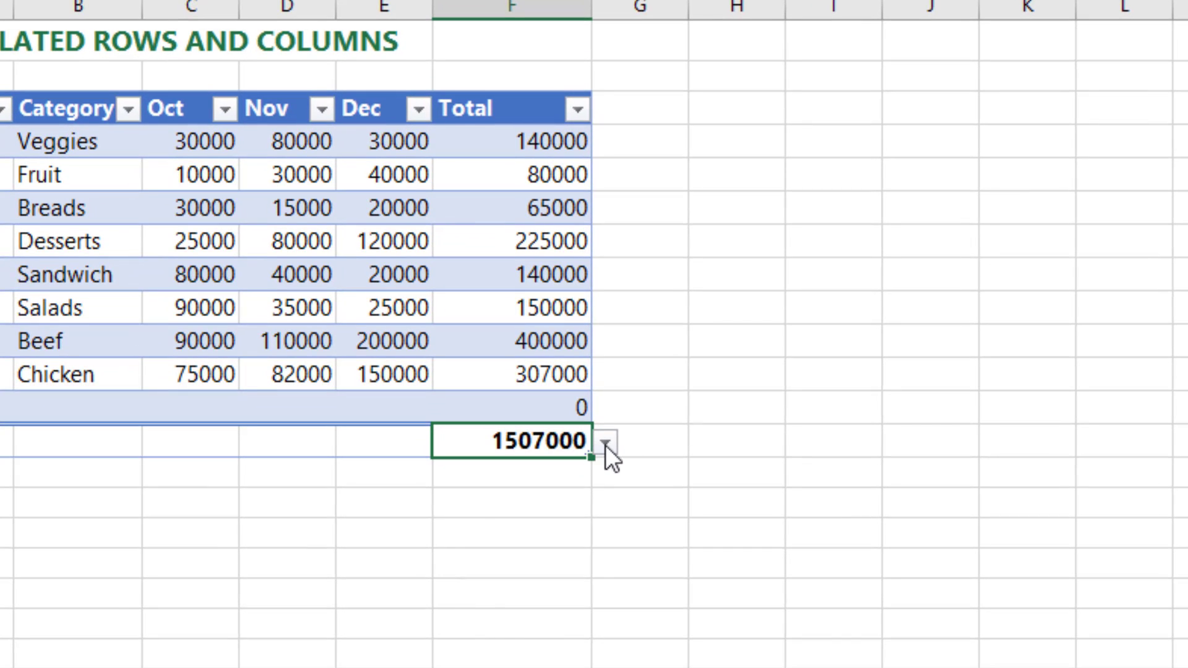
pyautogui.click(605, 443)
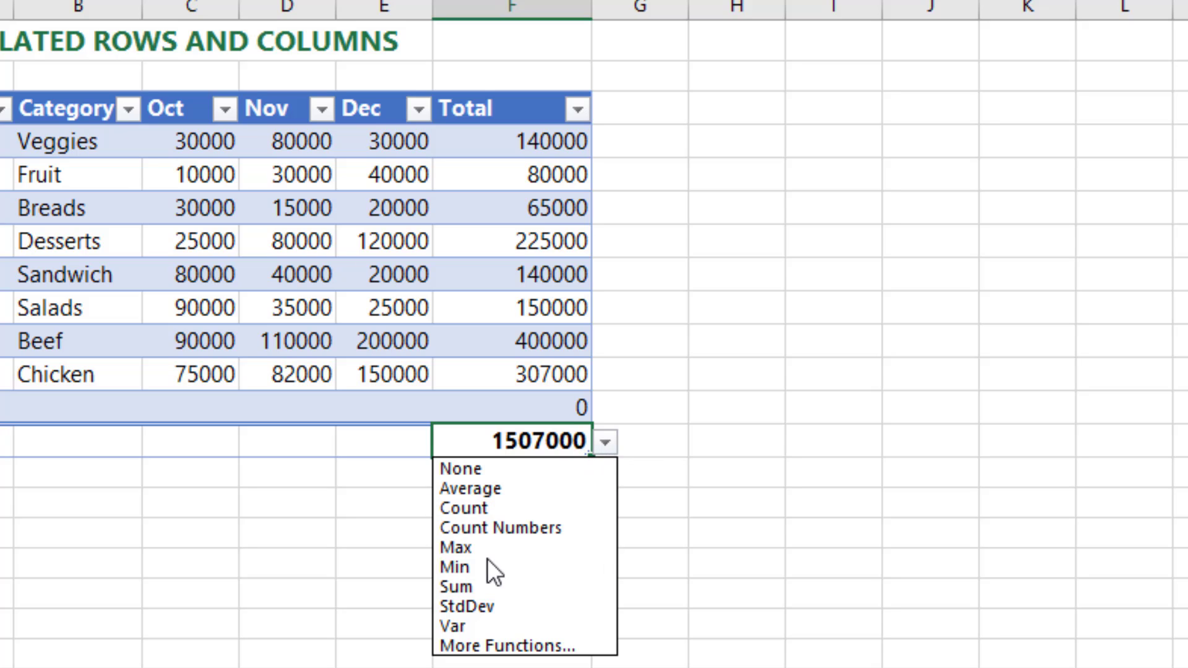
pyautogui.click(475, 490)
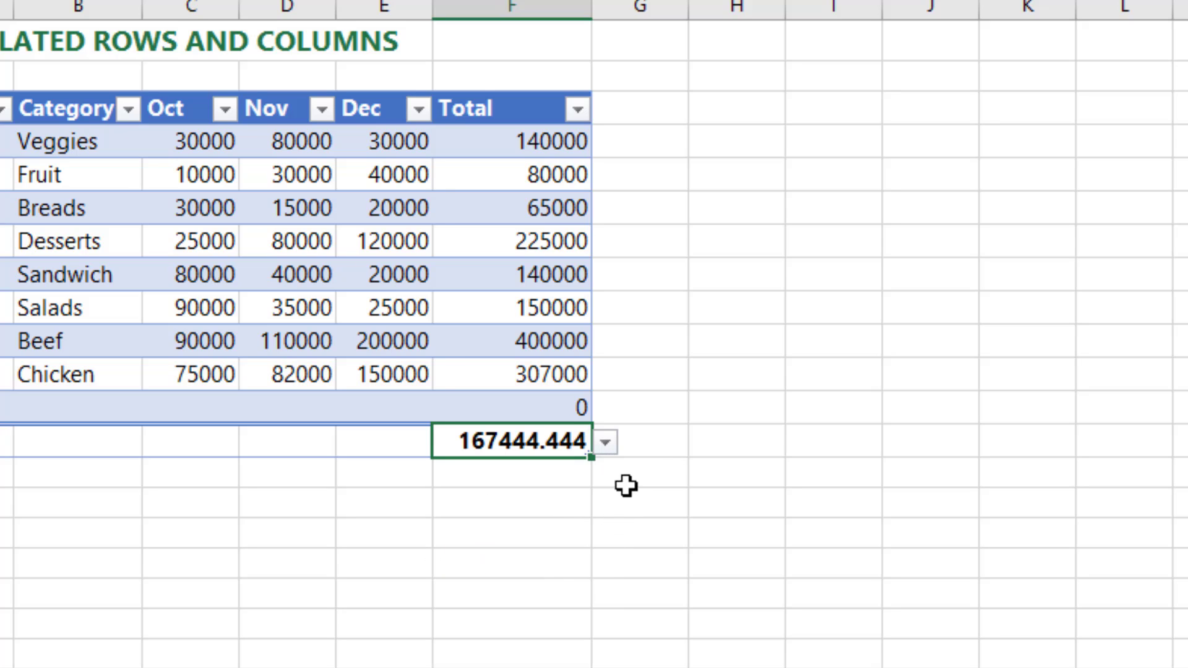
pyautogui.click(606, 444)
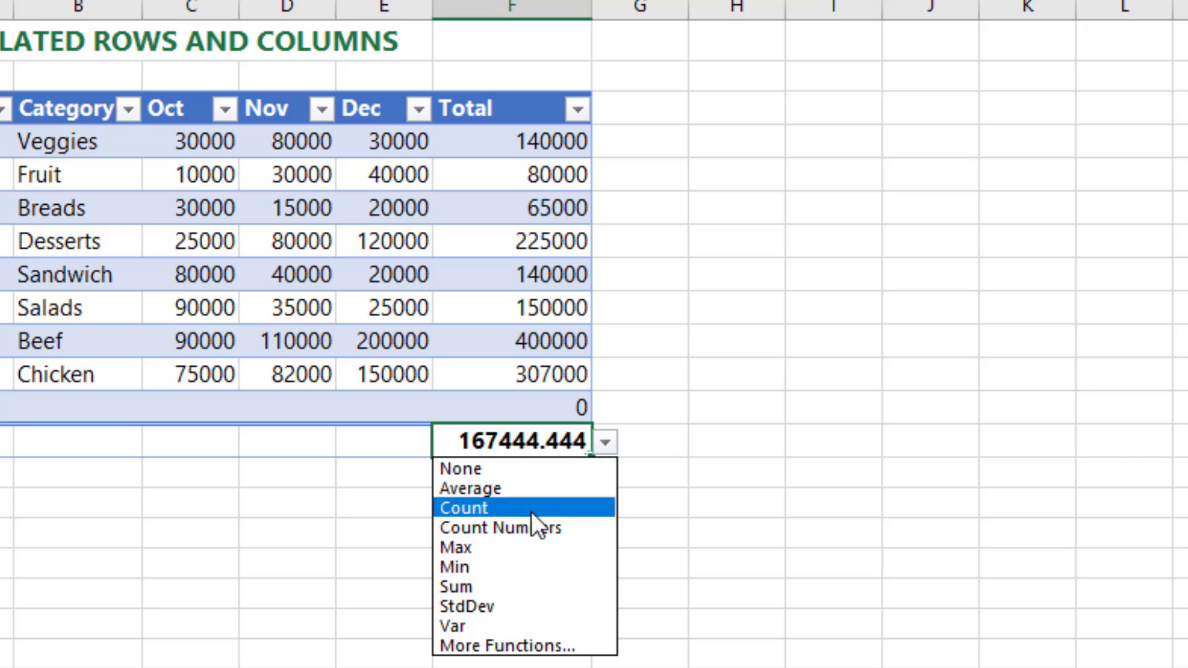
pyautogui.click(511, 527)
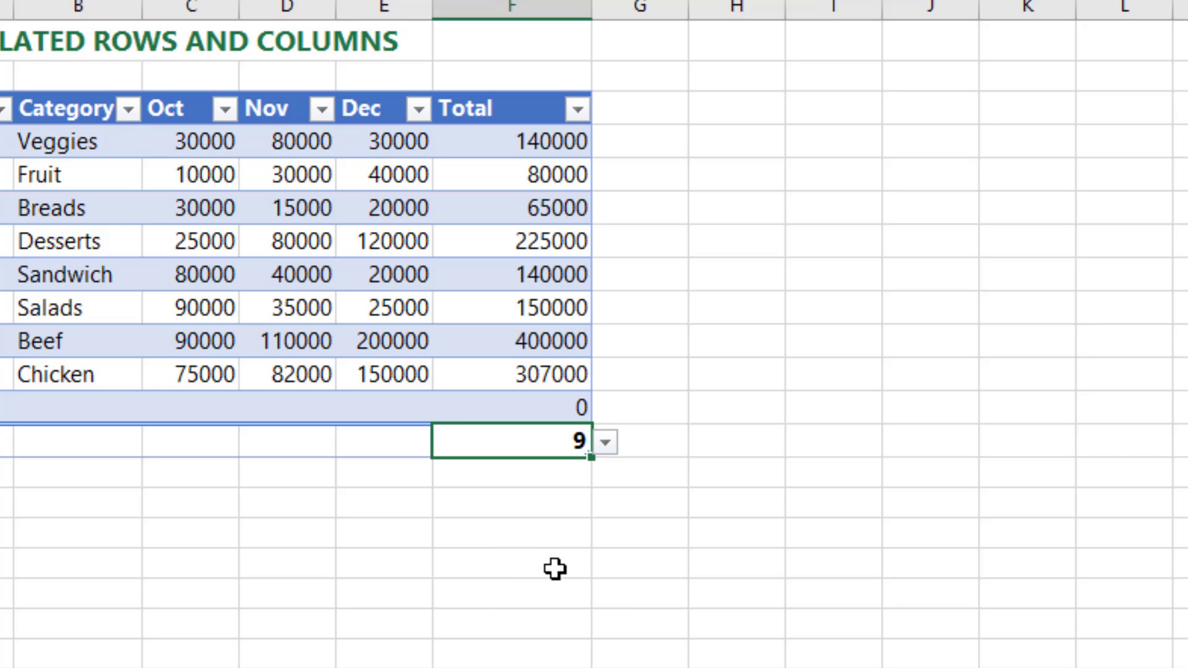
# Step: Set the summary function in total row cell F13 to StdDev
pyautogui.click(605, 443)
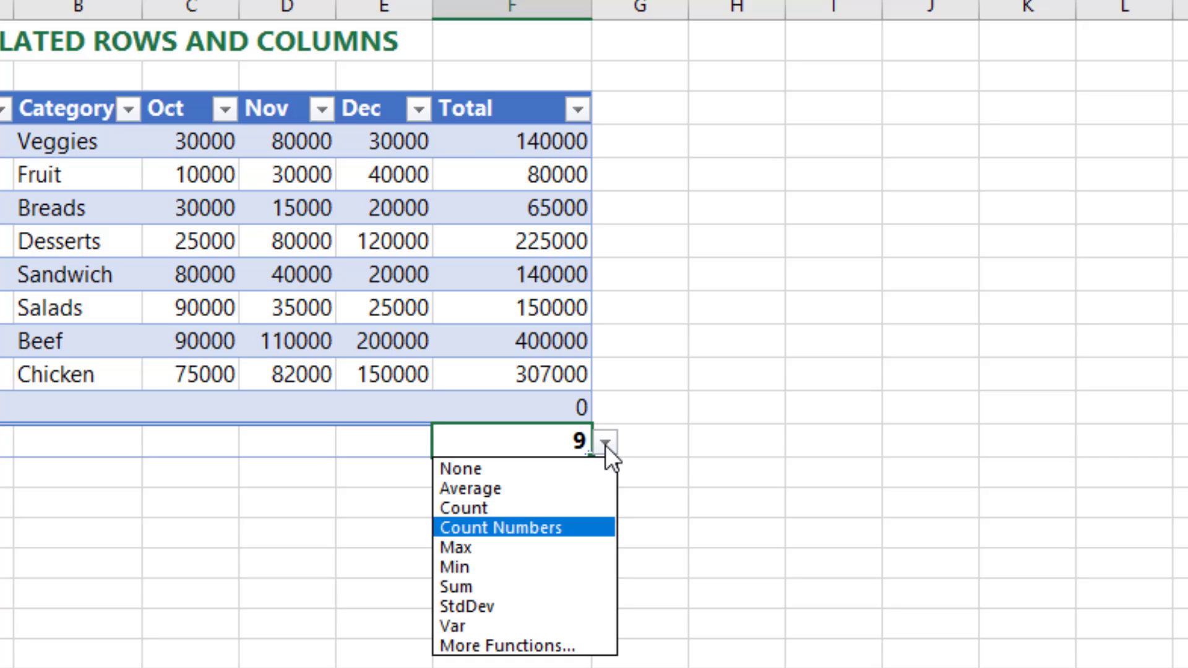
pyautogui.click(478, 606)
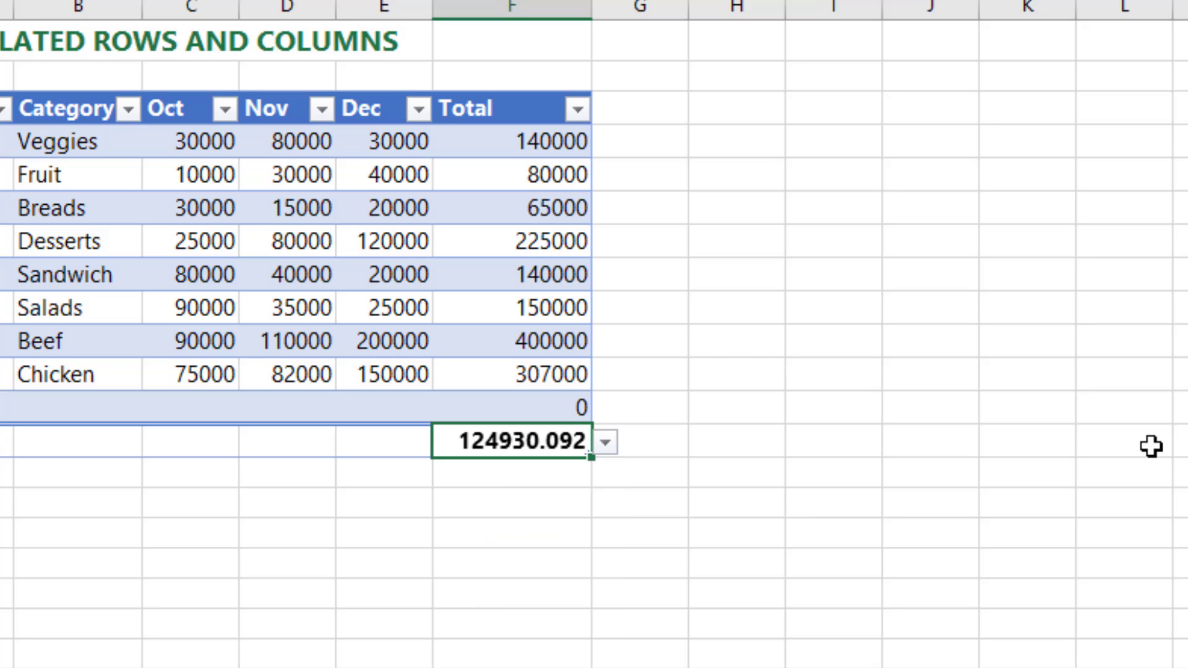
pyautogui.click(606, 443)
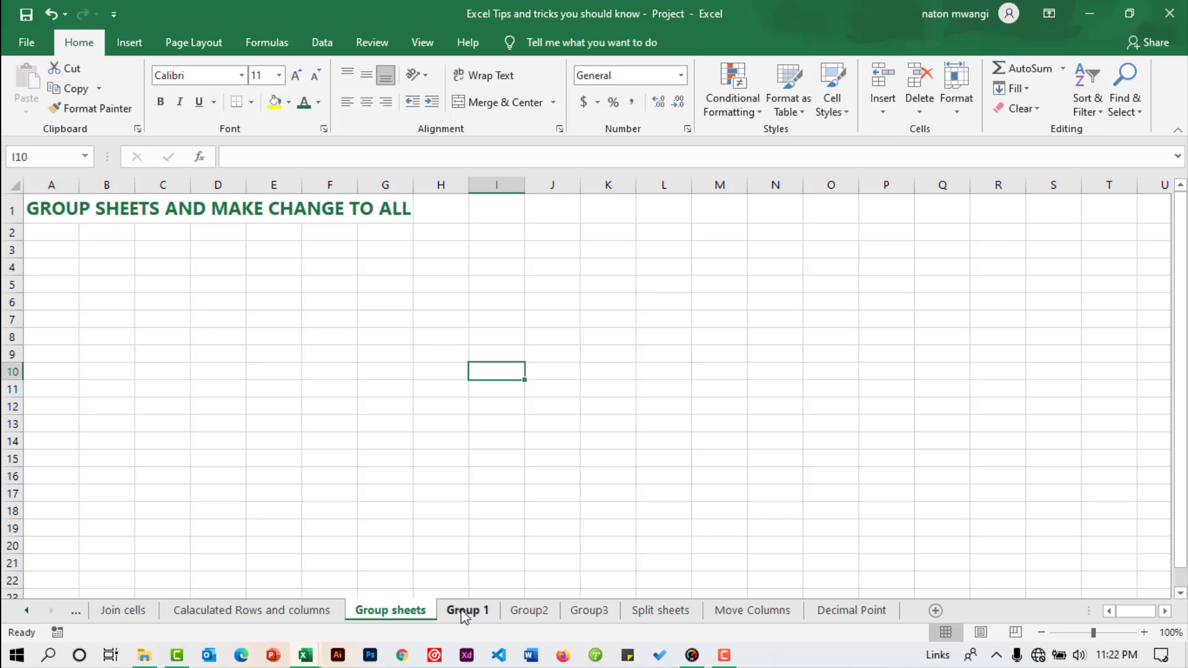
# Step: Compare the data and layout on the Group 1, Group2 and Group3 sheets
pyautogui.click(465, 610)
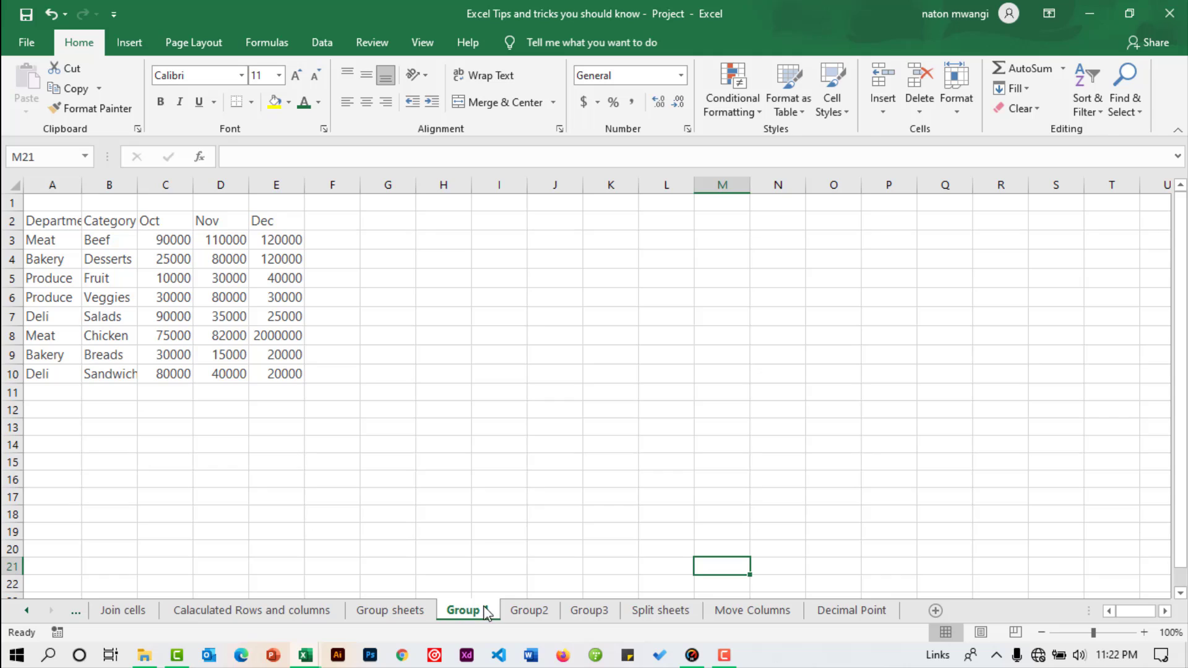
pyautogui.click(517, 611)
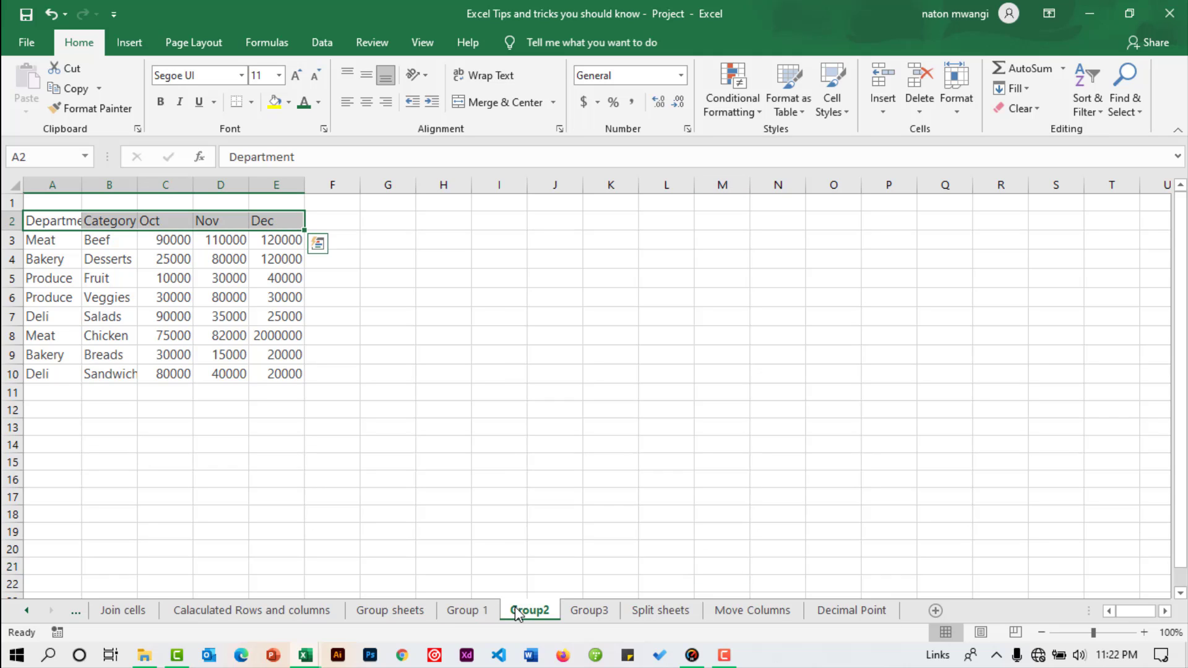
pyautogui.click(574, 612)
pyautogui.click(467, 611)
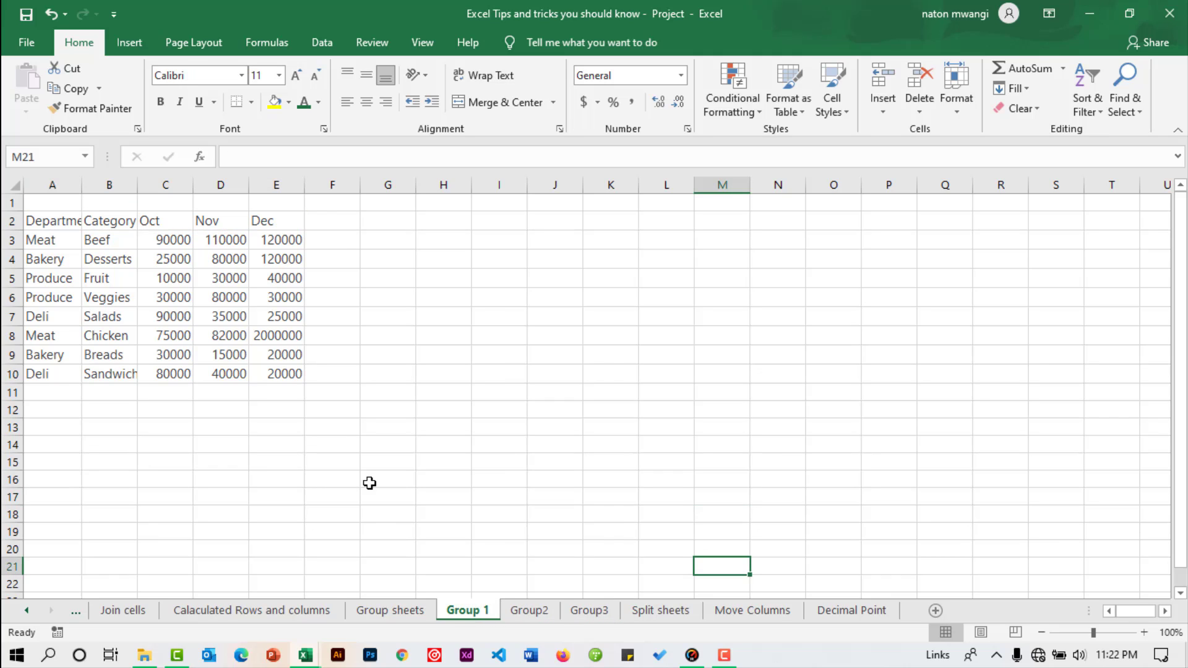
pyautogui.click(524, 611)
pyautogui.click(579, 614)
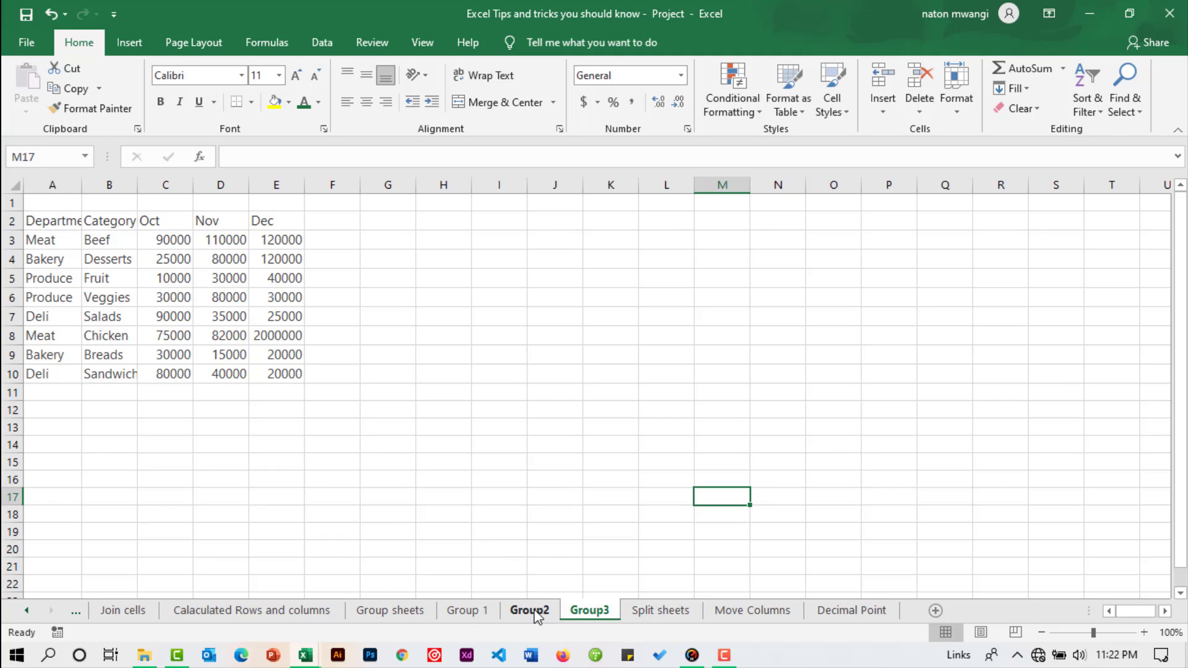
pyautogui.click(534, 613)
pyautogui.click(465, 608)
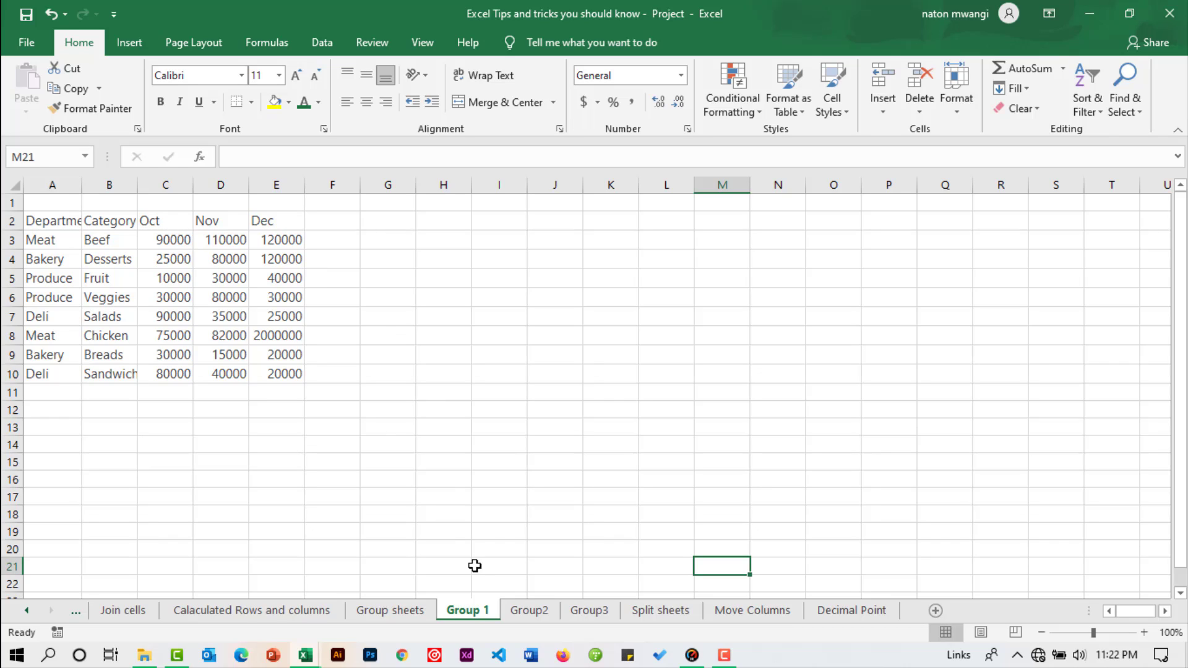
pyautogui.click(540, 613)
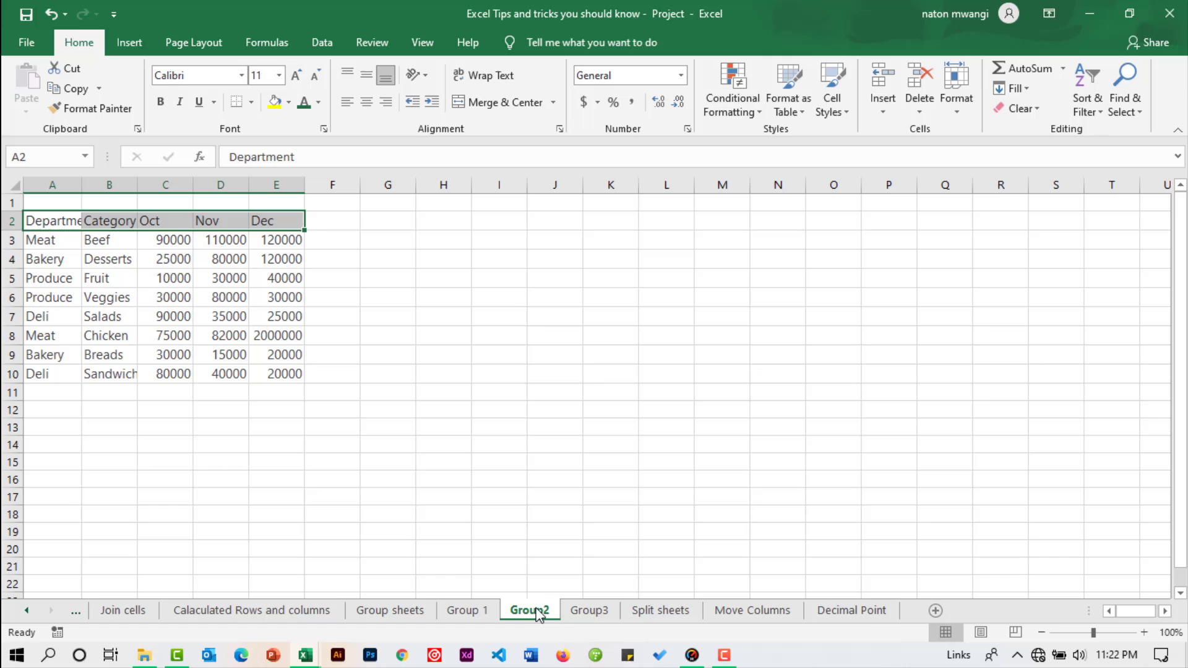
pyautogui.click(467, 614)
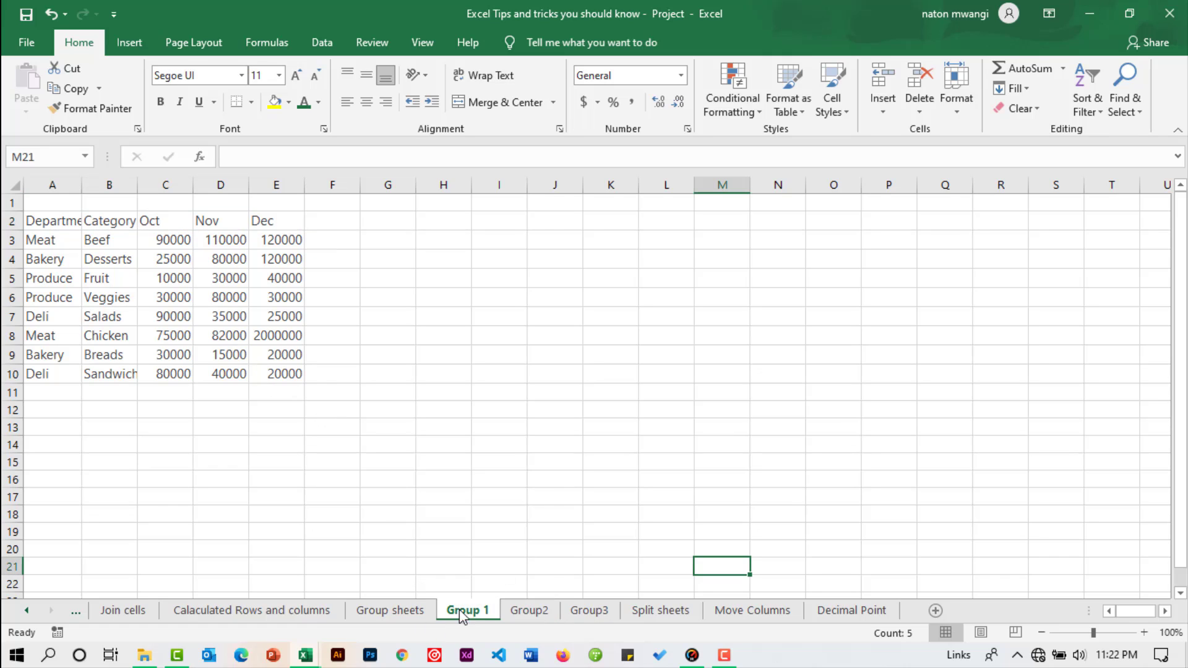
pyautogui.click(530, 613)
pyautogui.click(579, 612)
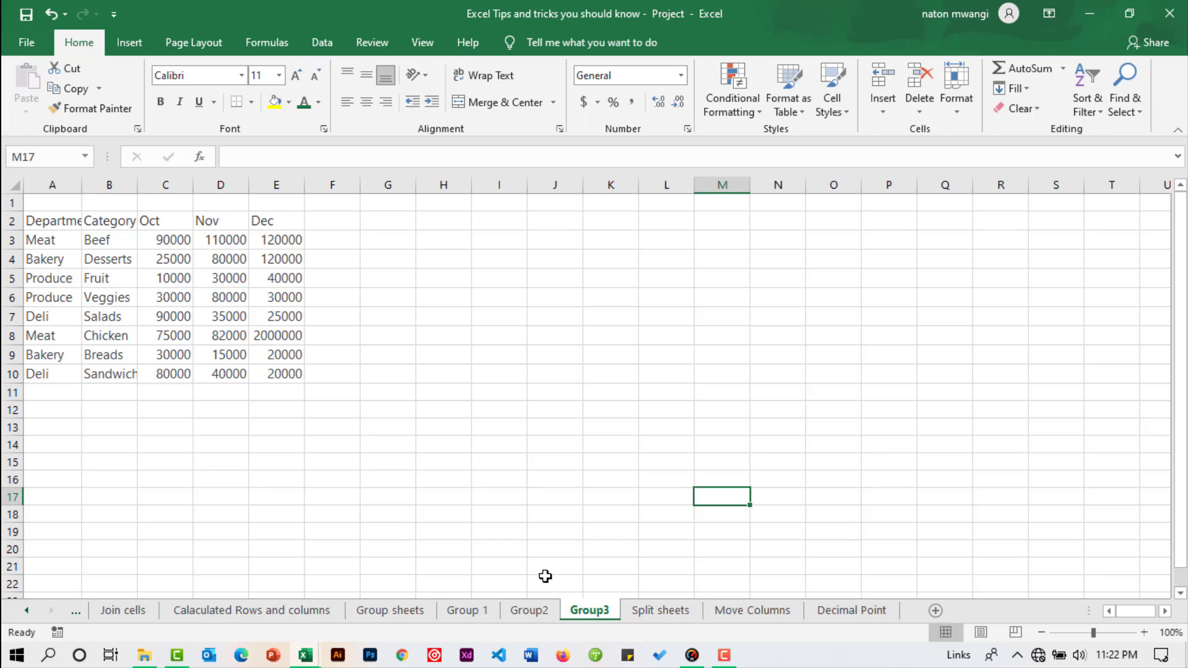
pyautogui.click(432, 430)
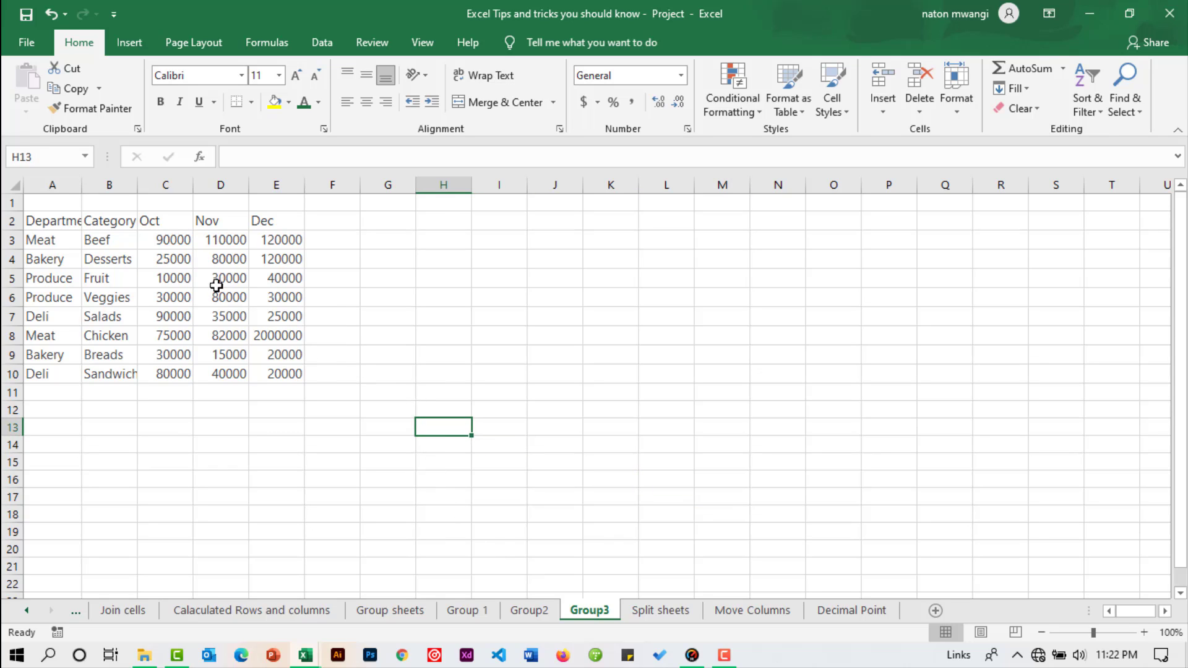
# Step: Group the sheets Group 1 through Group3 and make Group 1 the active sheet of the group
pyautogui.click(468, 614)
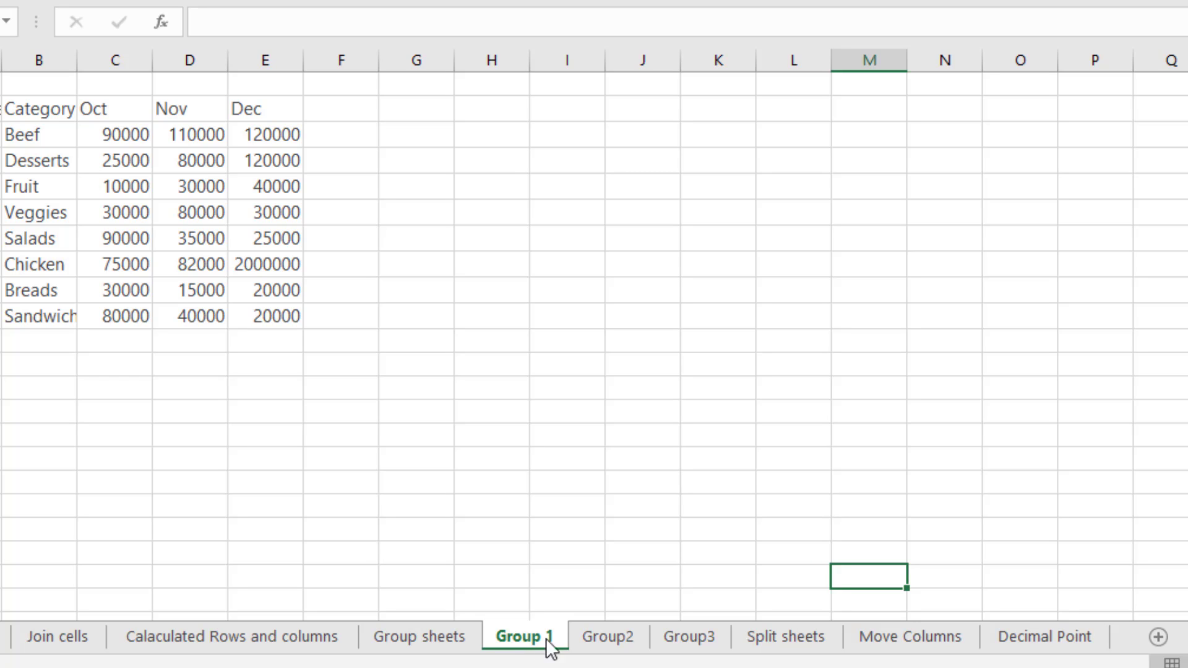
pyautogui.keyDown('shift'); pyautogui.click(693, 641); pyautogui.keyUp('shift')
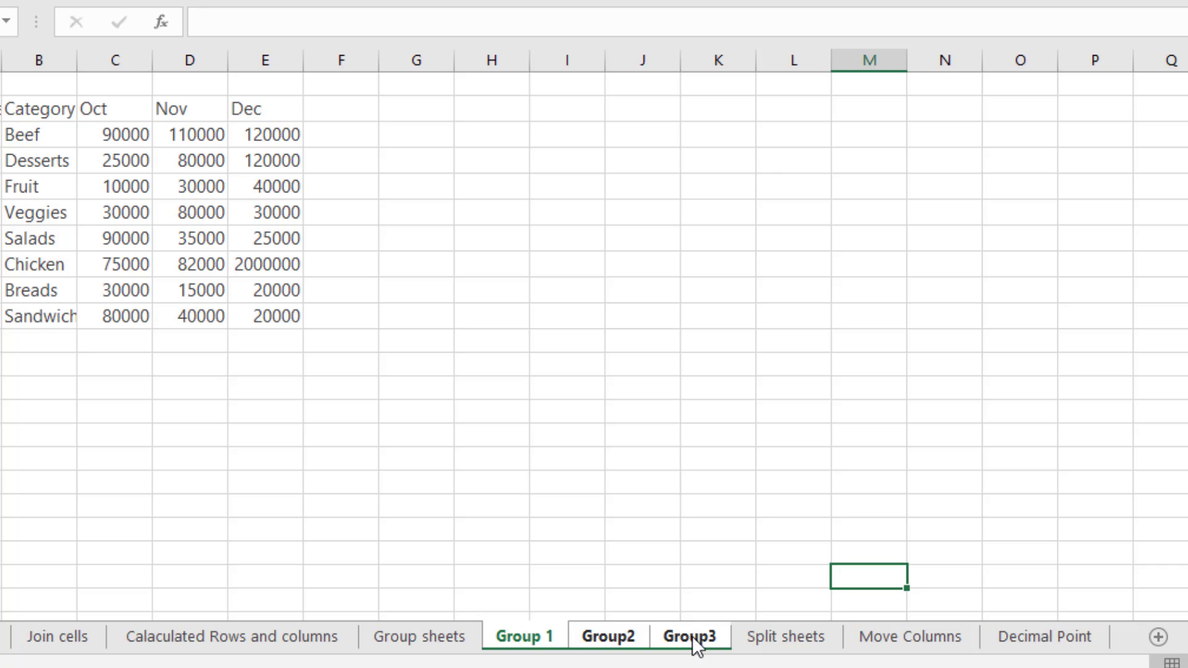
pyautogui.rightClick(691, 636)
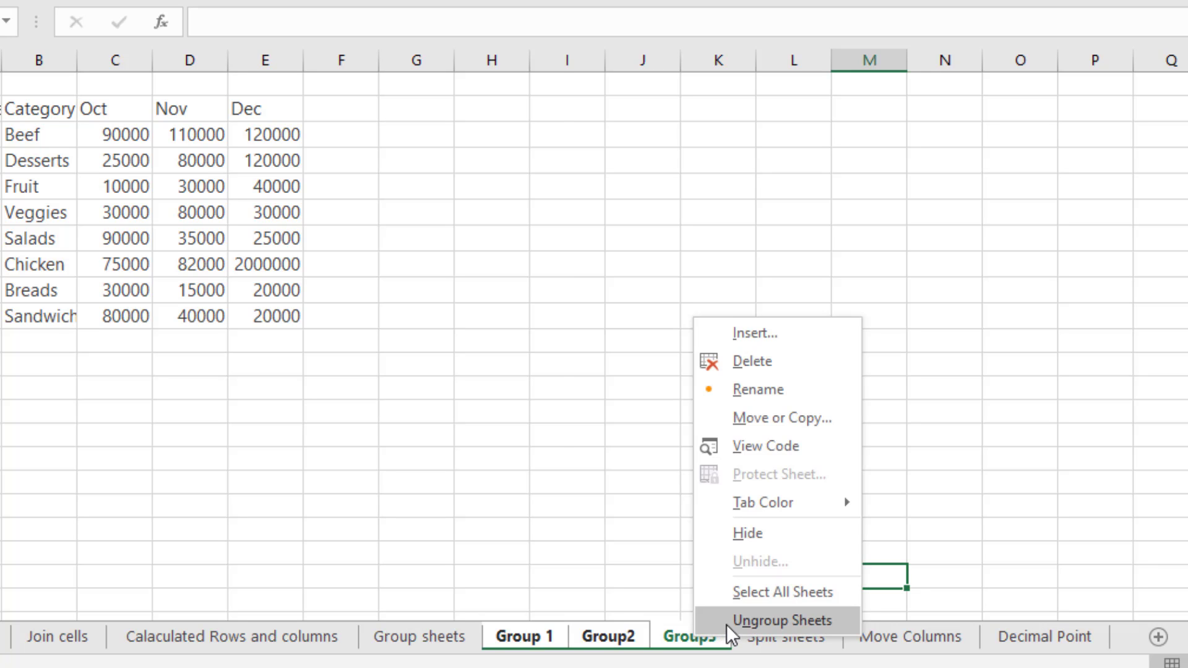
pyautogui.click(541, 566)
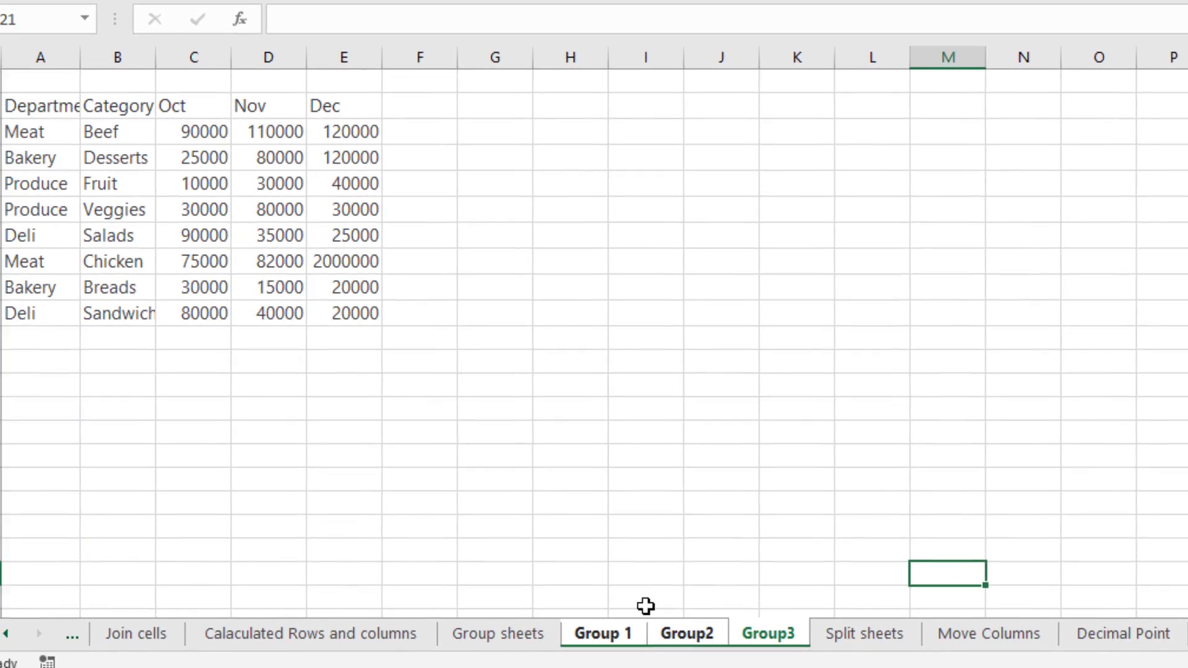
pyautogui.click(640, 637)
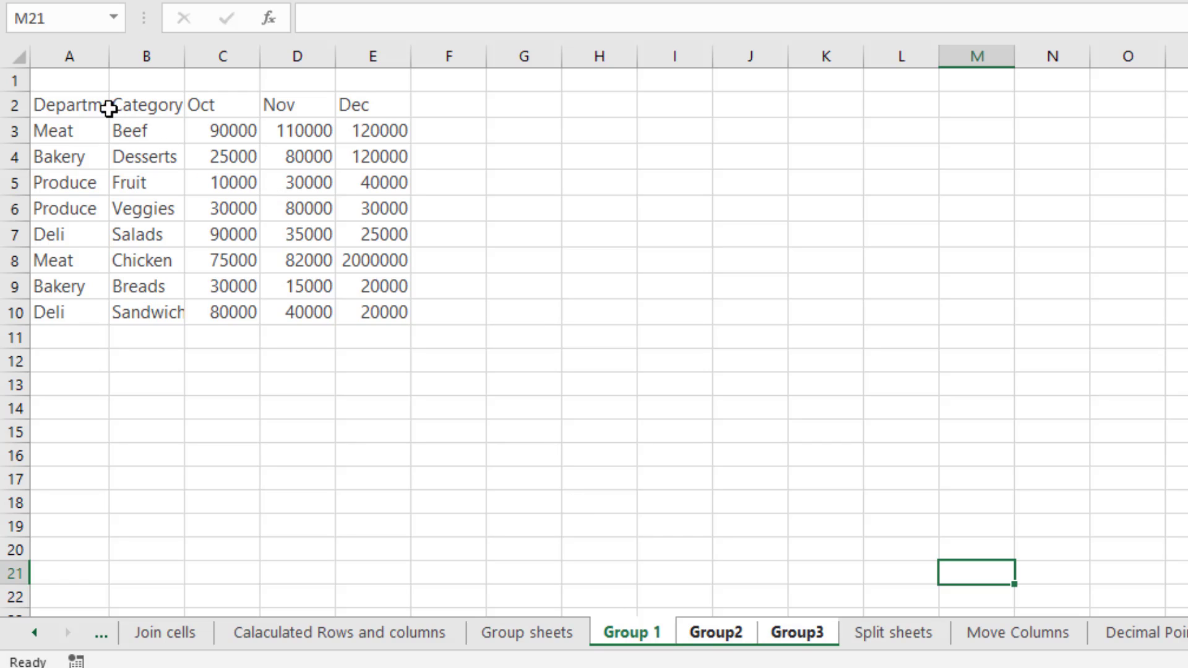
# Step: Bold the header cells A2:E2 across the grouped sheets and widen columns A and B to fit their text
pyautogui.moveTo(76, 106); pyautogui.dragTo(353, 106)
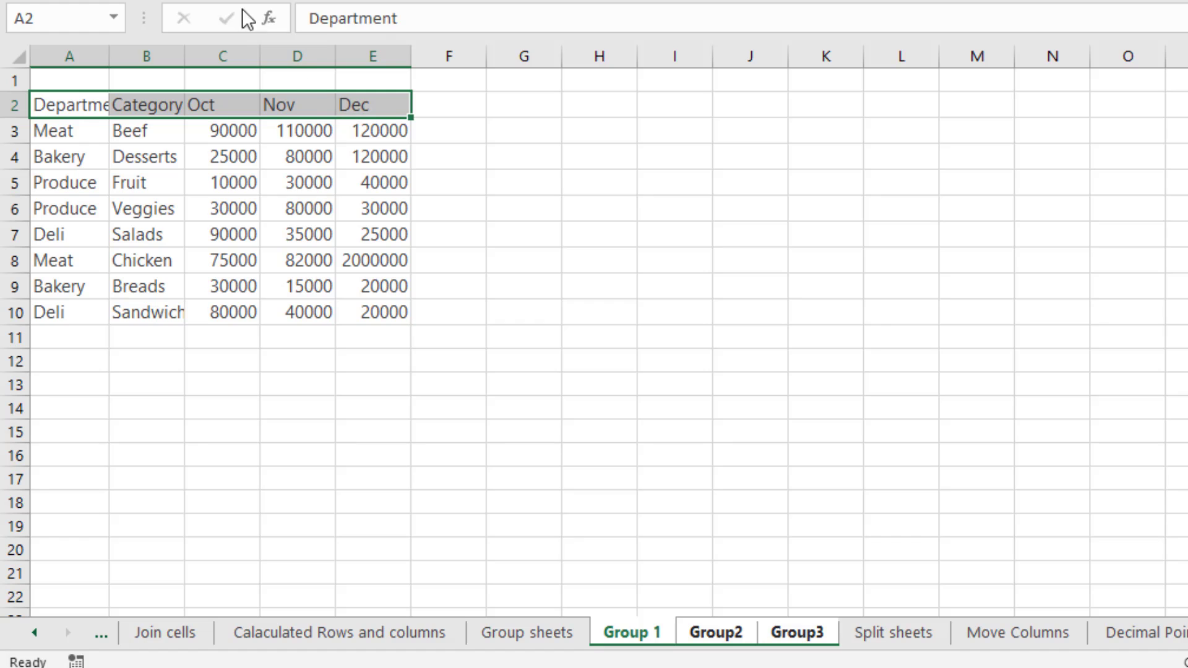
pyautogui.hotkey('ctrl', 'b')
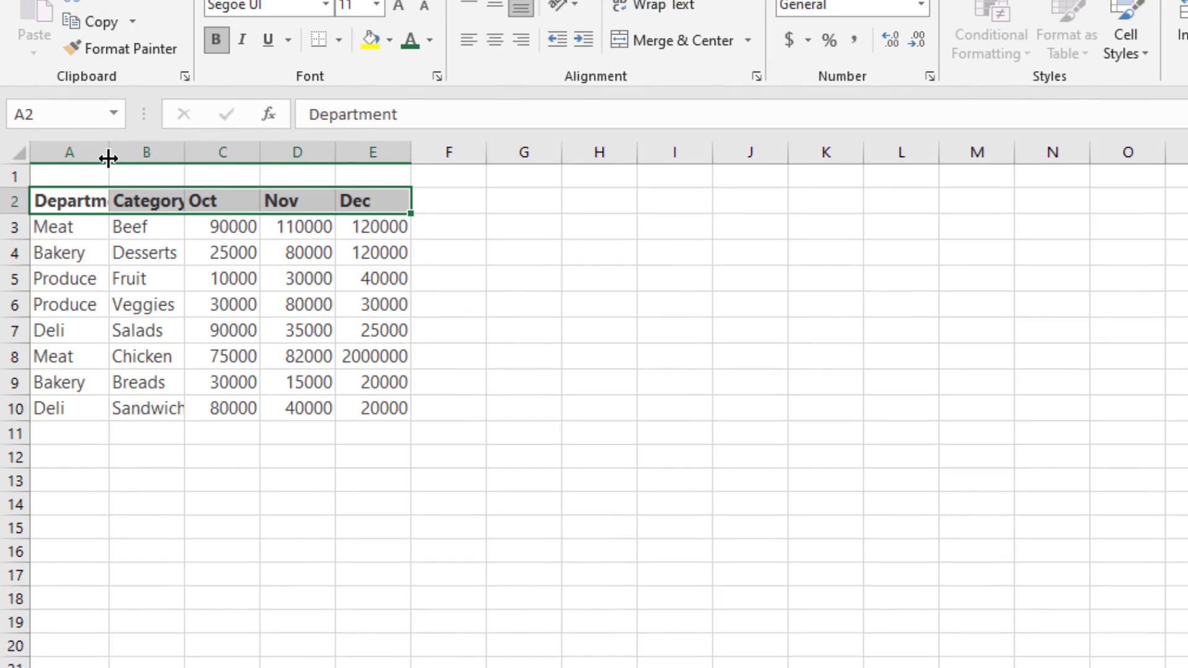
pyautogui.moveTo(109, 61); pyautogui.dragTo(115, 65)
pyautogui.moveTo(122, 172); pyautogui.dragTo(145, 176)
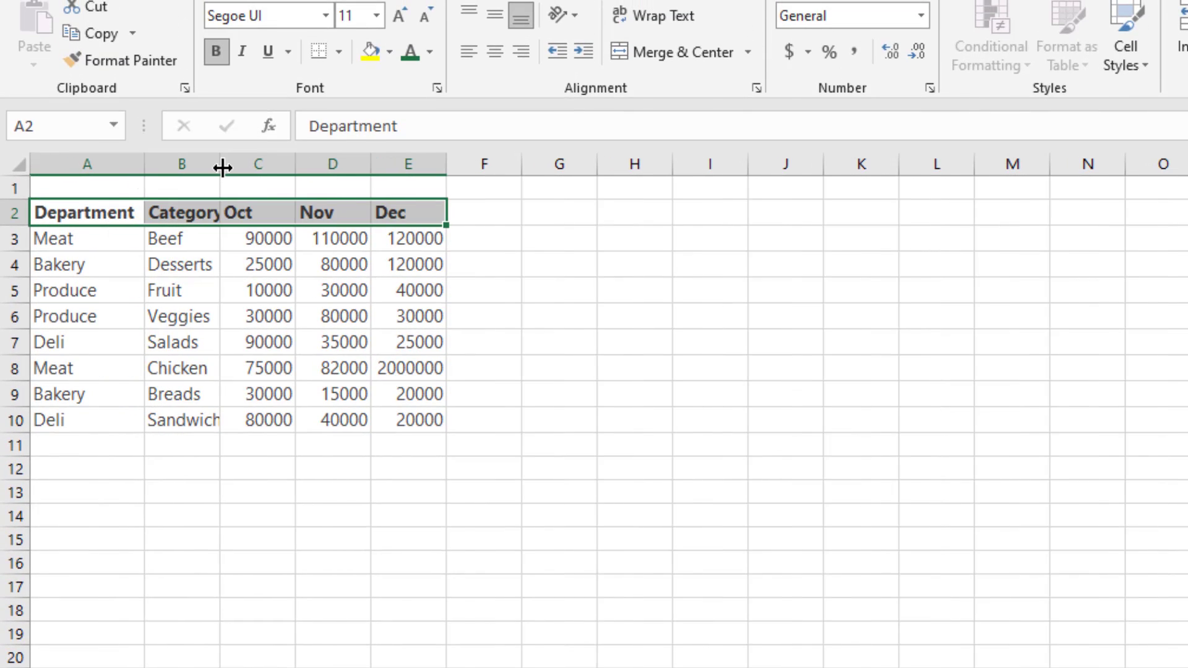
pyautogui.moveTo(221, 167); pyautogui.dragTo(245, 168)
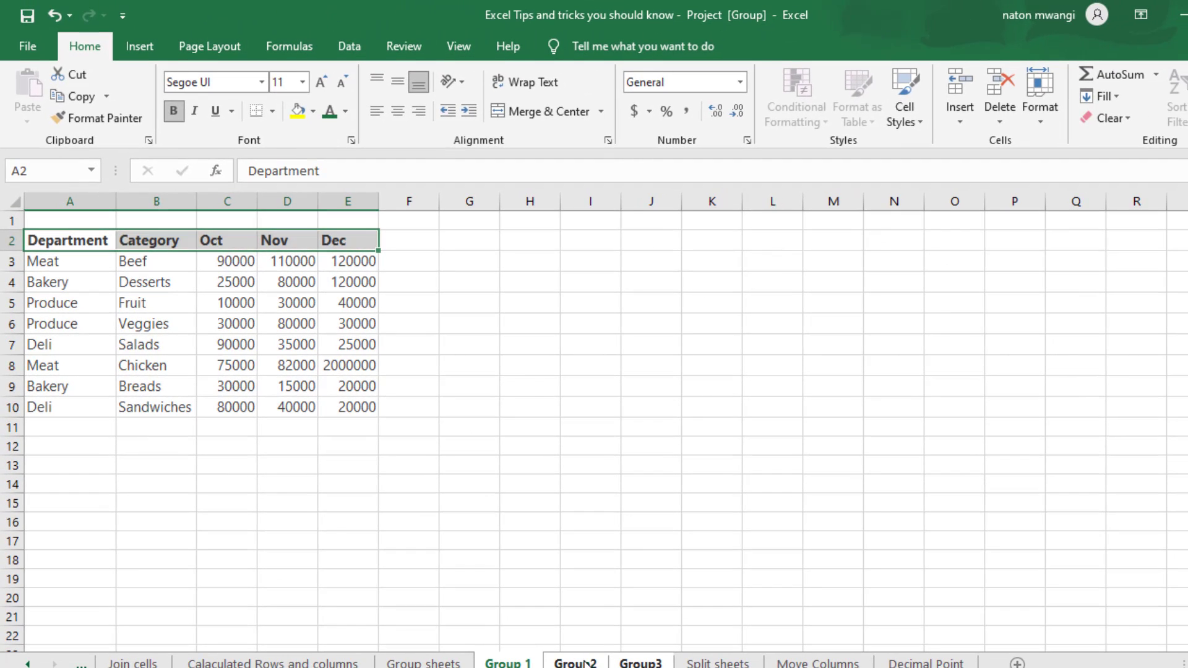
# Step: Check the header formatting and column widths on the Group2 and Group3 sheets
pyautogui.click(585, 663)
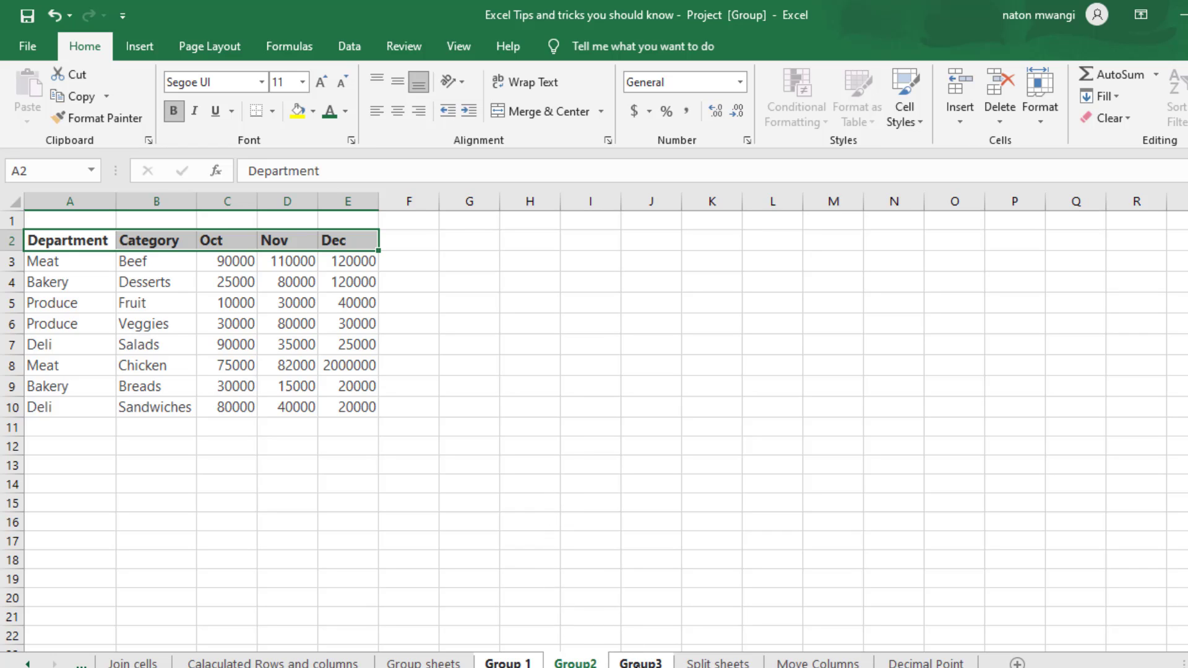
pyautogui.click(640, 663)
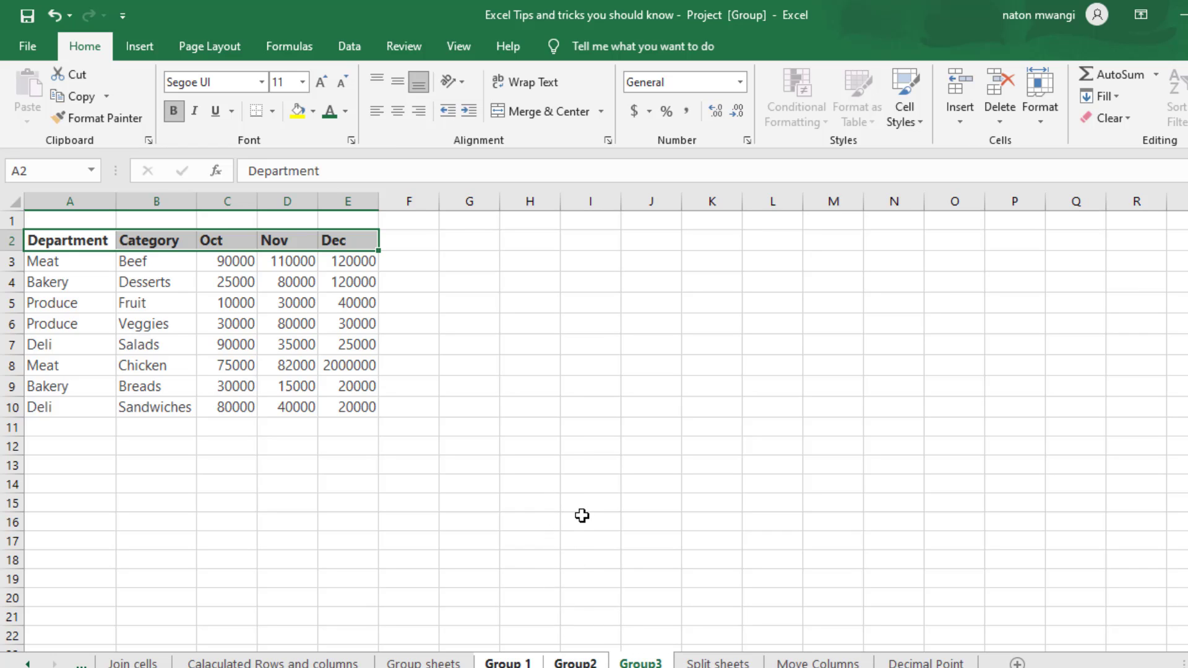
pyautogui.click(468, 310)
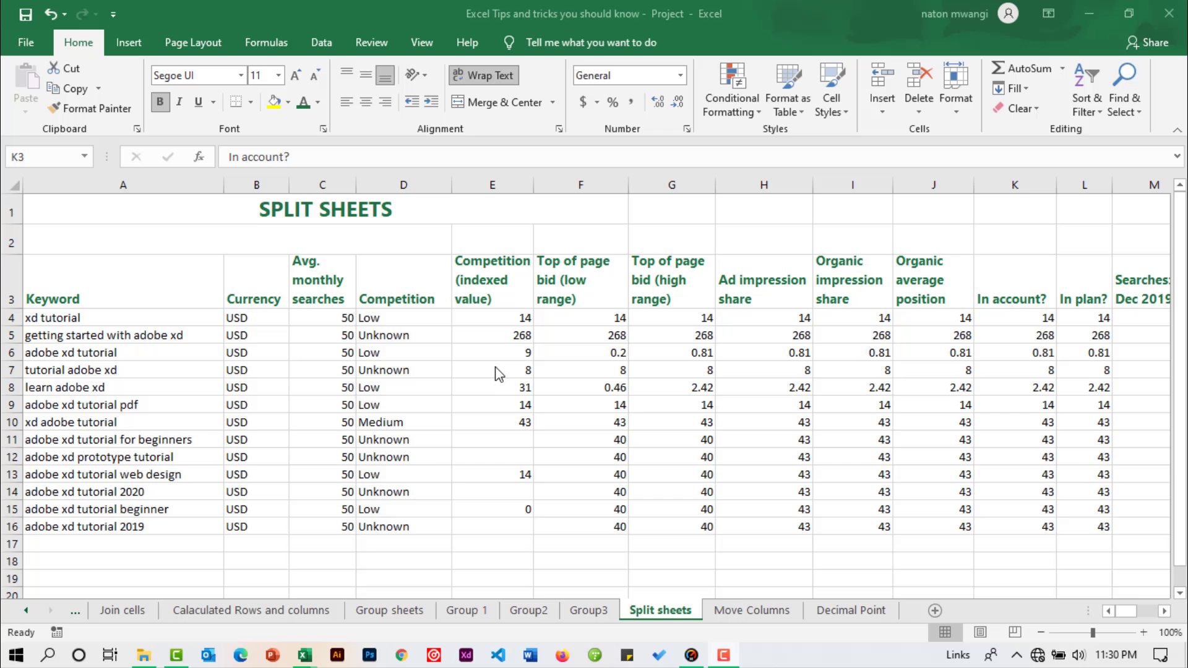
# Step: Split the Split sheets worksheet into separately scrolling panes at cell K3
pyautogui.scroll(-2, 499, 371)
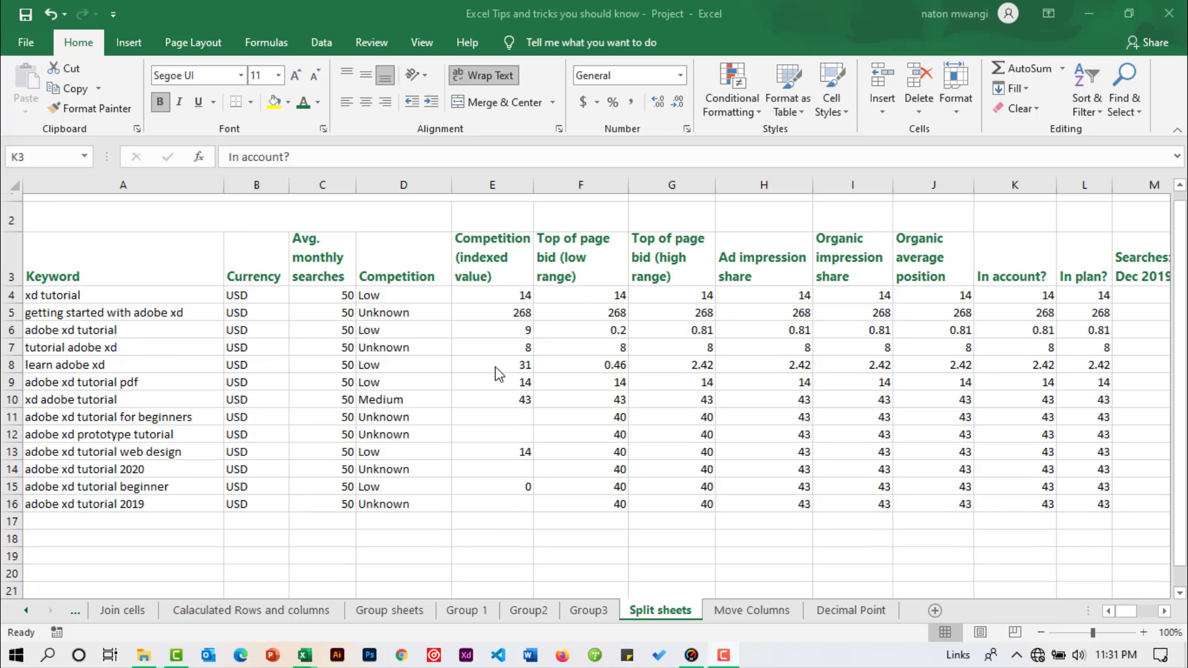
pyautogui.scroll(2, 499, 371)
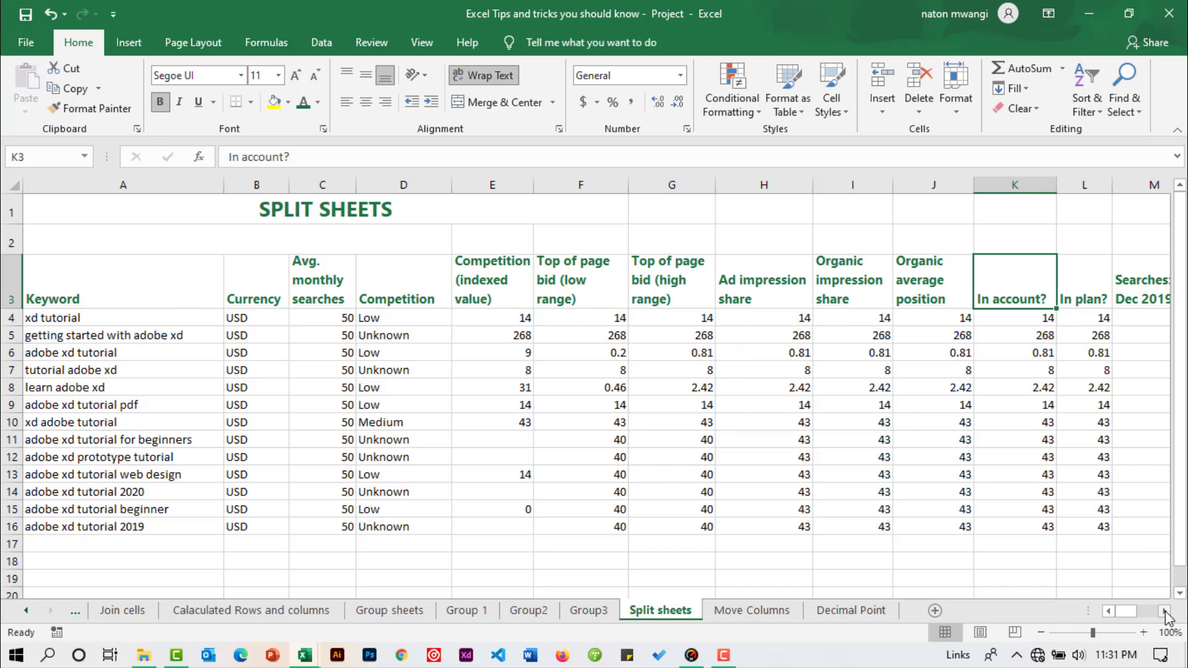
pyautogui.hscroll(14, 1166, 617)
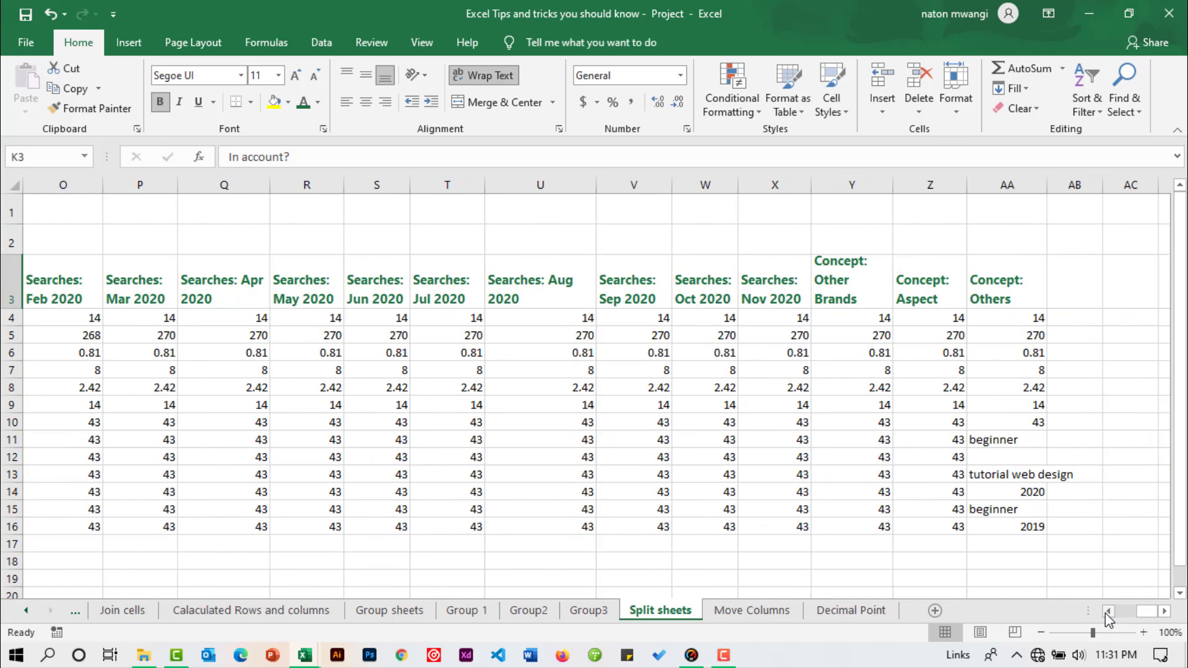
pyautogui.hscroll(-14, 1107, 617)
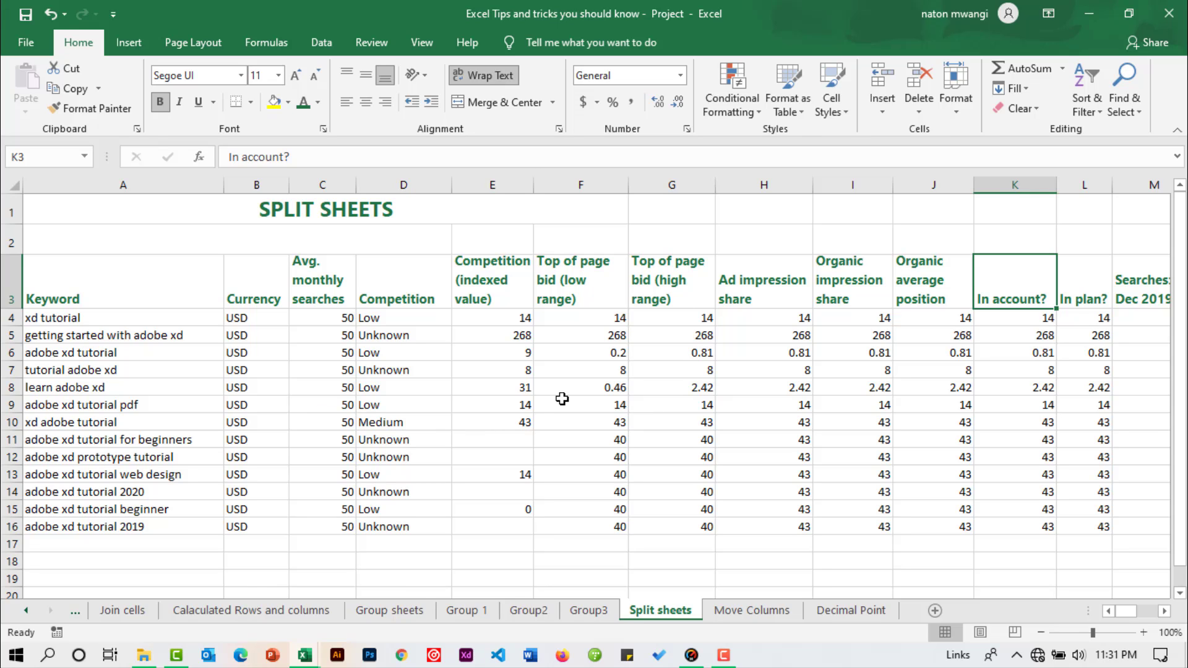
pyautogui.click(323, 44)
pyautogui.click(422, 44)
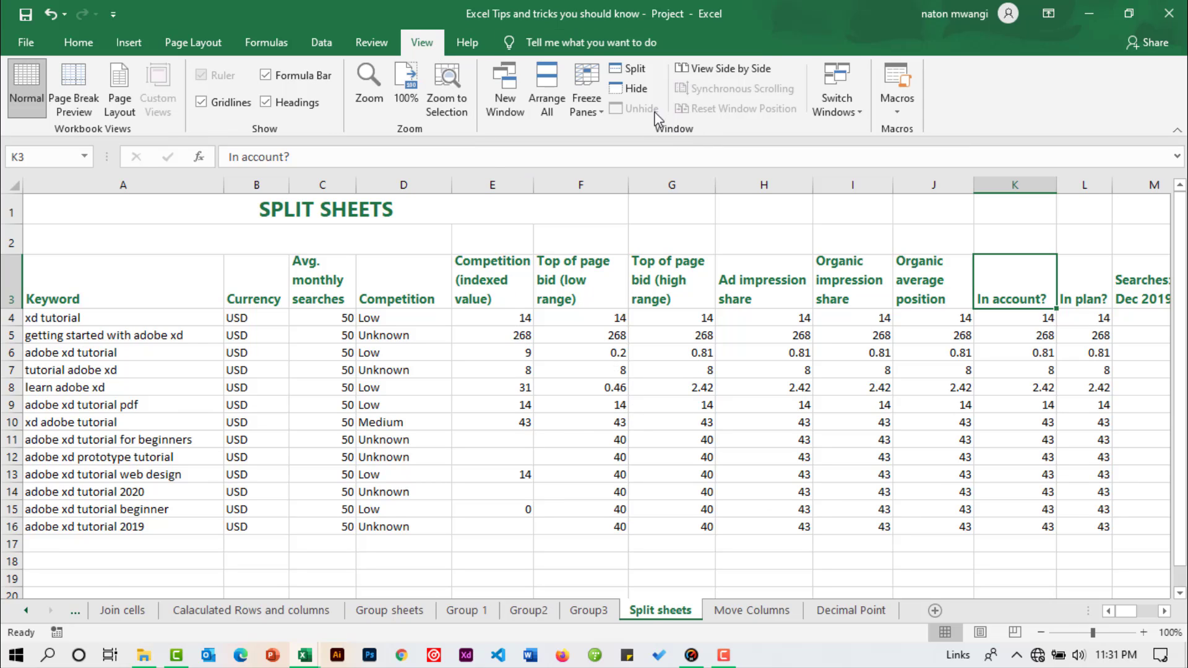
pyautogui.click(634, 71)
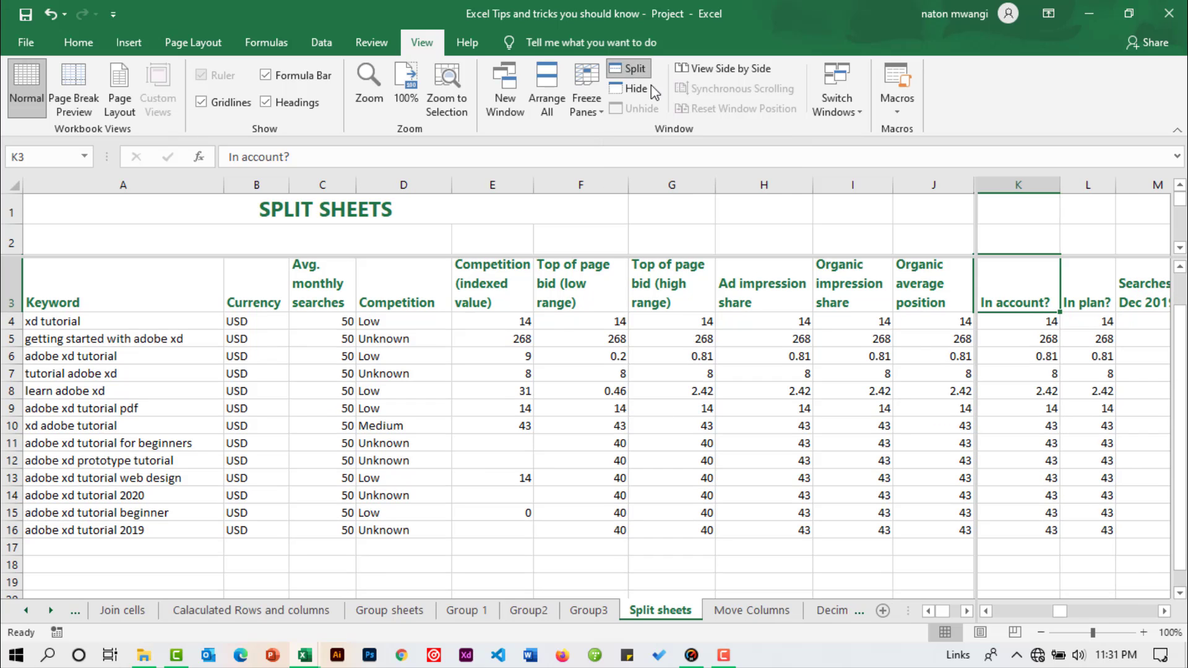
# Step: Remove the horizontal split line above row 3 and move the vertical split line to the edge after column F
pyautogui.click(1163, 612)
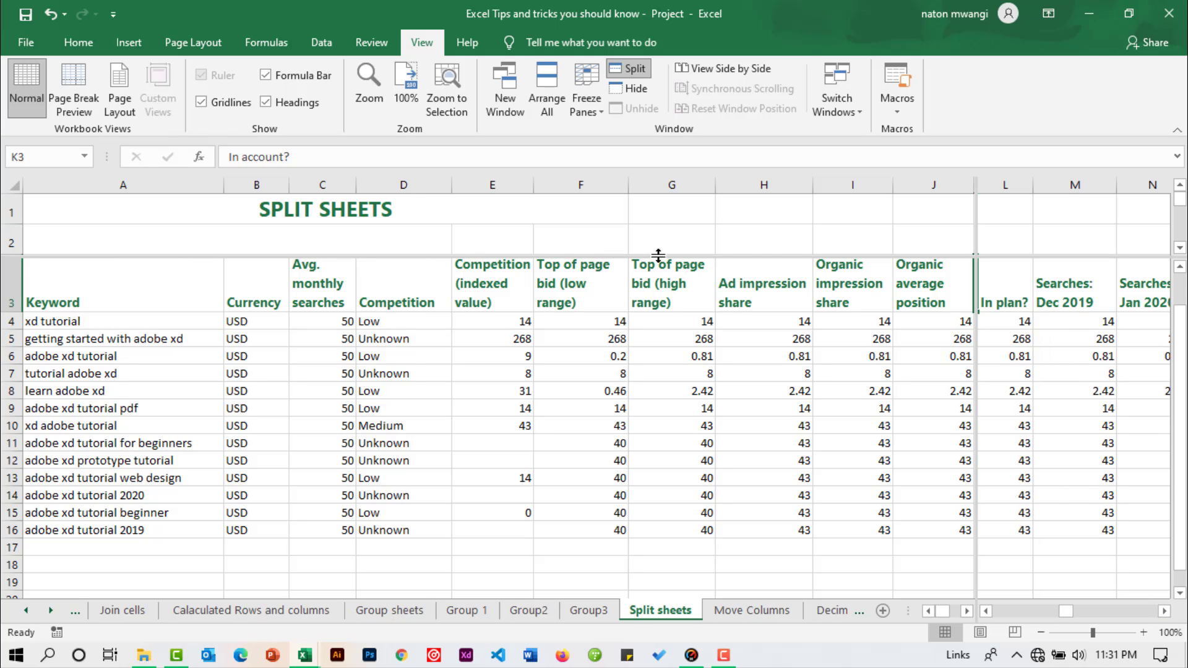
pyautogui.moveTo(984, 278); pyautogui.dragTo(982, 317)
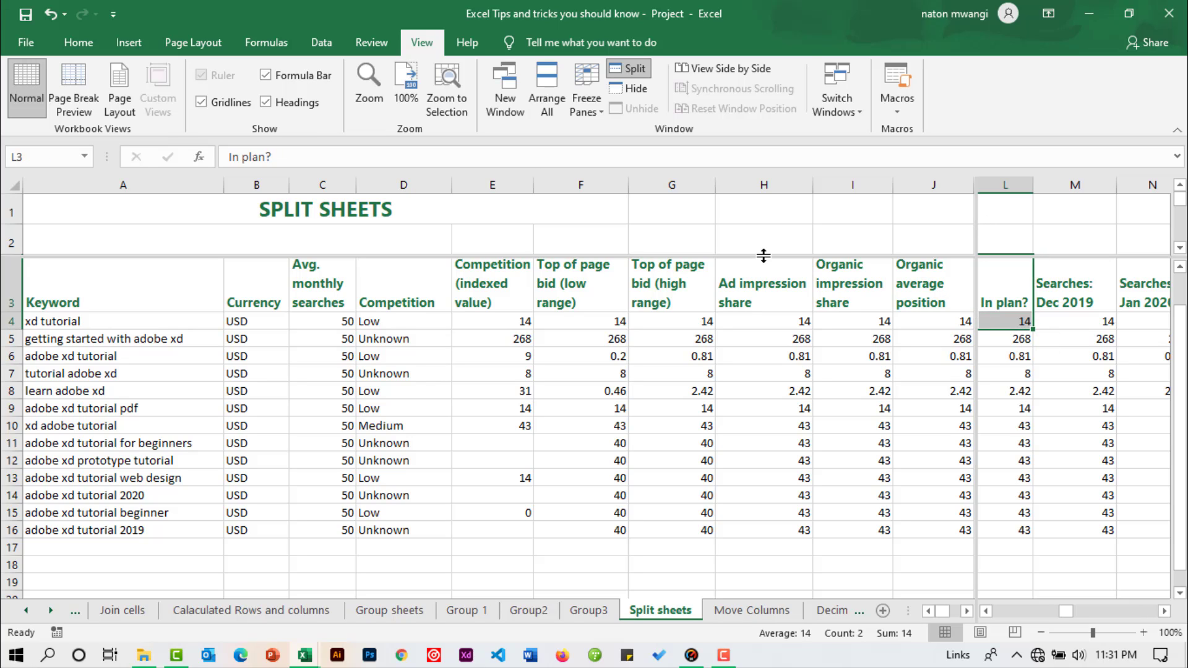
pyautogui.moveTo(762, 256); pyautogui.dragTo(758, 170)
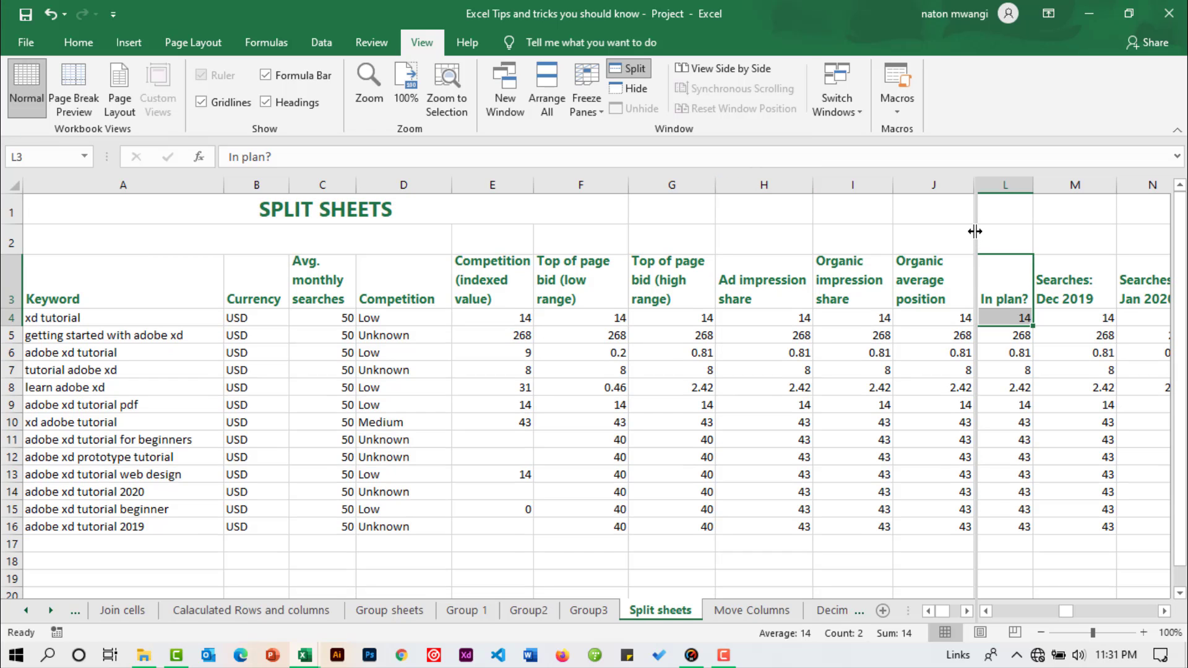
pyautogui.moveTo(974, 232); pyautogui.dragTo(626, 235)
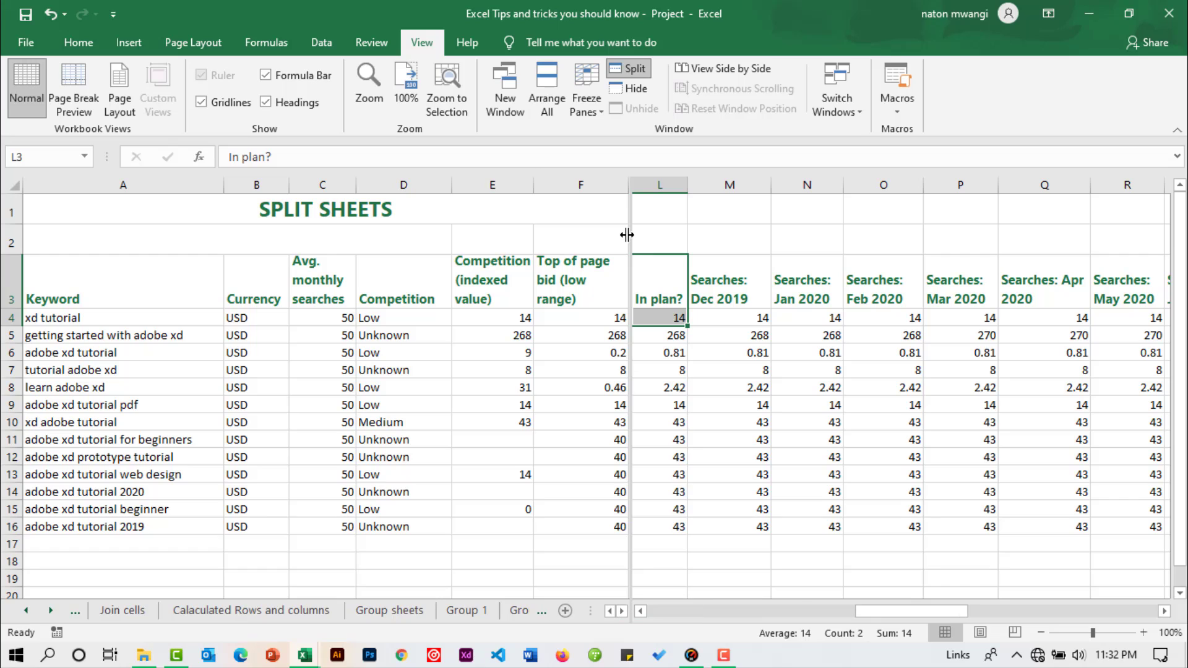
pyautogui.click(542, 615)
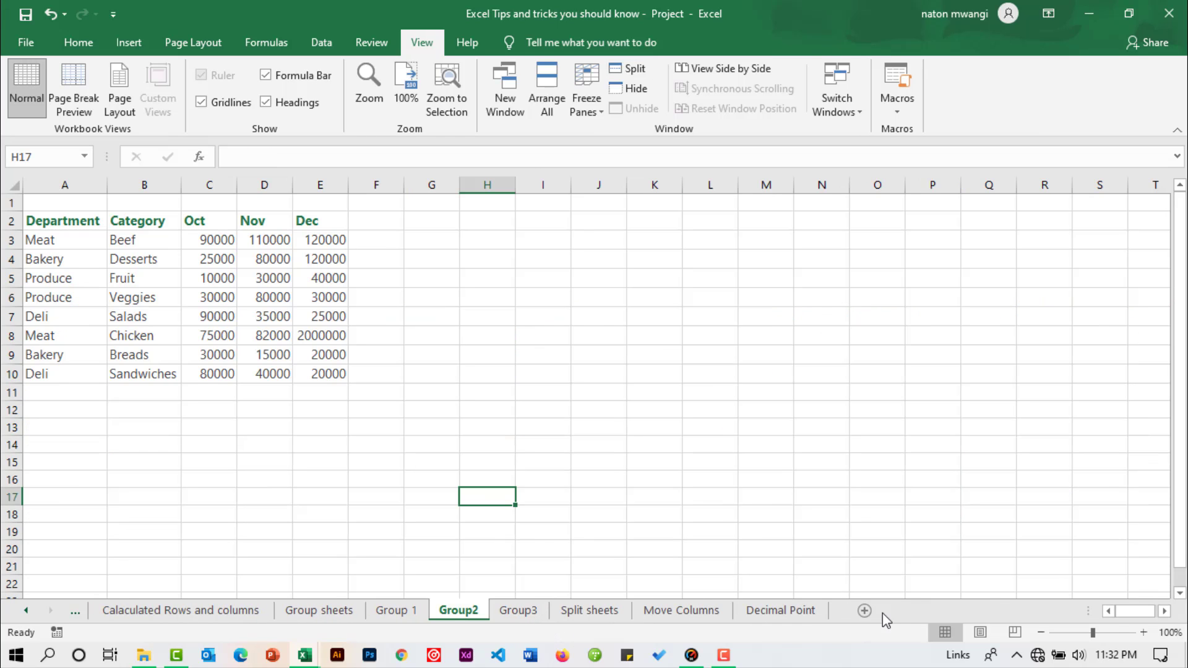
# Step: Return to the Split sheets worksheet and scroll the pane beside column E to view the monthly search and concept columns
pyautogui.click(612, 606)
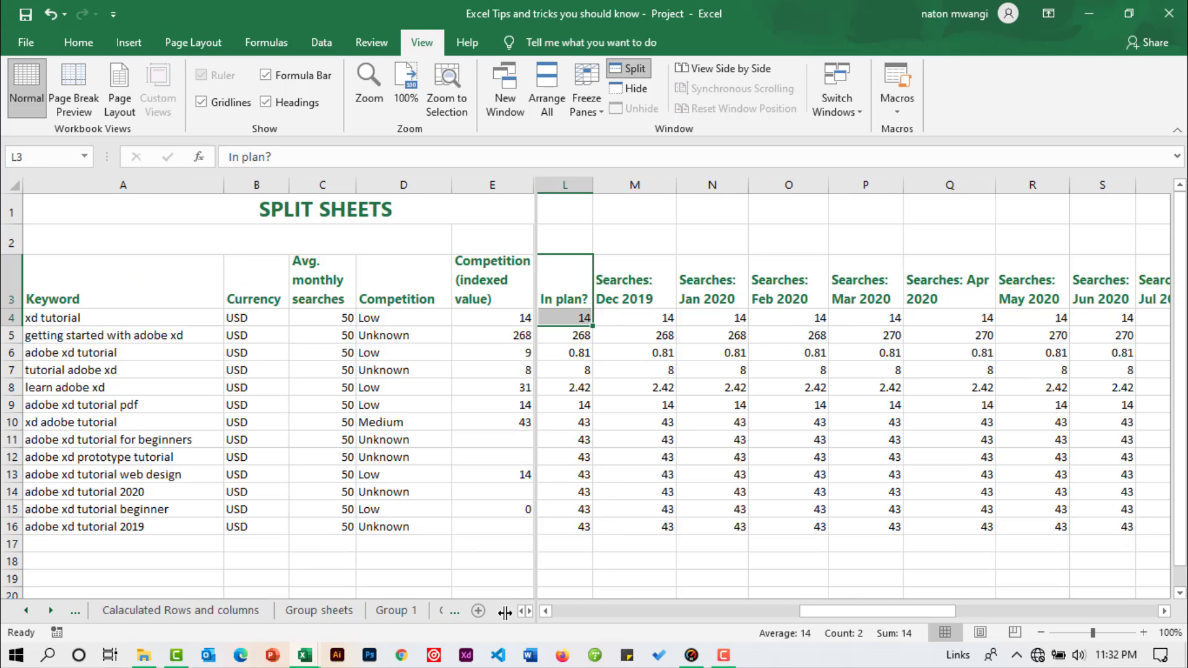
pyautogui.moveTo(314, 588); pyautogui.dragTo(291, 591)
pyautogui.moveTo(363, 613); pyautogui.dragTo(337, 611)
pyautogui.hscroll(3, 822, 467)
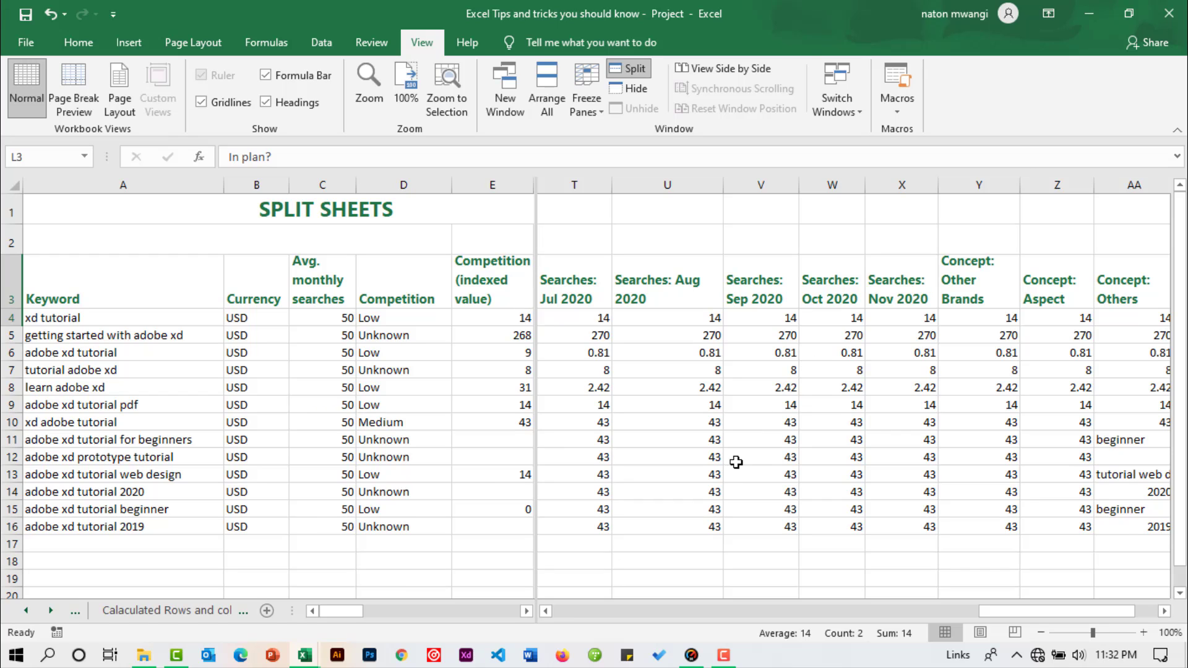
pyautogui.moveTo(1025, 615); pyautogui.dragTo(1081, 615)
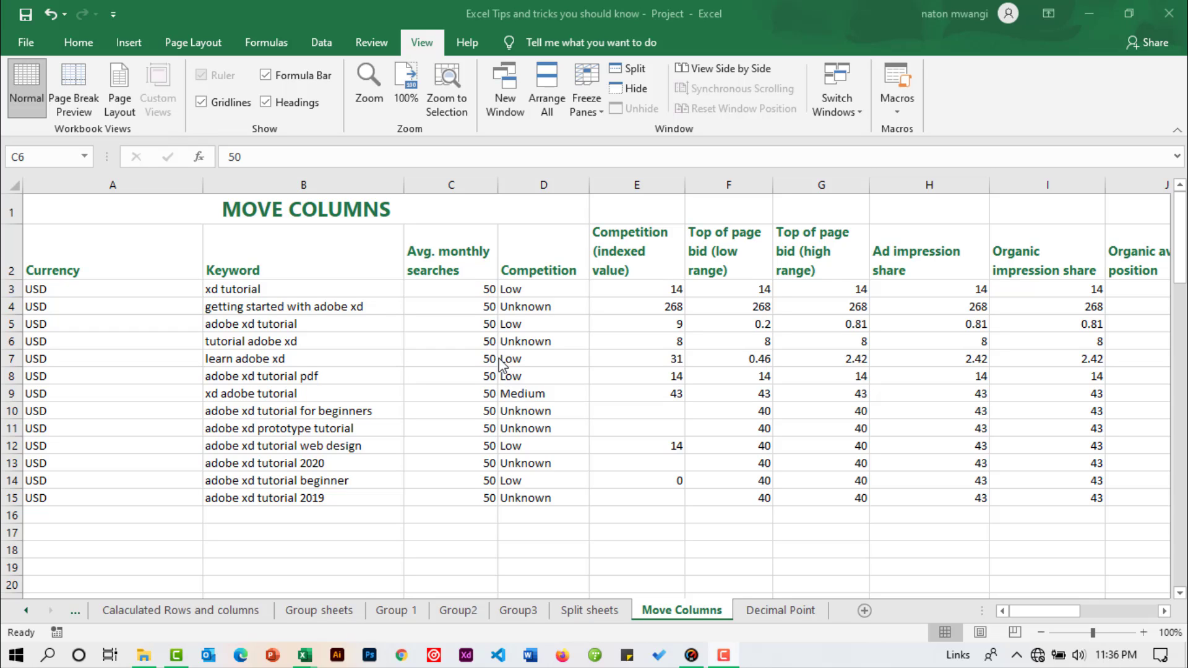
pyautogui.click(528, 355)
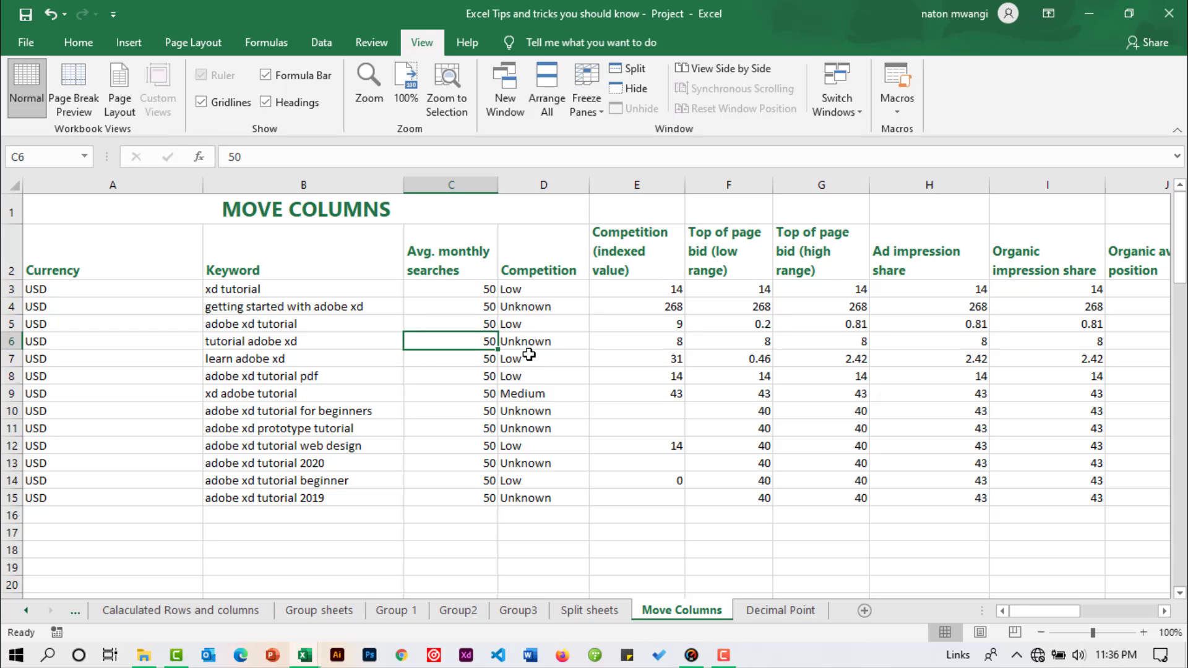
pyautogui.click(254, 273)
pyautogui.click(110, 265)
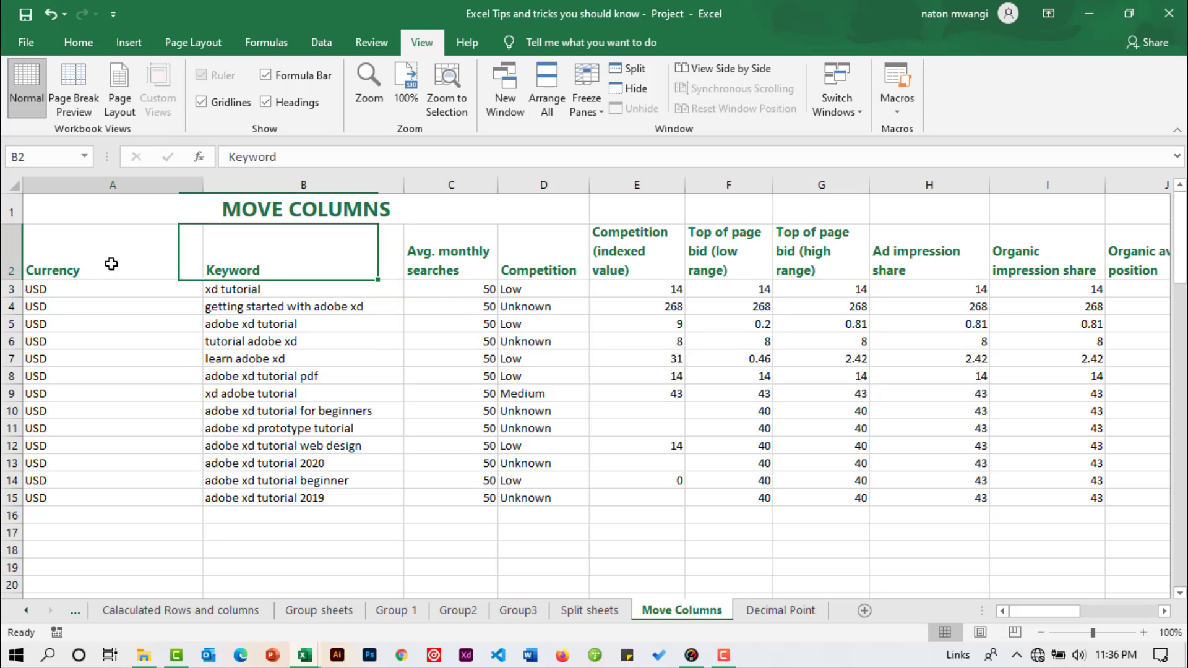
pyautogui.click(247, 270)
pyautogui.click(411, 271)
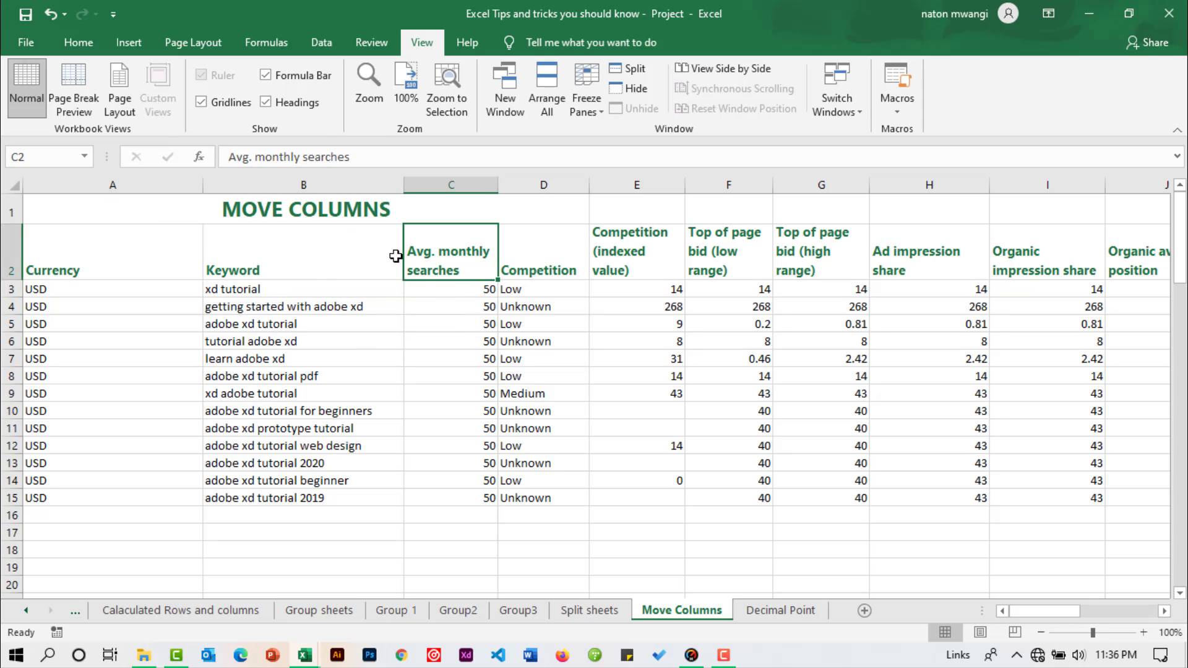
# Step: Move the Keyword column data B2:B15 in front of the Currency column, inserting it at A2:A15 without overwriting
pyautogui.moveTo(233, 270); pyautogui.dragTo(235, 501)
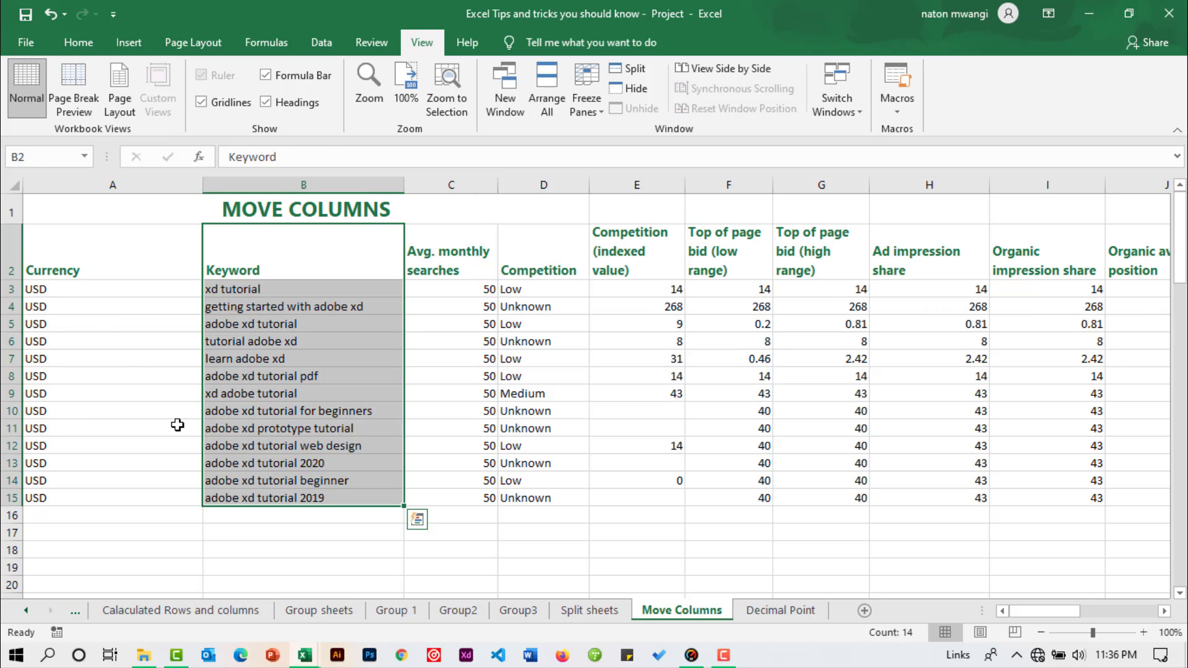
pyautogui.click(443, 344)
pyautogui.moveTo(244, 252); pyautogui.dragTo(239, 500)
pyautogui.moveTo(403, 239)
pyautogui.mouseDown()
pyautogui.moveTo(146, 247)
pyautogui.moveTo(675, 247)
pyautogui.moveTo(613, 272)
pyautogui.moveTo(530, 271)
pyautogui.moveTo(503, 254)
pyautogui.moveTo(548, 272)
pyautogui.moveTo(646, 273)
pyautogui.moveTo(658, 294)
pyautogui.moveTo(544, 292)
pyautogui.moveTo(510, 259)
pyautogui.moveTo(635, 270)
pyautogui.moveTo(688, 517)
pyautogui.moveTo(686, 289)
pyautogui.moveTo(467, 287)
pyautogui.moveTo(495, 275)
pyautogui.moveTo(37, 289)
pyautogui.moveTo(32, 278)
pyautogui.mouseUp()
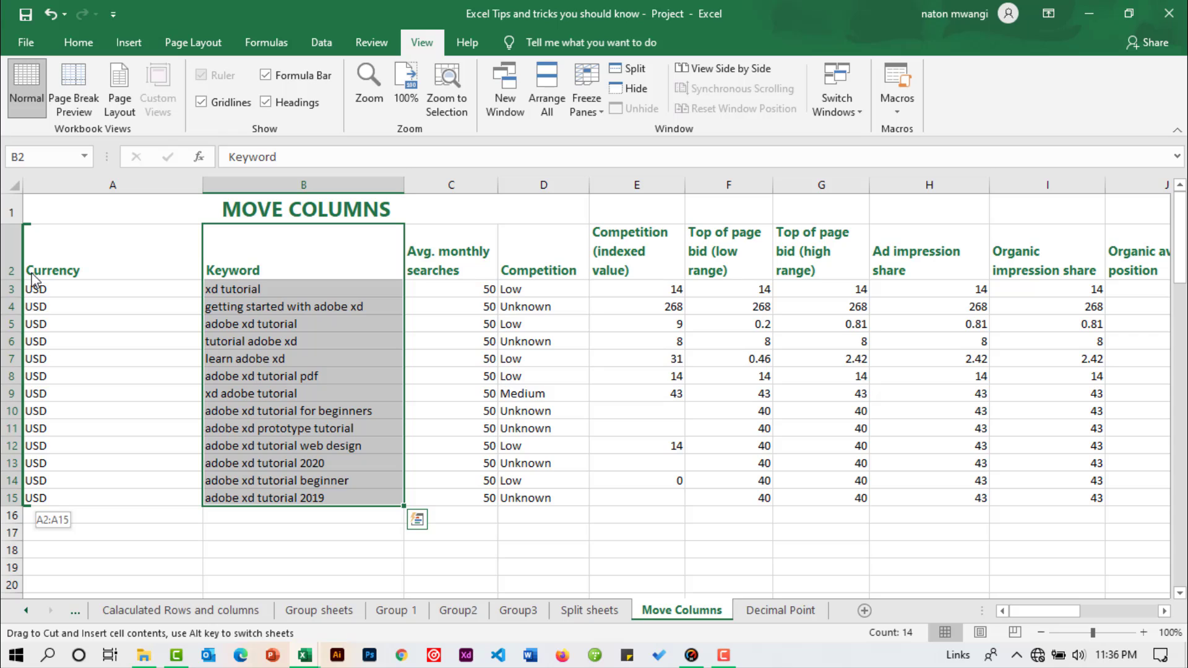
pyautogui.moveTo(32, 279); pyautogui.dragTo(40, 247)
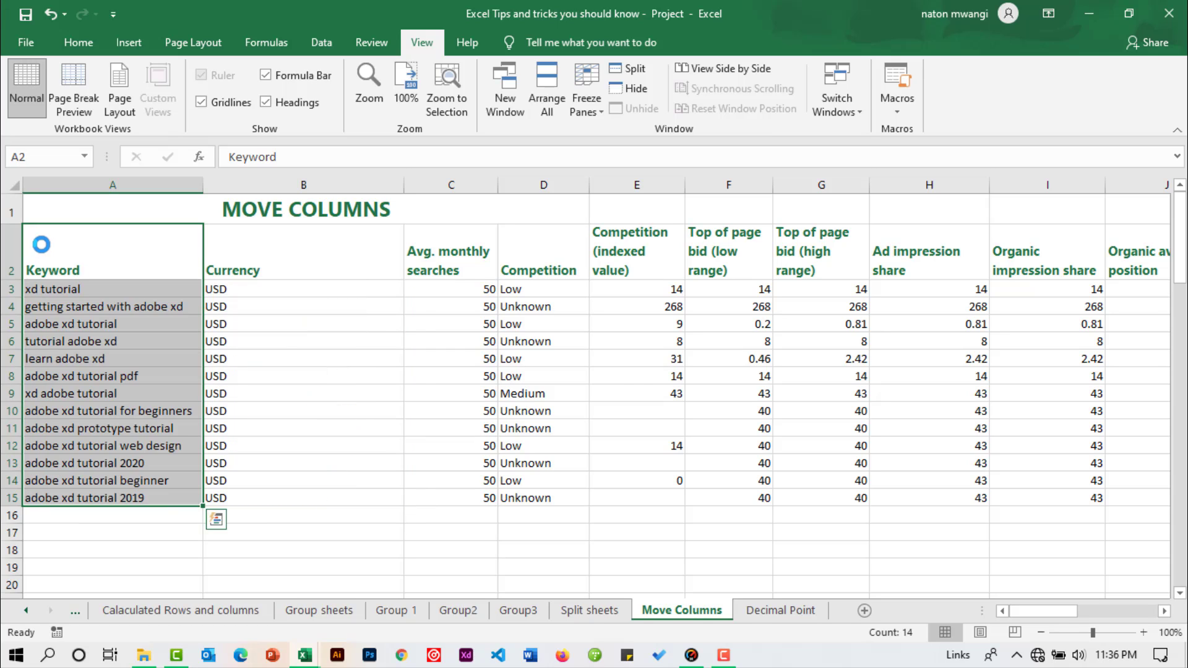
pyautogui.click(293, 319)
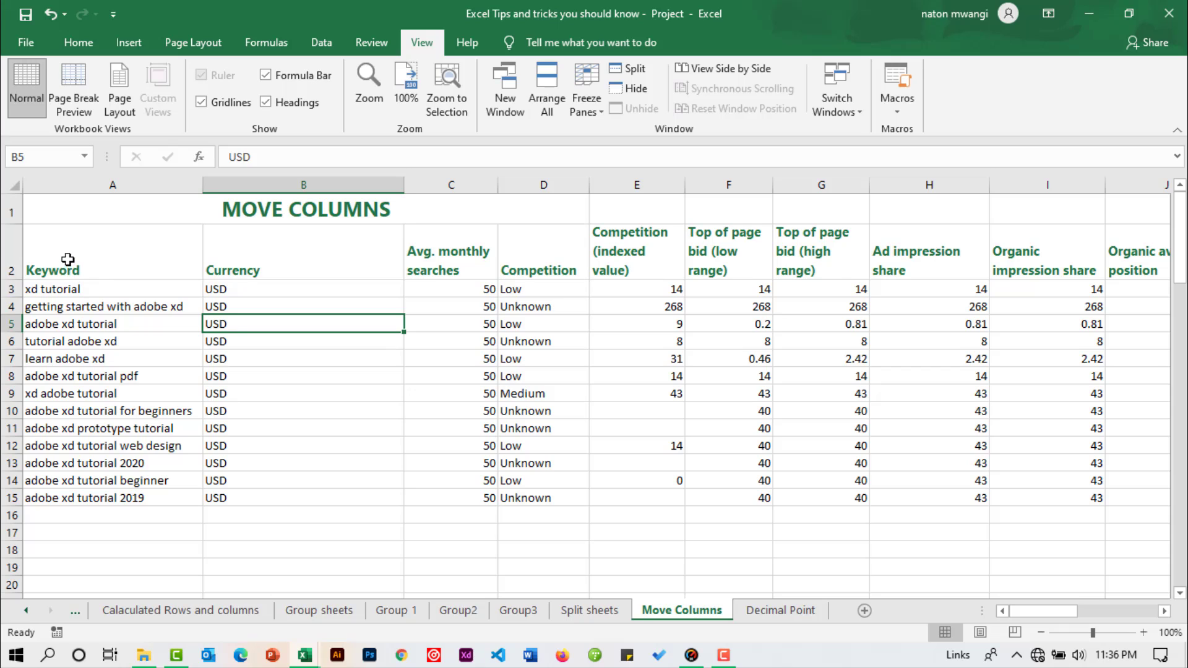
pyautogui.moveTo(67, 259); pyautogui.dragTo(56, 500)
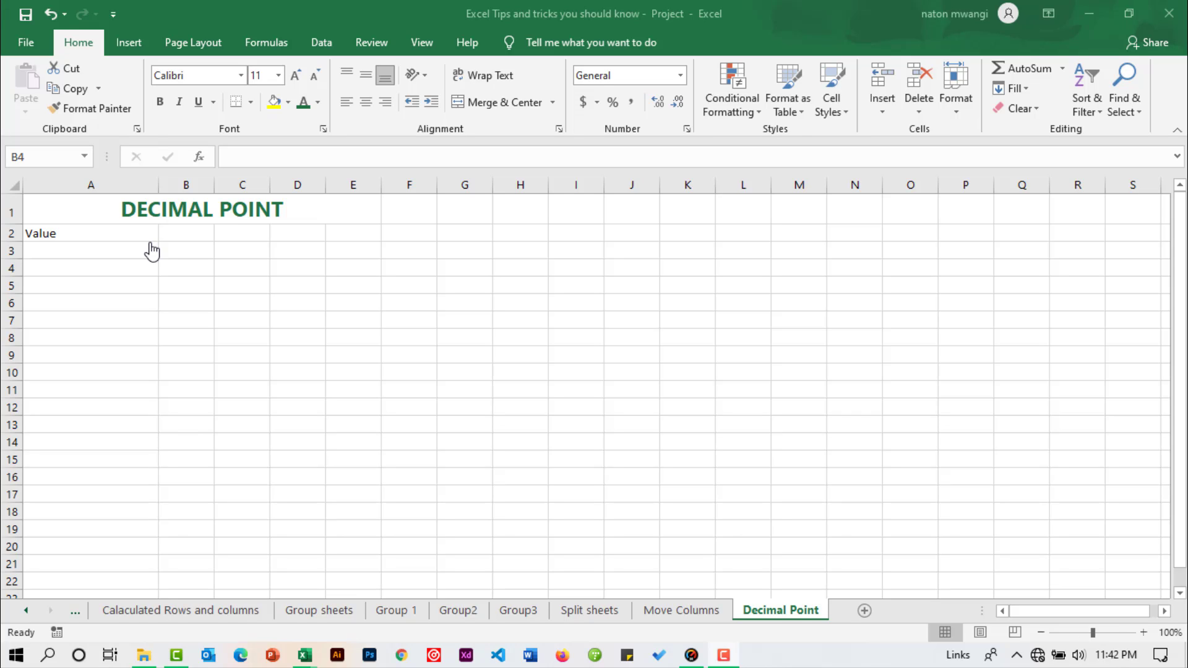
# Step: Enter the sample numbers 90, 89879 and 56788 in cells B3 to B5 of the Decimal Point sheet
pyautogui.click(106, 251)
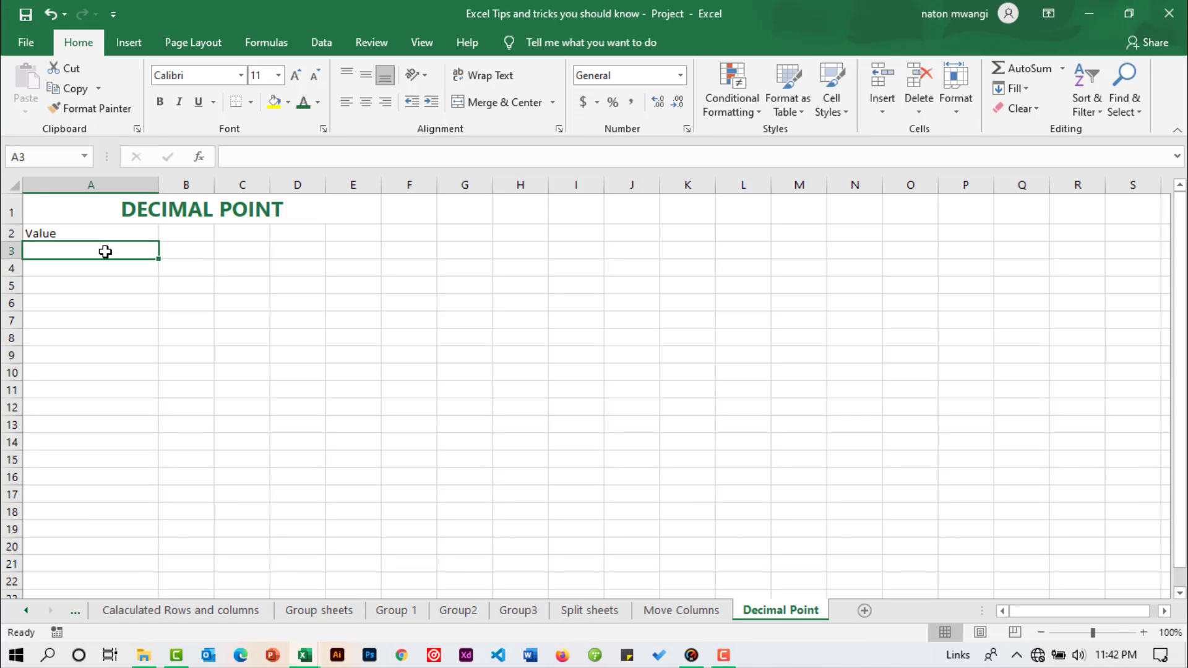
pyautogui.click(178, 251)
pyautogui.write('90')
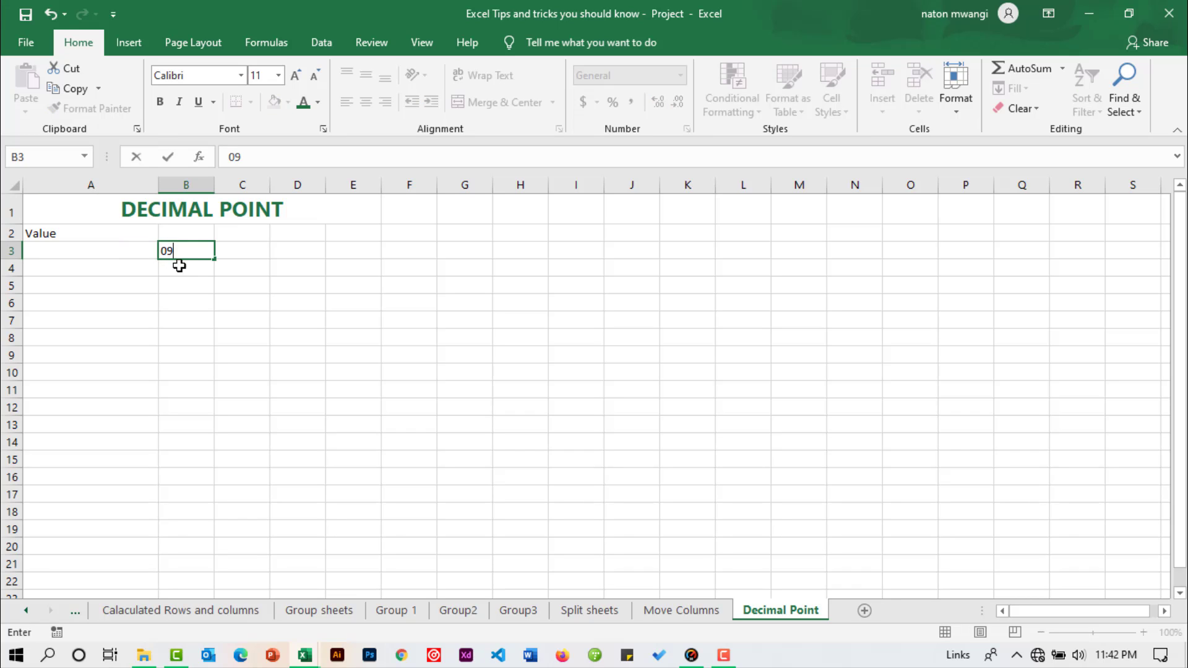
pyautogui.press('Return')
pyautogui.write('089879')
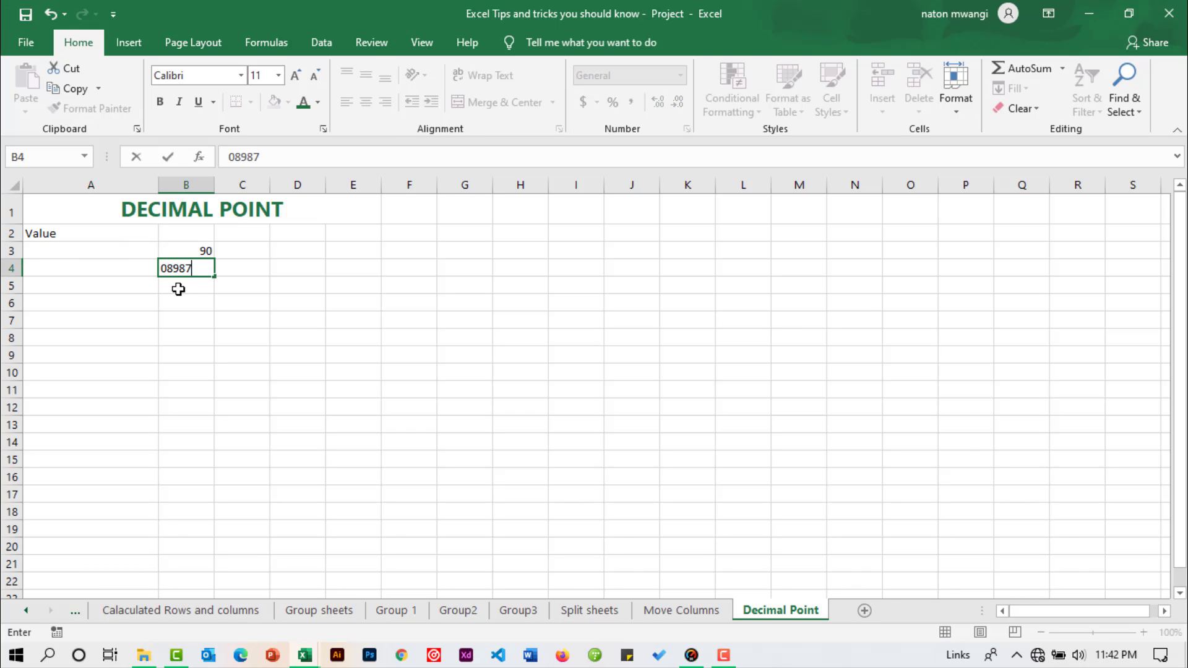
pyautogui.press('Return')
pyautogui.write('56788')
pyautogui.press('Return')
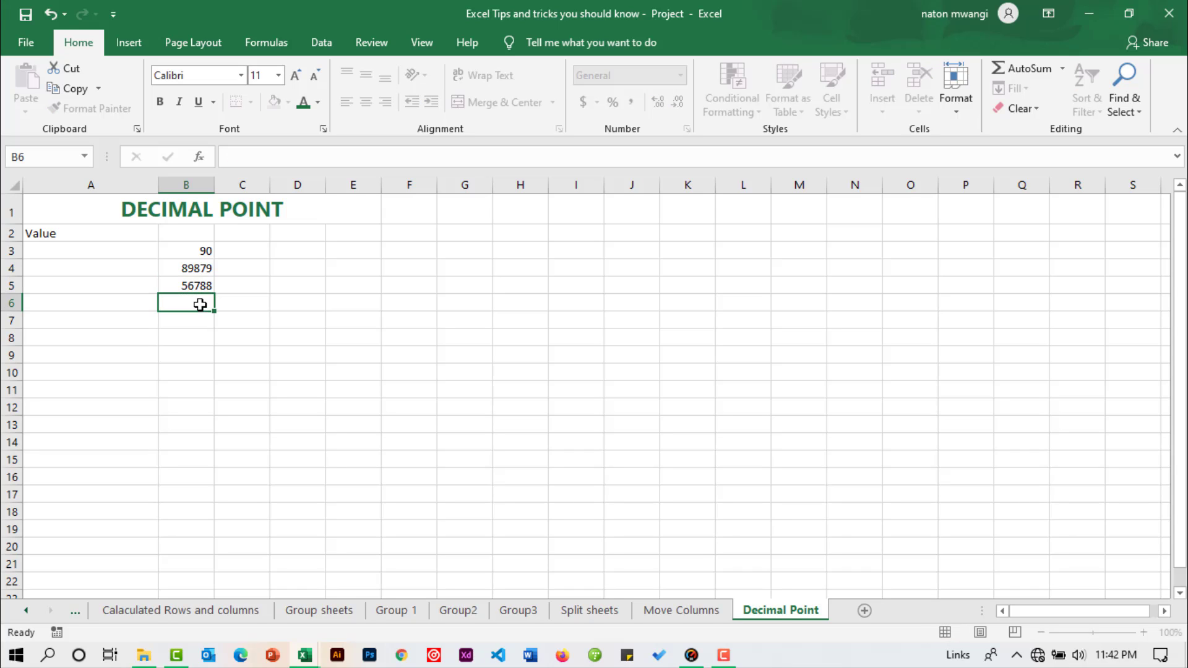
# Step: Increase the display of B3:B5 to two decimal places and reduce it back to whole numbers
pyautogui.click(192, 271)
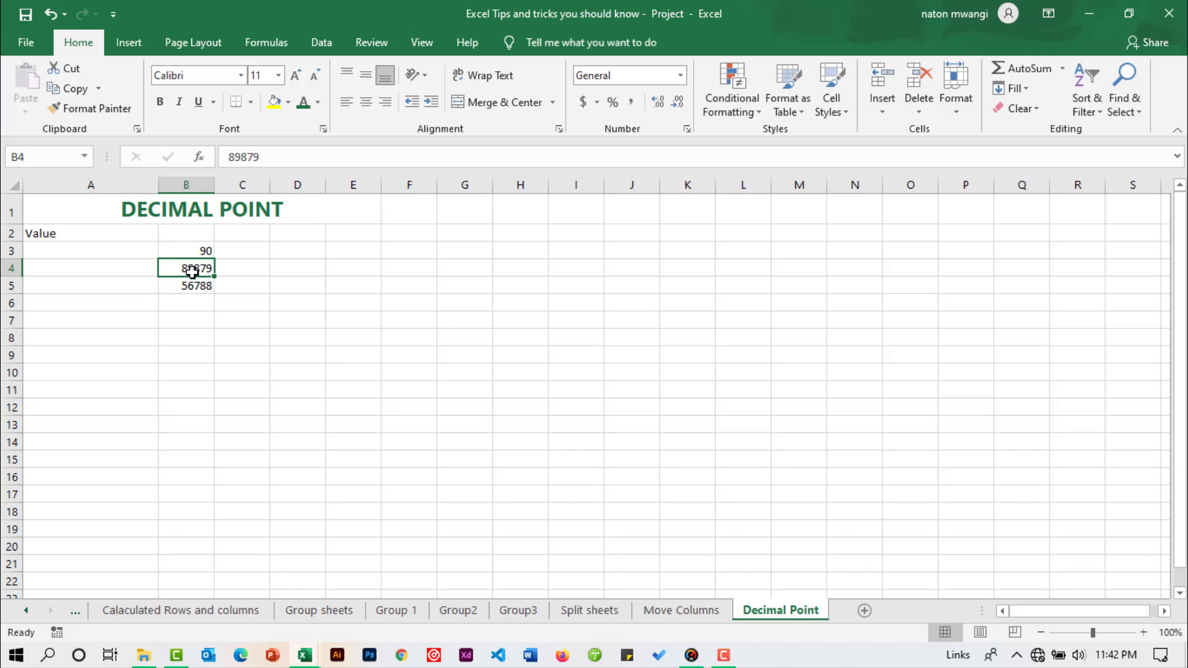
pyautogui.moveTo(199, 248); pyautogui.dragTo(197, 286)
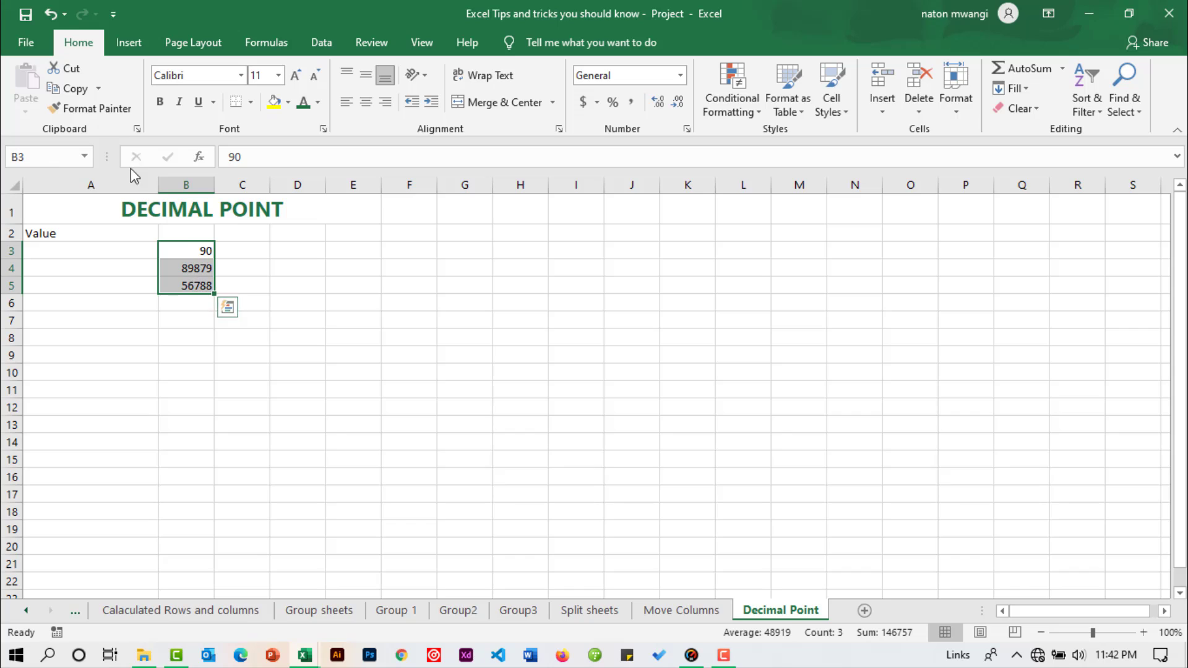
pyautogui.click(655, 106)
pyautogui.click(655, 106)
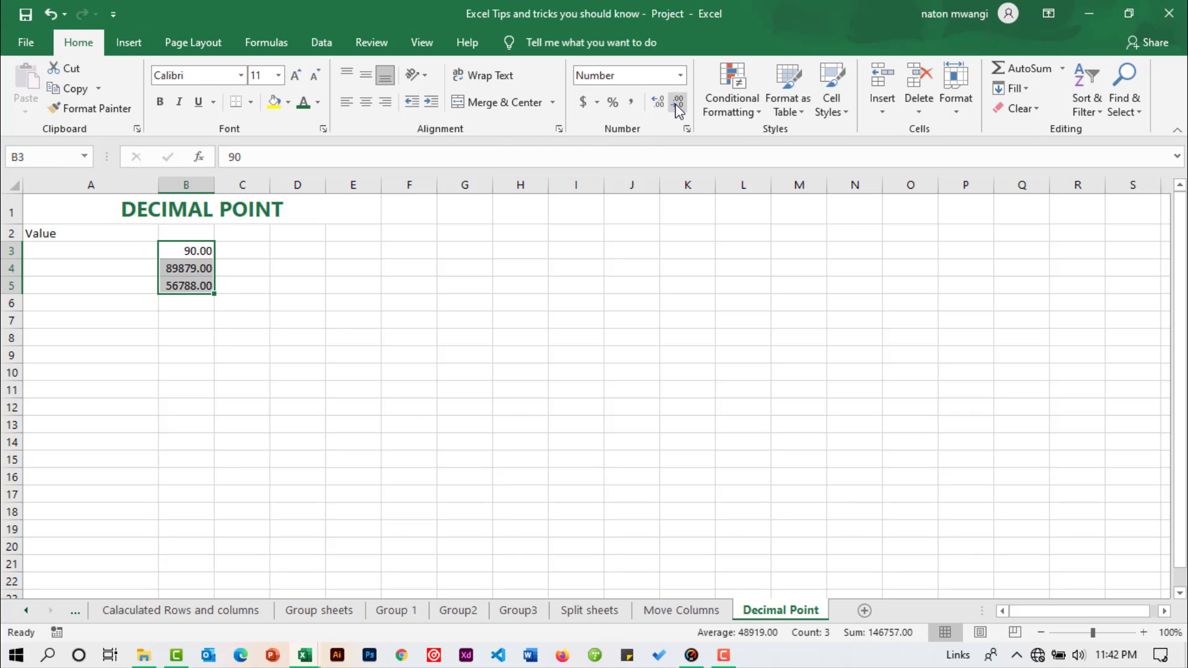
pyautogui.click(677, 103)
pyautogui.click(677, 103)
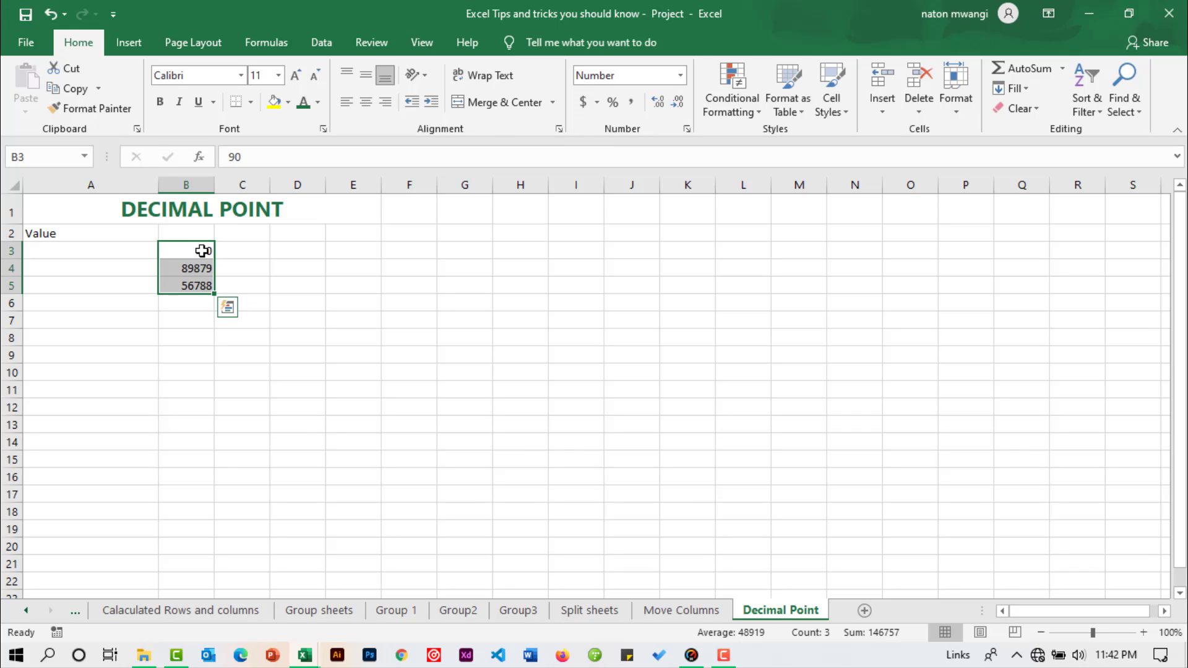
# Step: Delete the sample numbers from B3:B5
pyautogui.press('Delete')
pyautogui.click(229, 263)
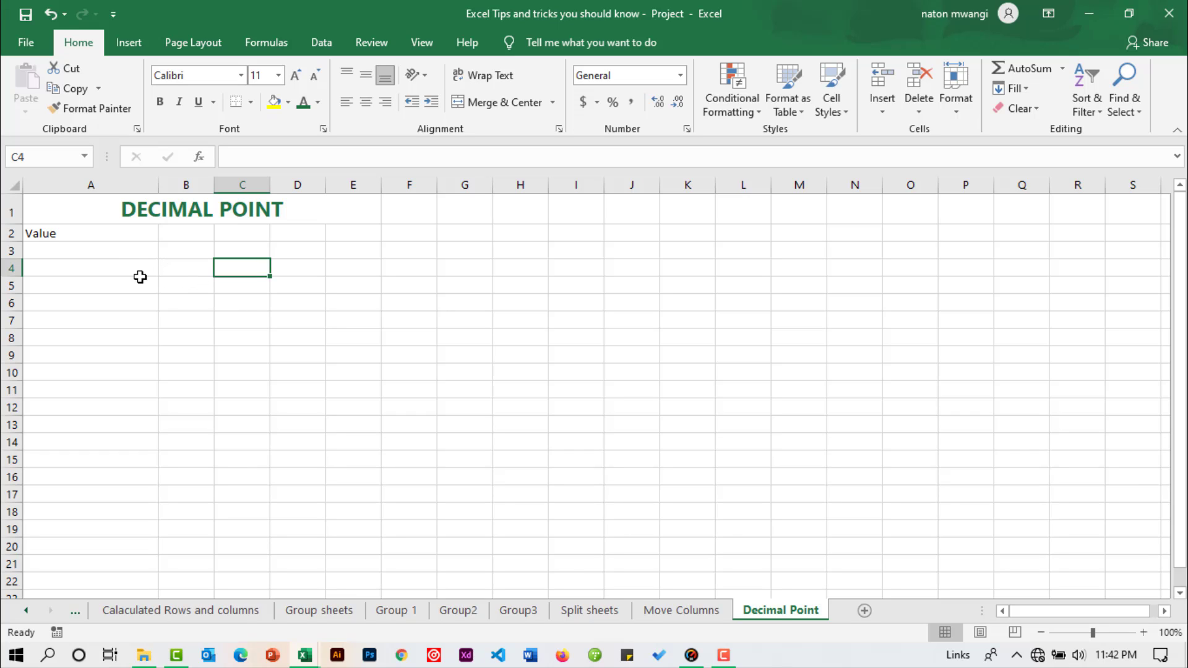
# Step: With cell A3 selected, turn on automatic decimal point insertion in the advanced Excel options
pyautogui.click(104, 253)
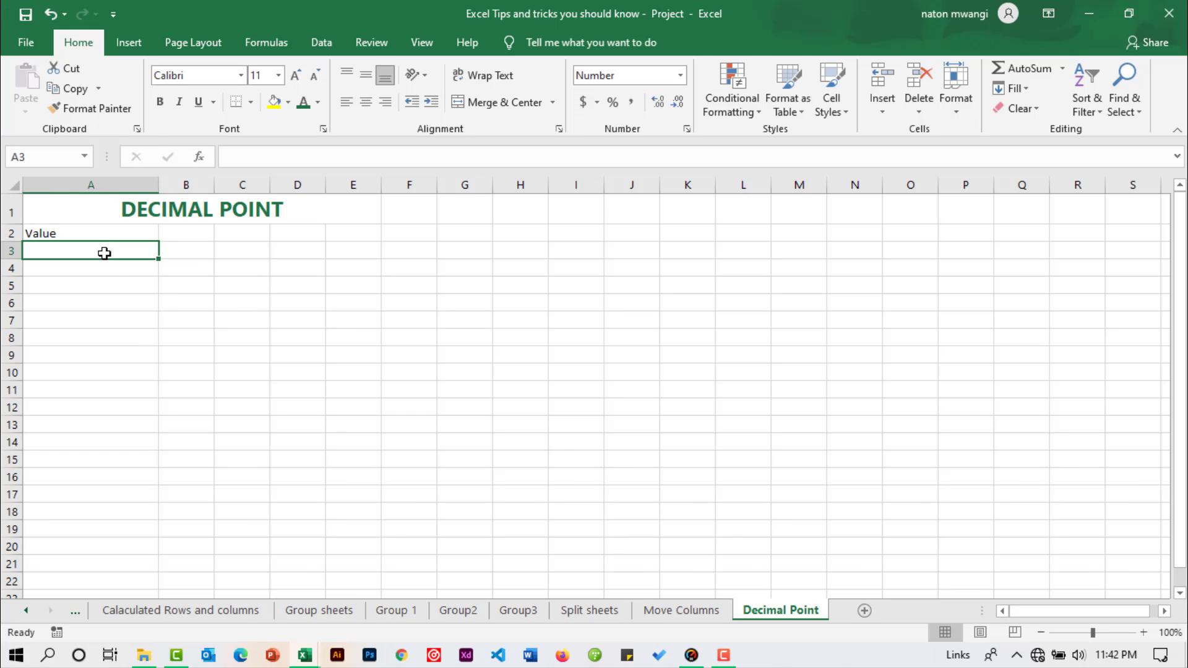
pyautogui.click(29, 41)
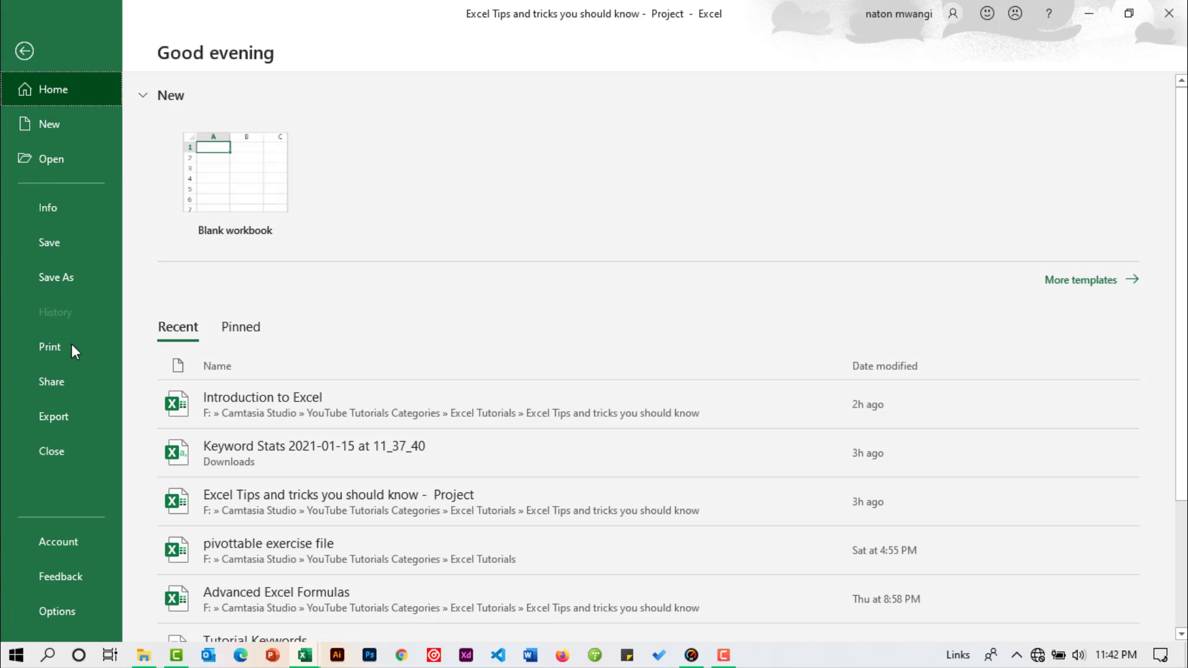
pyautogui.click(61, 614)
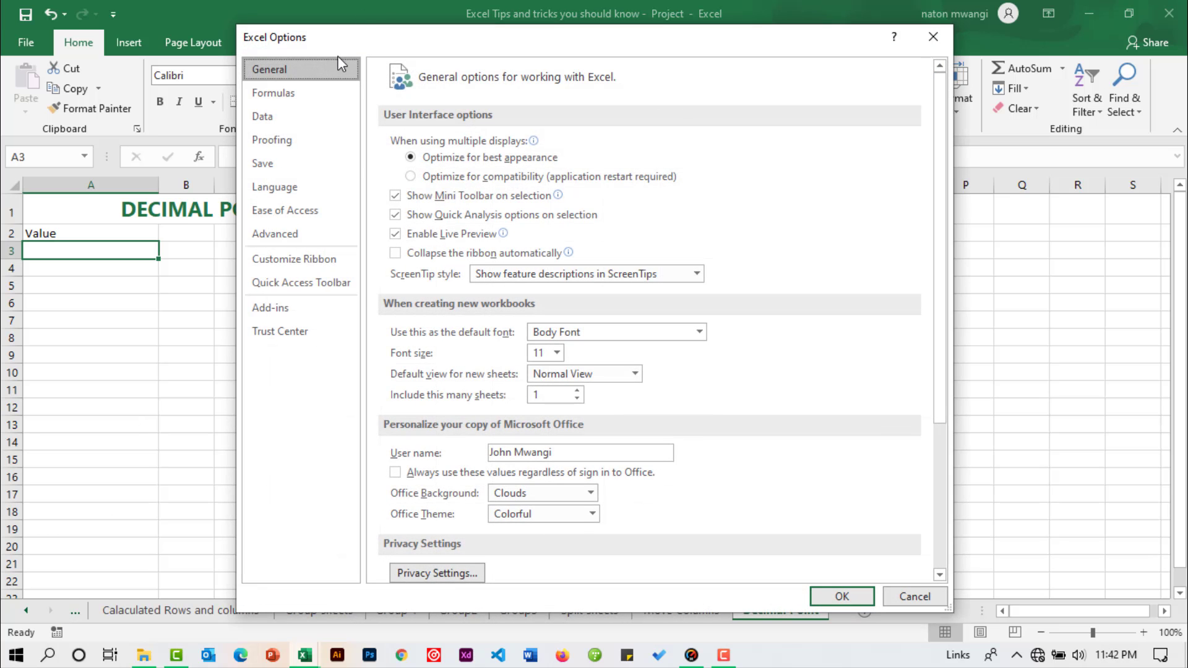
pyautogui.moveTo(424, 48); pyautogui.dragTo(299, 85)
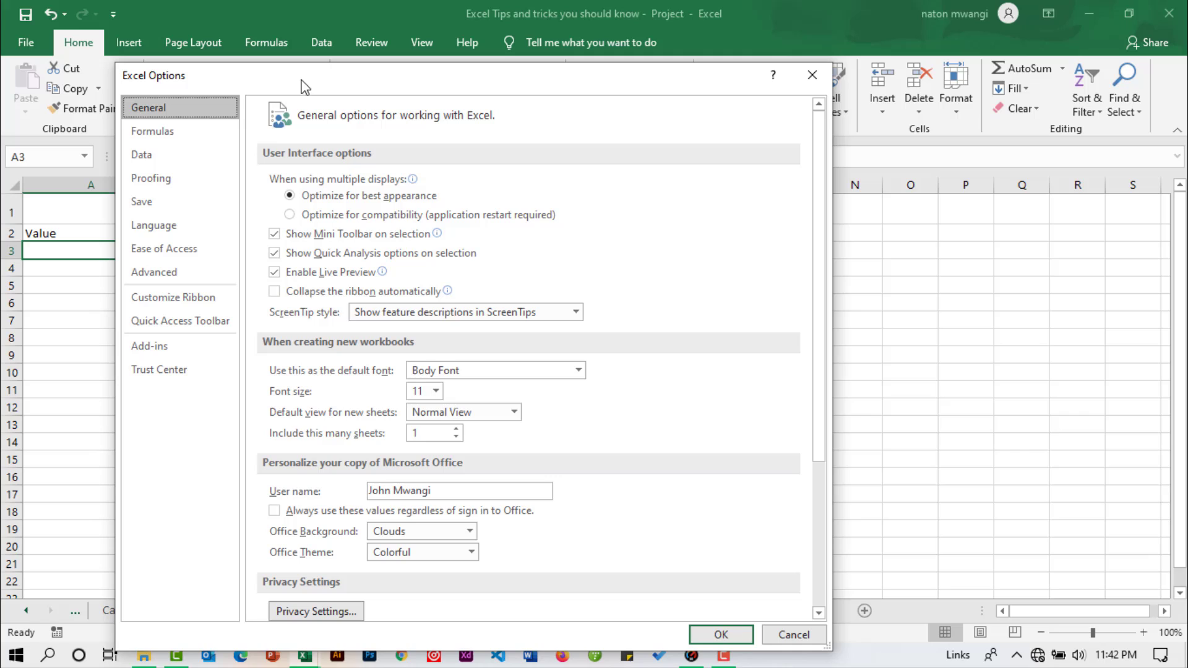
pyautogui.click(158, 272)
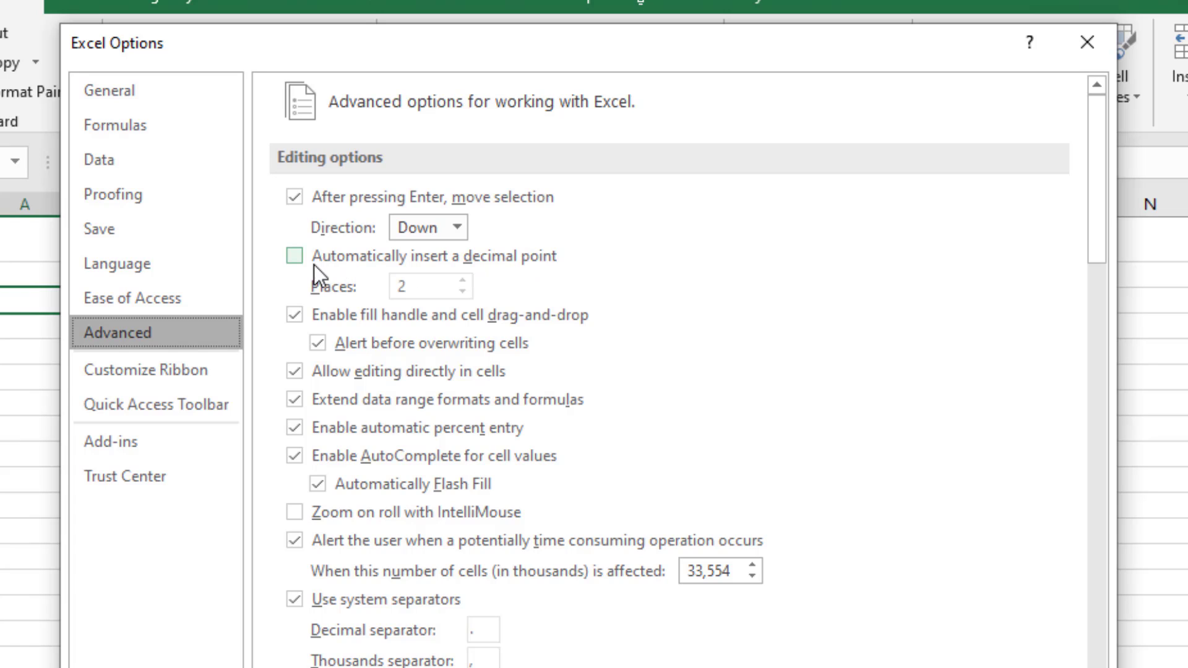
pyautogui.click(299, 255)
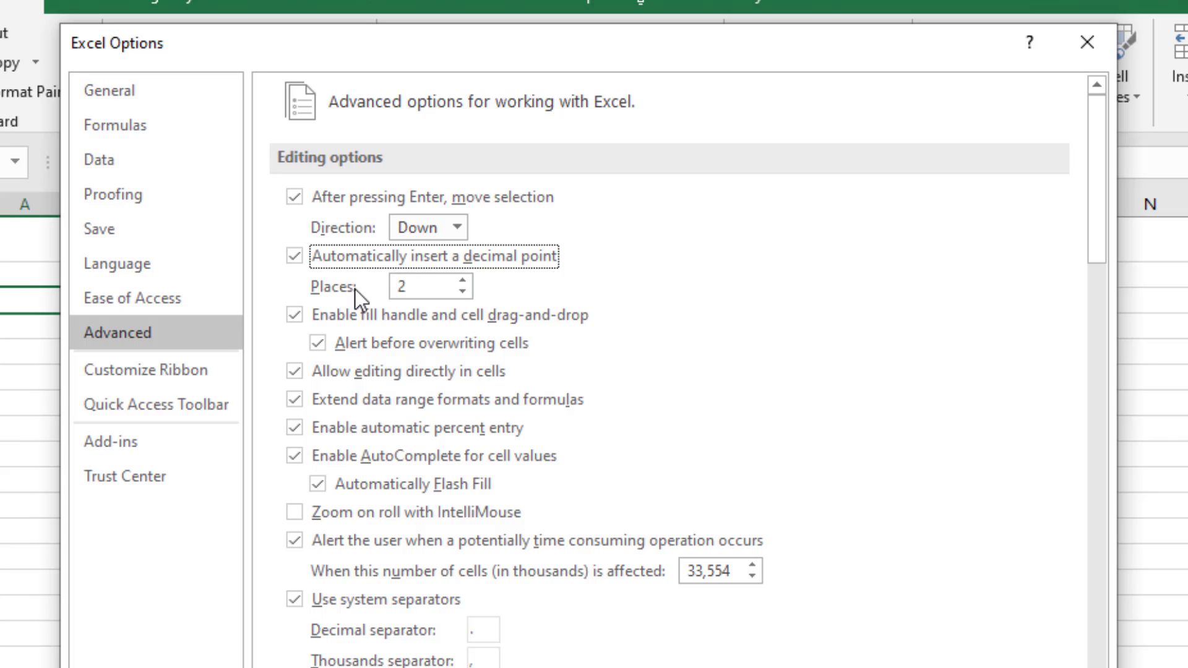
# Step: Try raising and lowering the number of decimal places, and switch automatic decimal point insertion off and on again
pyautogui.doubleClick(405, 287)
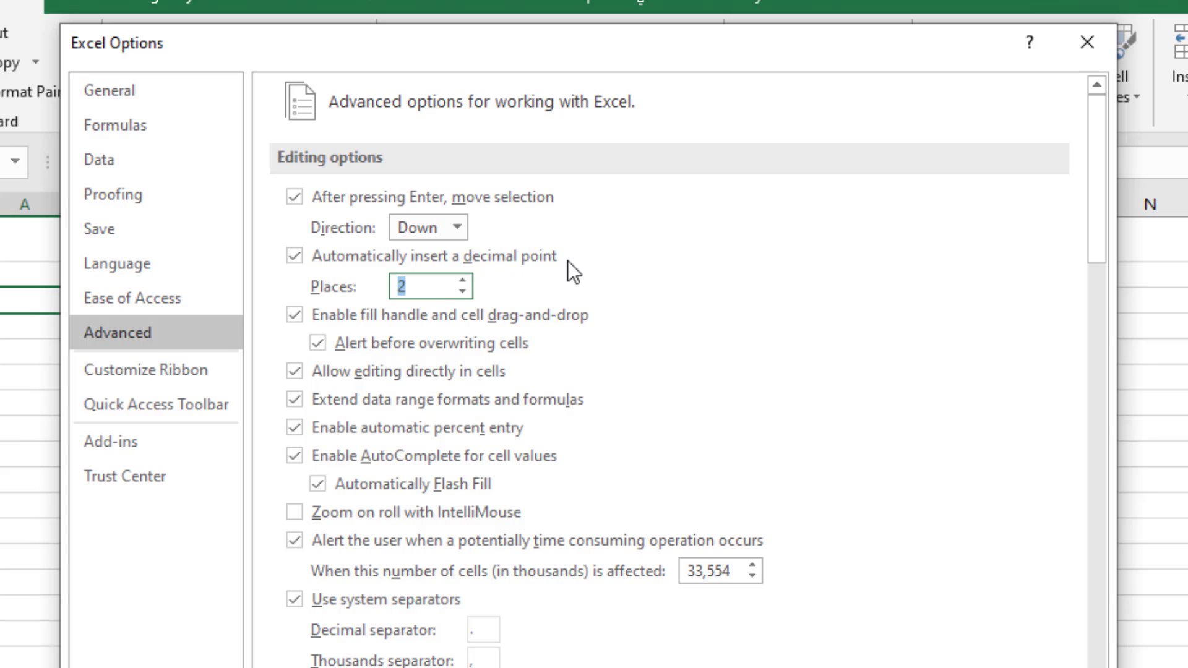
pyautogui.click(405, 286)
pyautogui.click(462, 280)
pyautogui.click(455, 292)
pyautogui.click(455, 292)
pyautogui.click(463, 280)
pyautogui.click(294, 256)
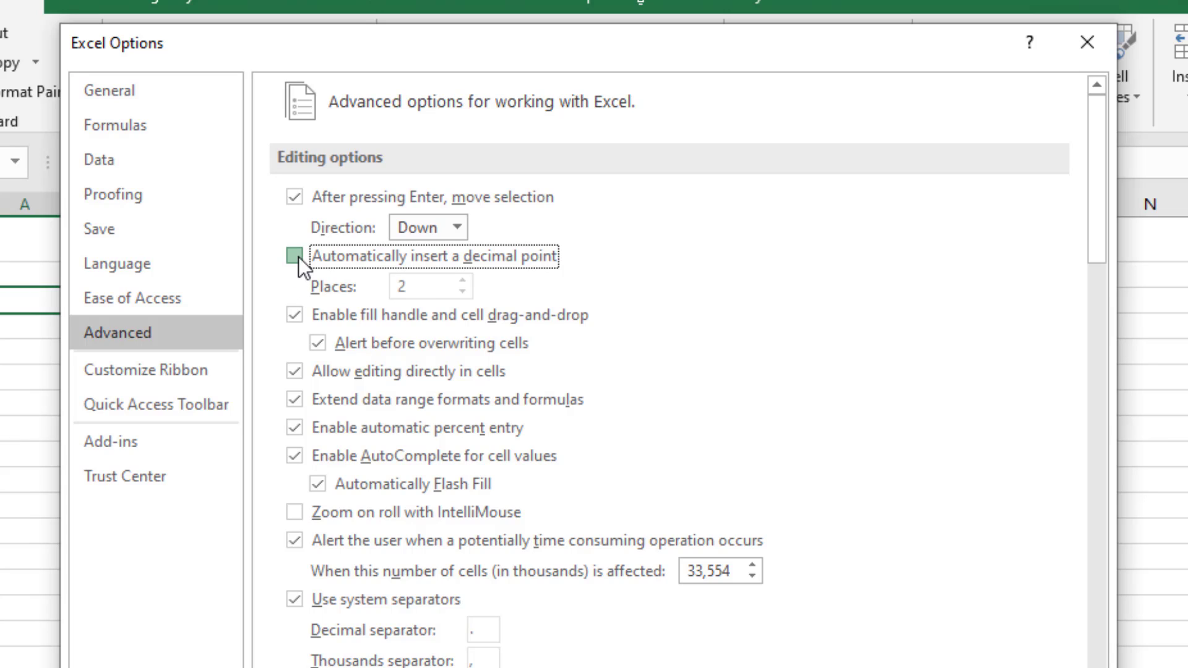
pyautogui.click(297, 257)
# Step: Set the automatic decimal point to 3 places and apply the options
pyautogui.press('Tab')
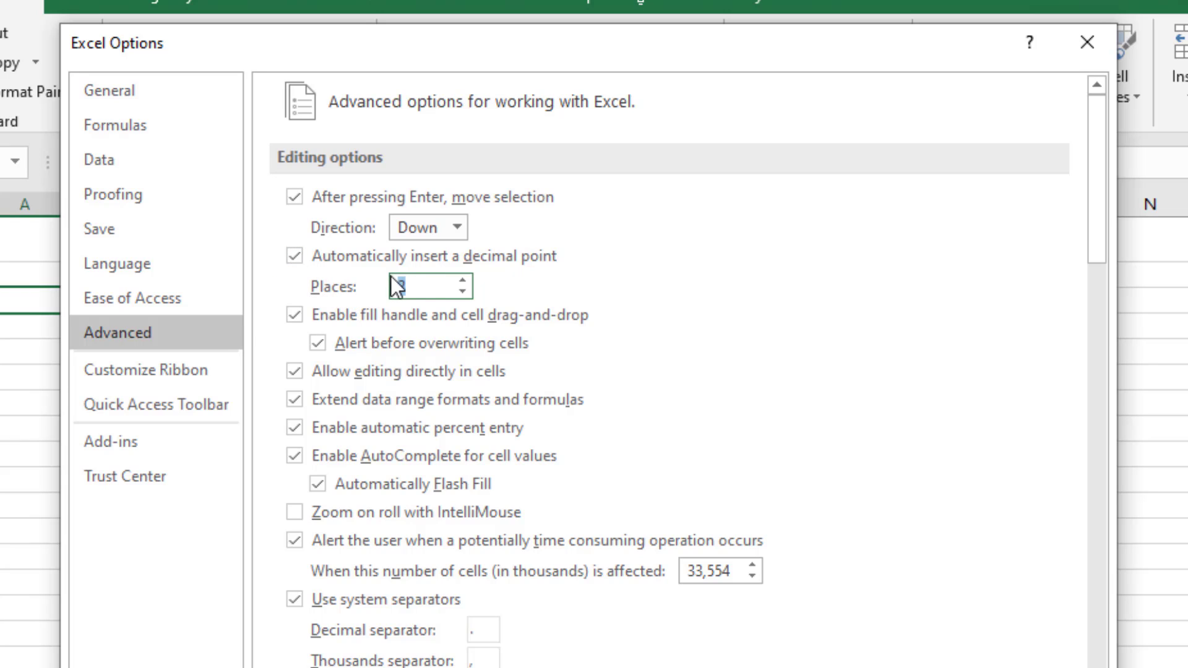
pyautogui.click(462, 281)
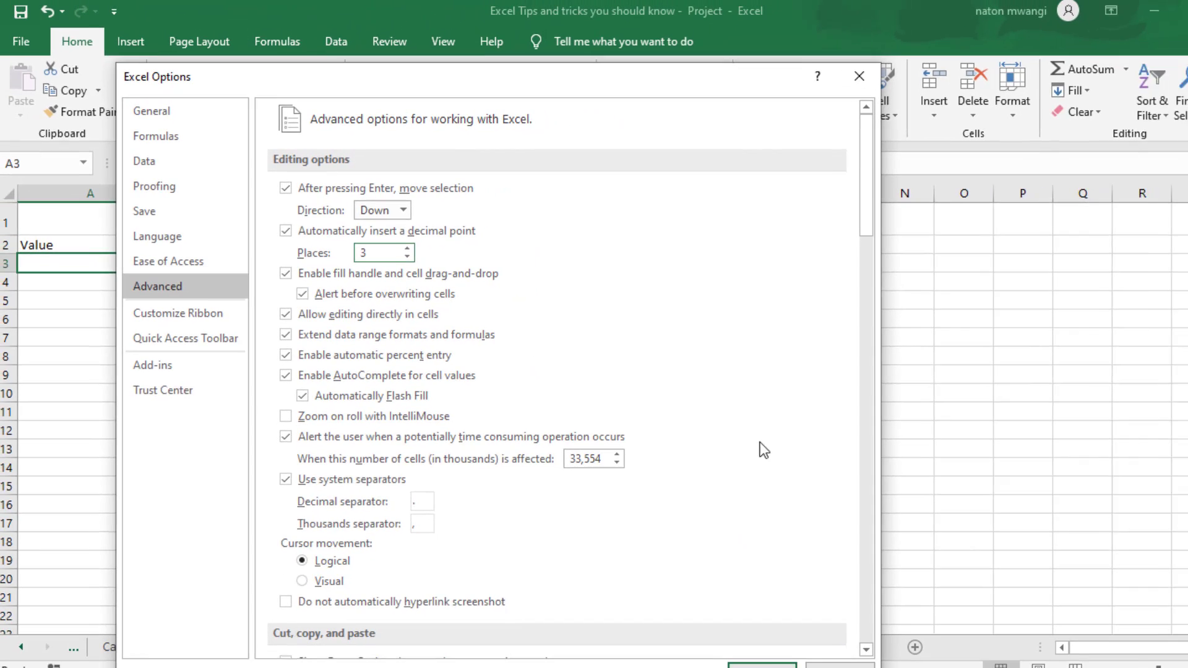
pyautogui.click(750, 661)
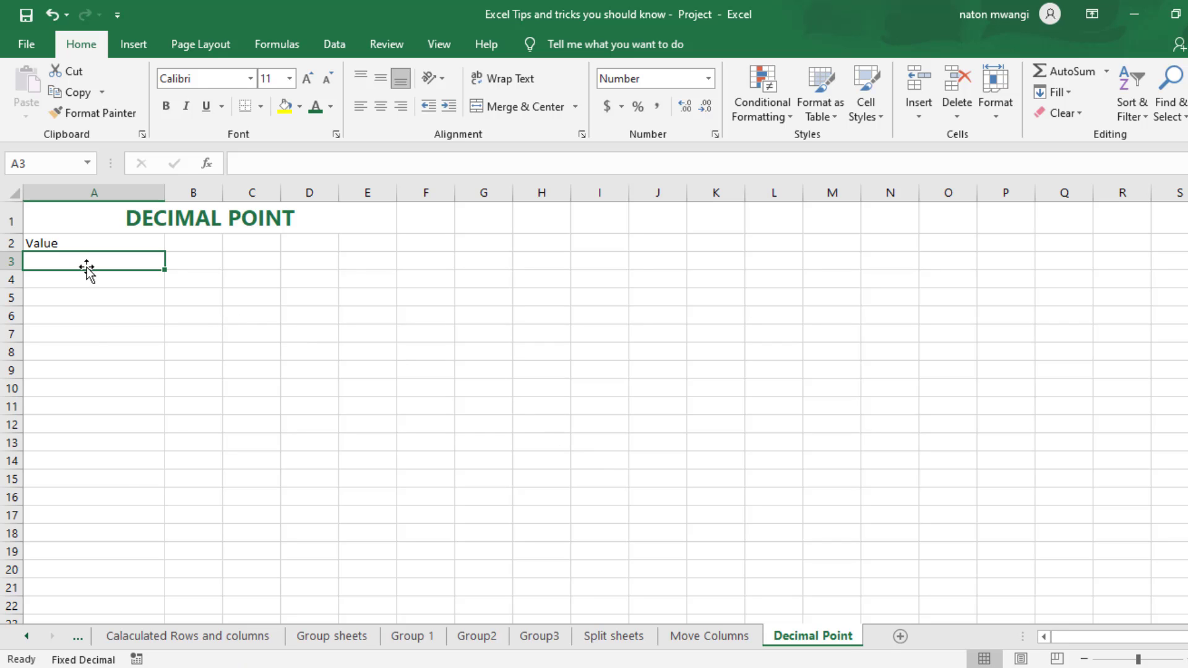
# Step: Enter 5667 in cell A3 and 67689 in cell A4, below the Value header
pyautogui.write('5667')
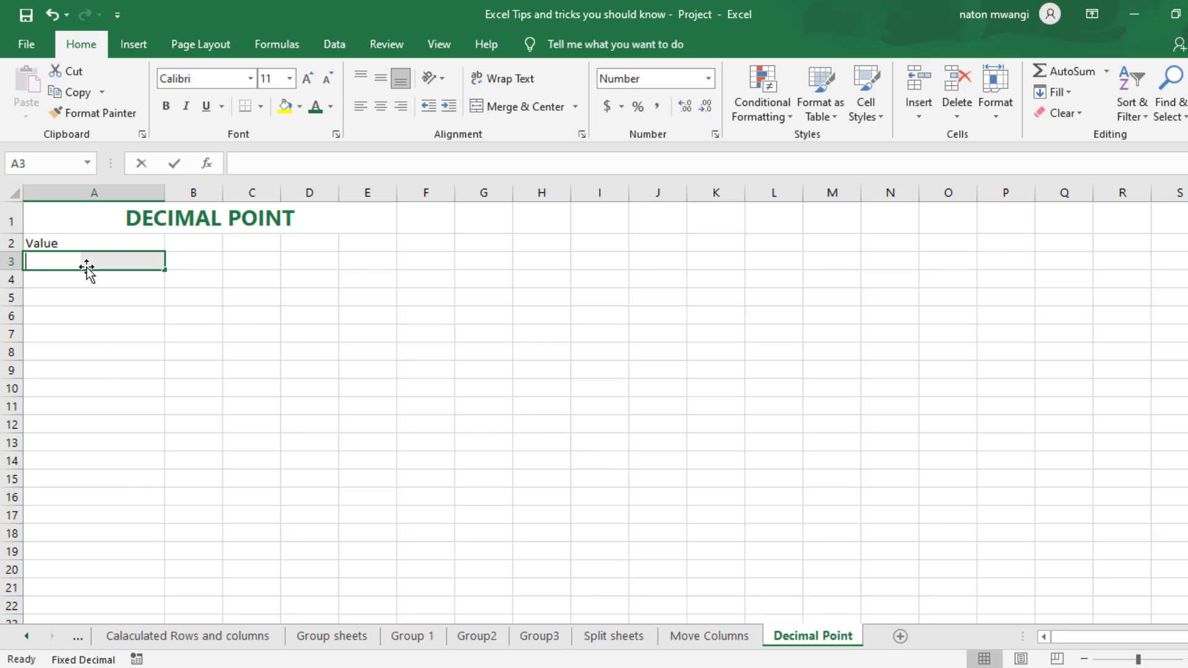
pyautogui.press('Return')
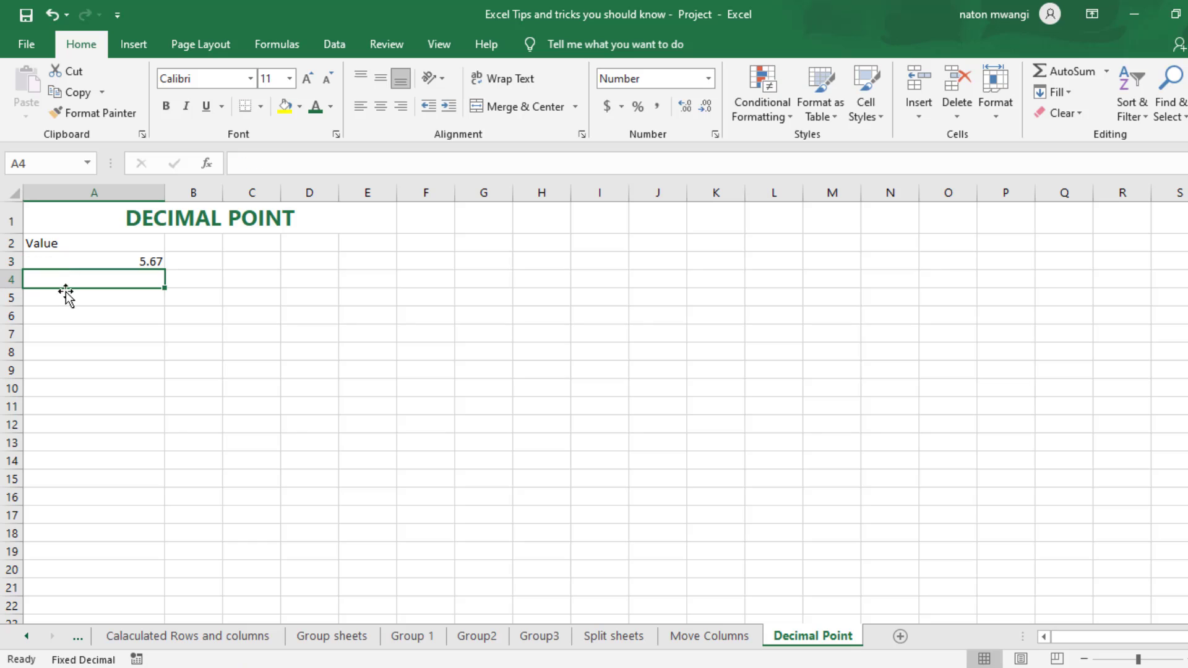
pyautogui.write('67689')
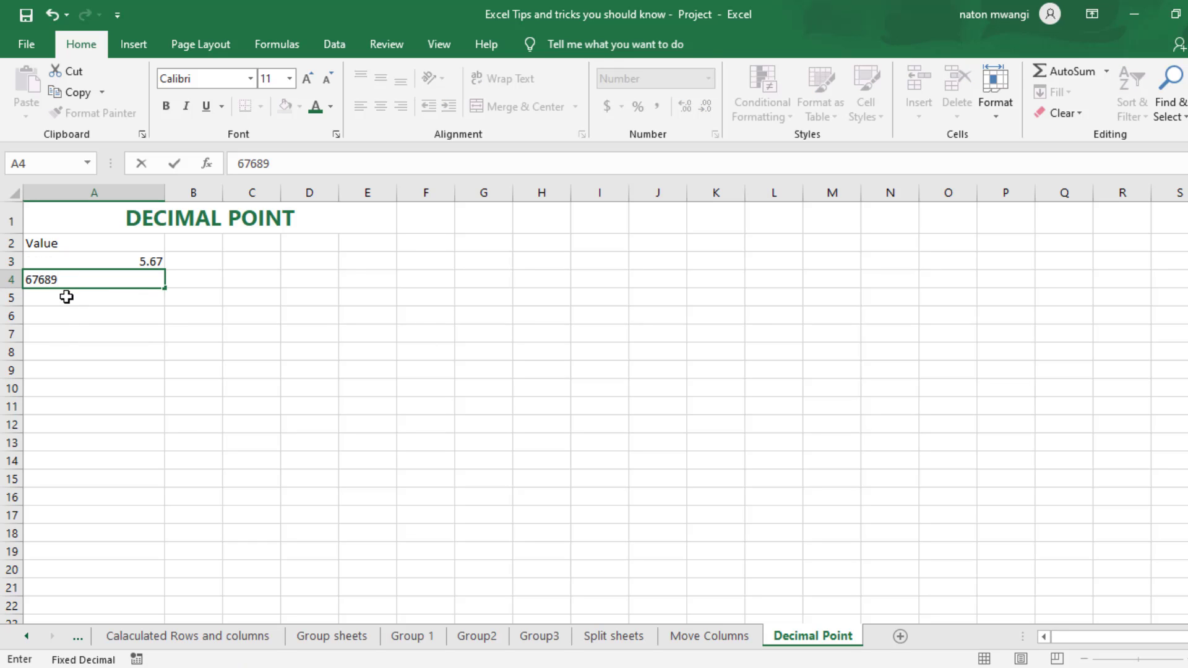
pyautogui.press('Return')
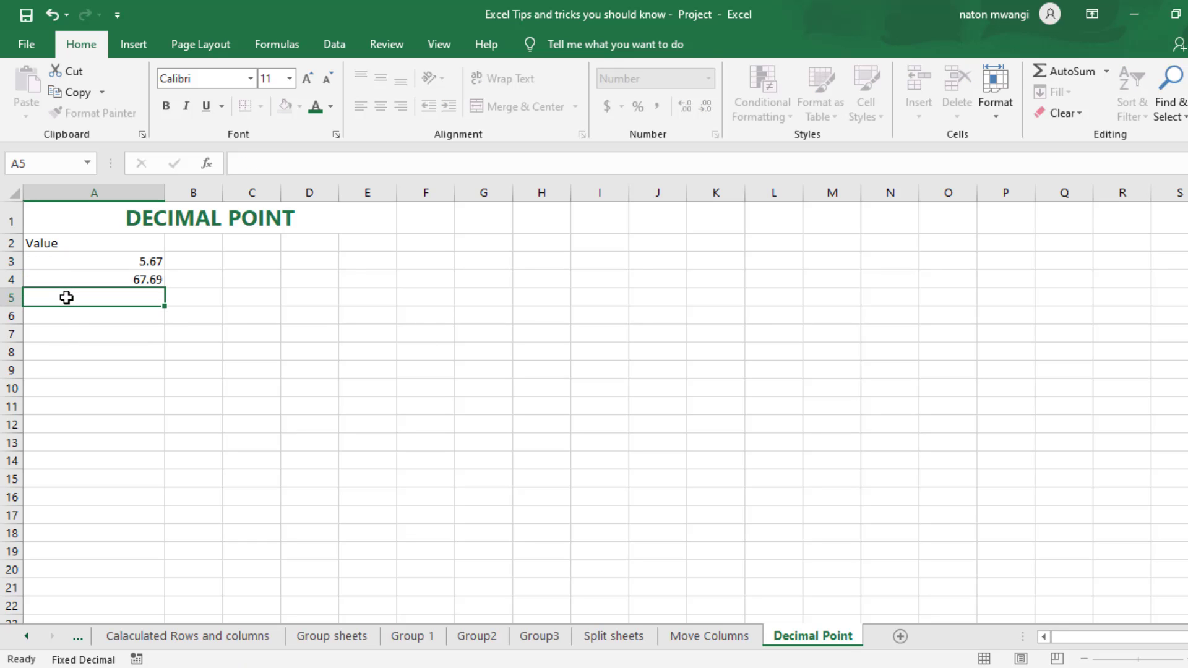
# Step: Enter 7878 in each of cells A5, A6 and A7, and 87878 in cell A8
pyautogui.write('788')
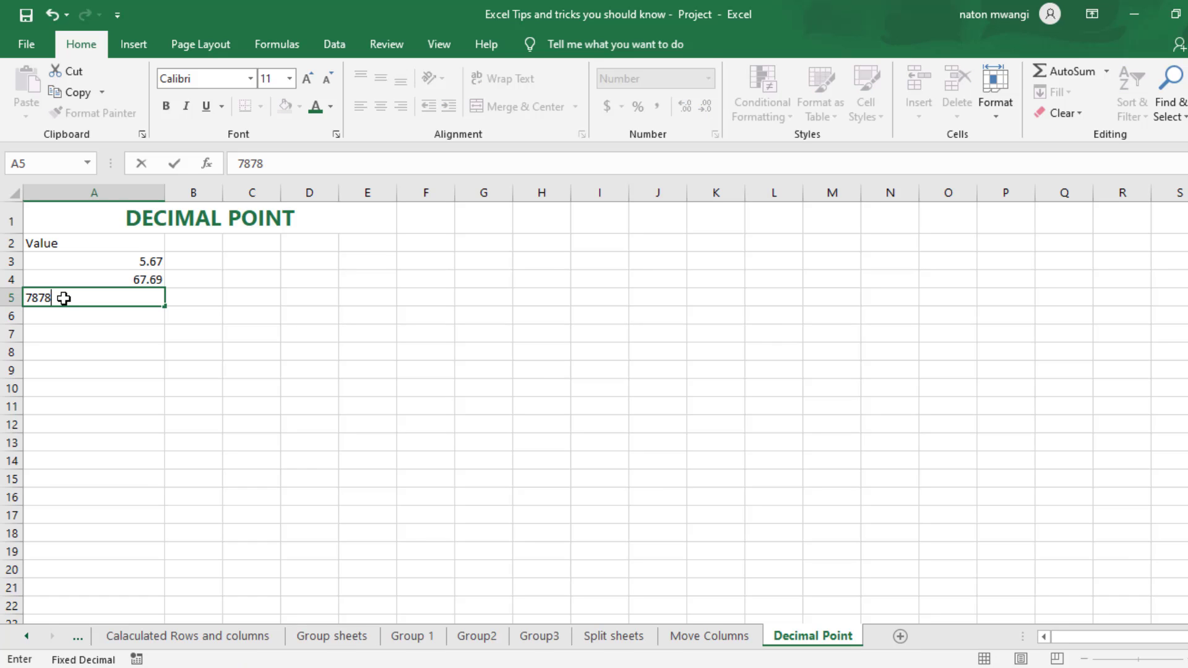
pyautogui.press('Return')
pyautogui.write('7878')
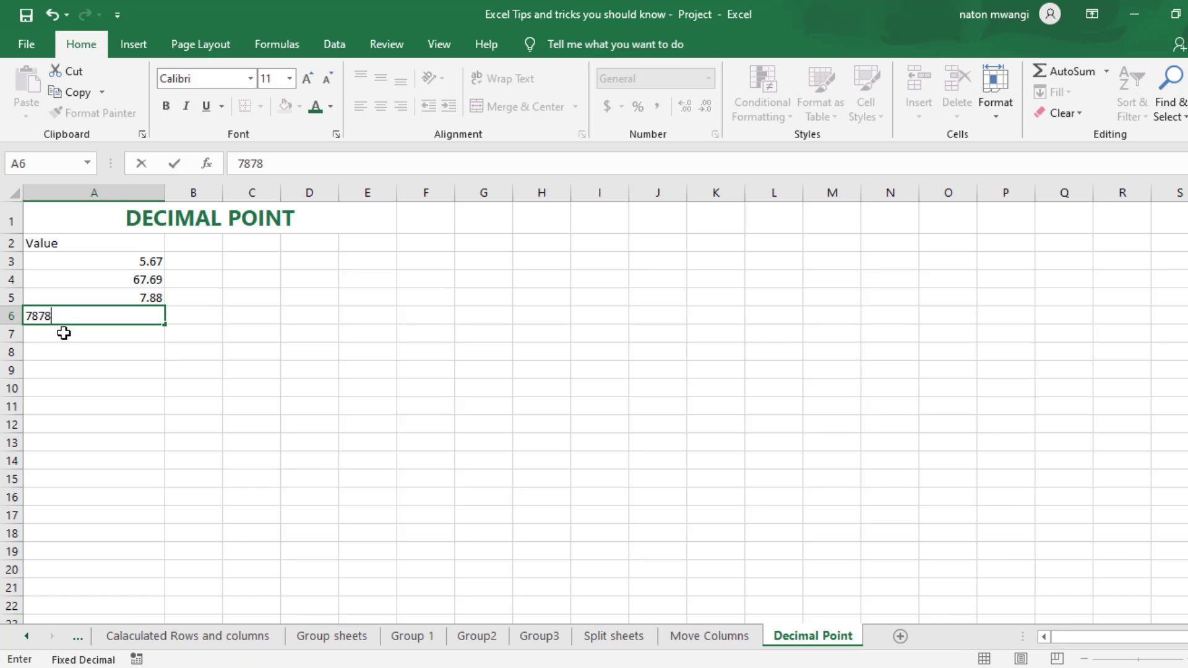
pyautogui.press('Return')
pyautogui.write('7878')
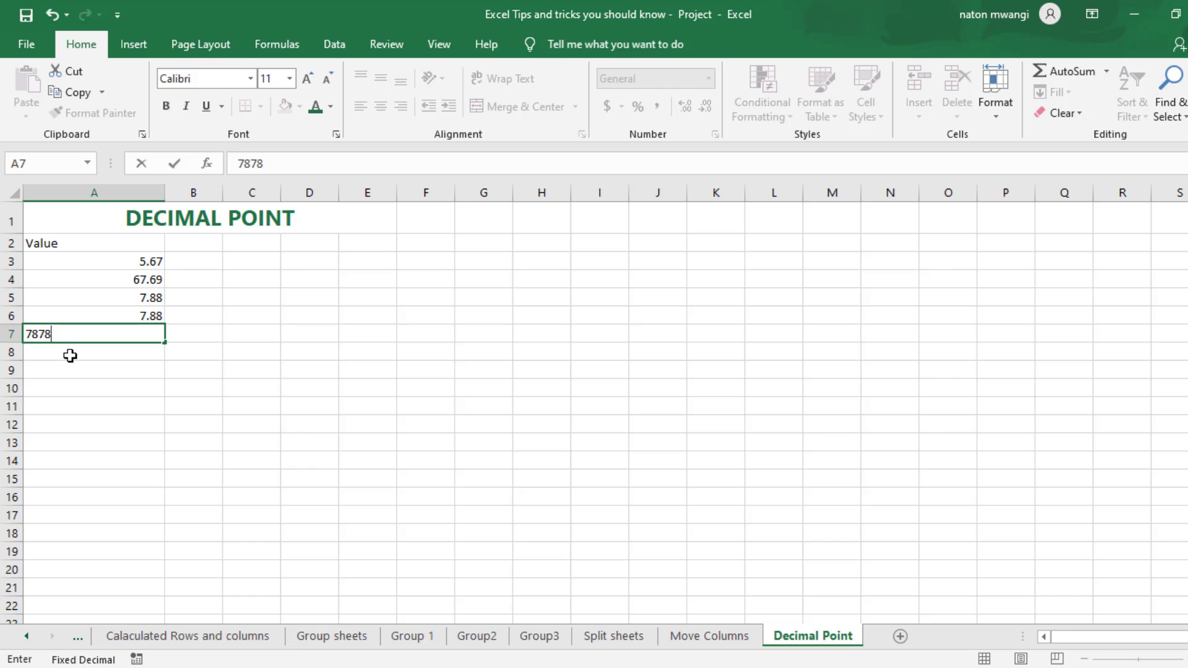
pyautogui.press('Return')
pyautogui.write('87878')
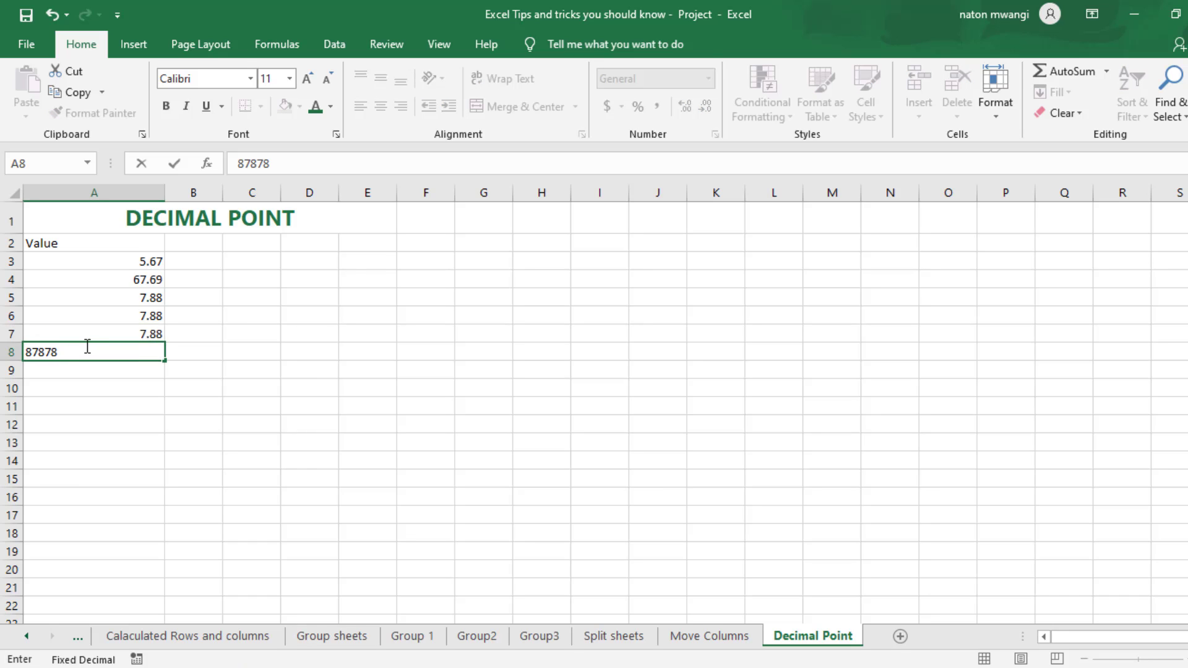
pyautogui.press('Return')
# Step: Decrease the displayed decimals of cell A6 to zero places
pyautogui.click(144, 318)
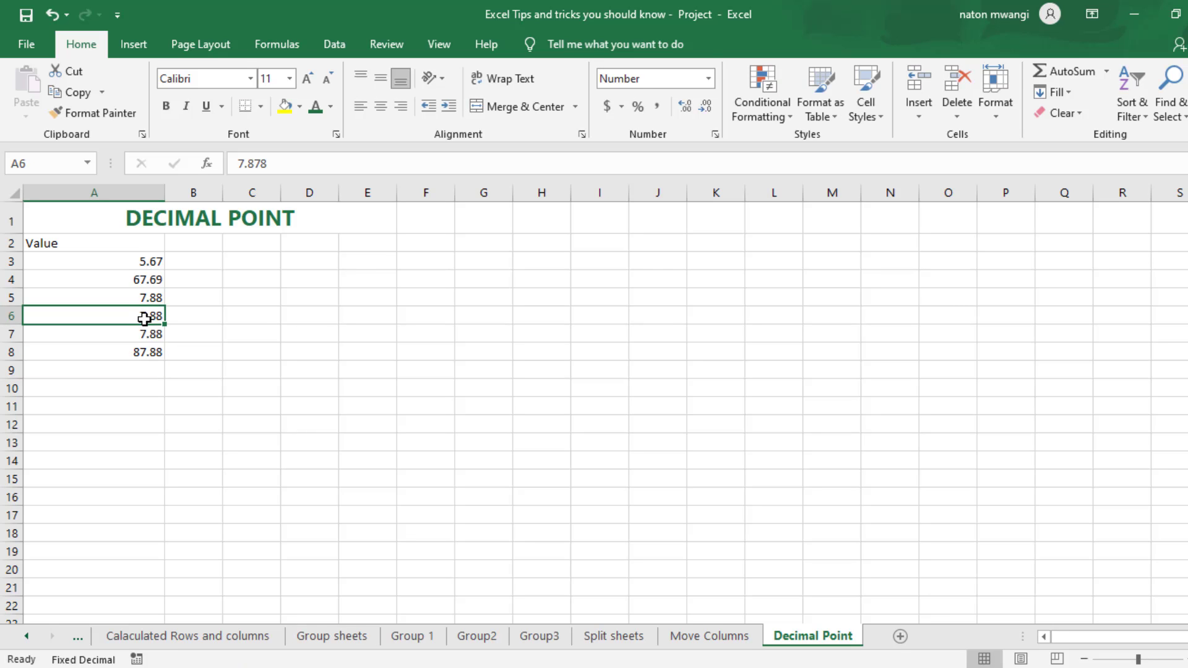
pyautogui.click(707, 110)
pyautogui.click(707, 110)
# Step: Decrease the displayed decimals of all values in A3:A8 to whole numbers and deselect the range
pyautogui.moveTo(125, 260); pyautogui.dragTo(135, 351)
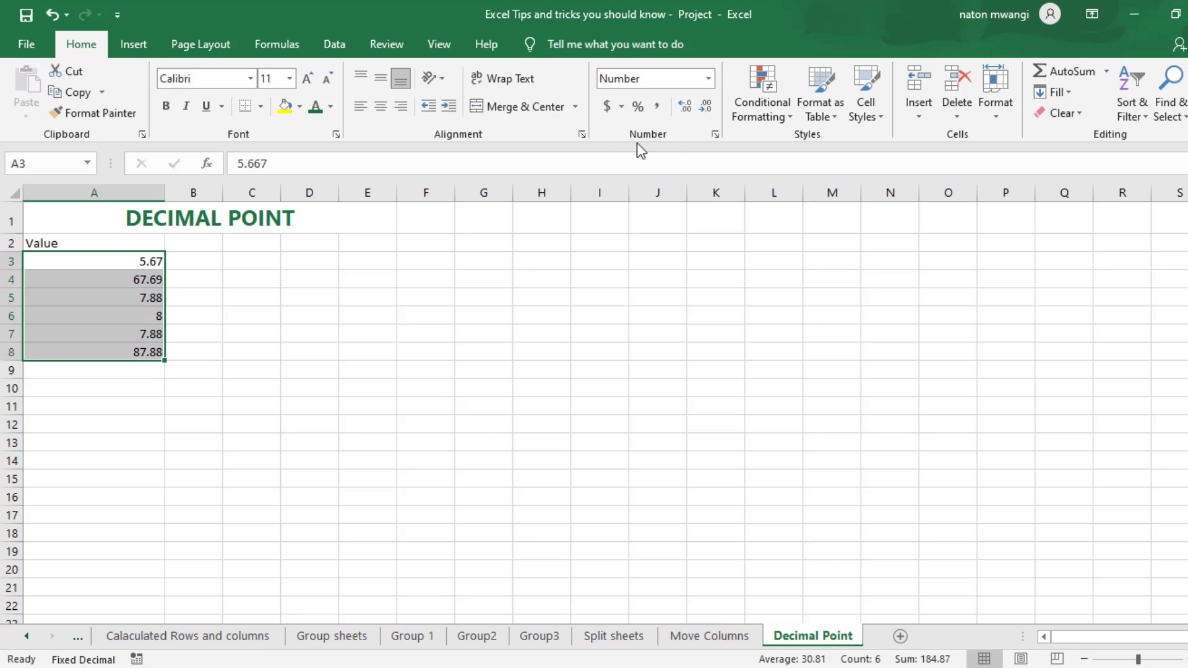
pyautogui.click(697, 115)
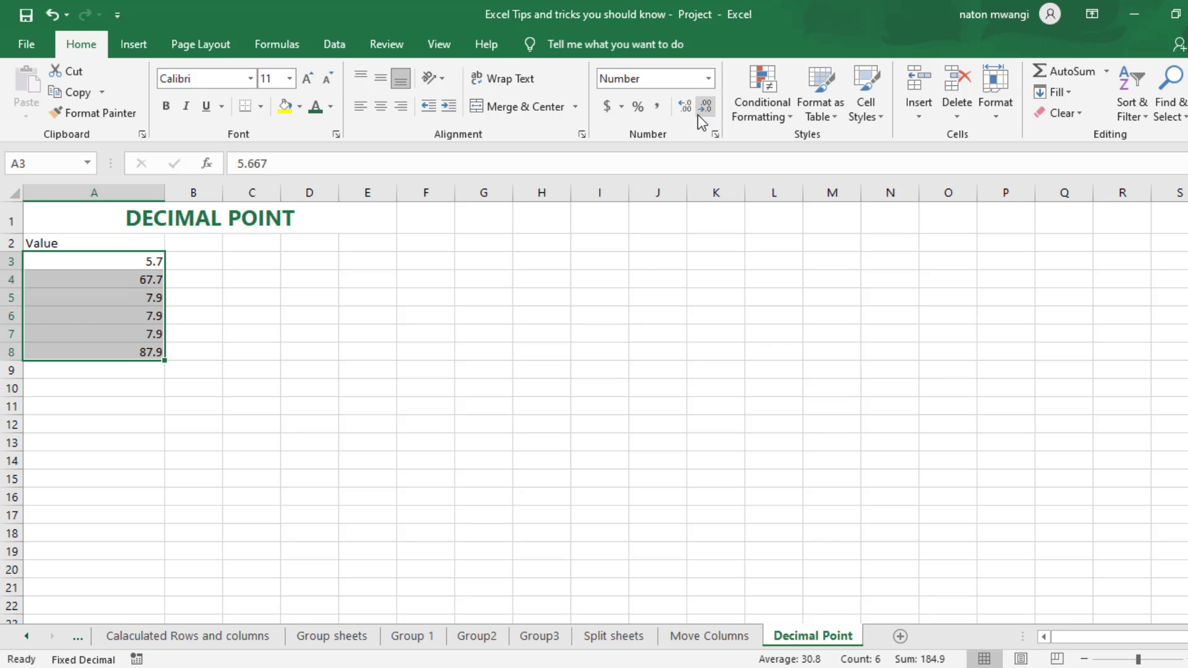
pyautogui.click(698, 115)
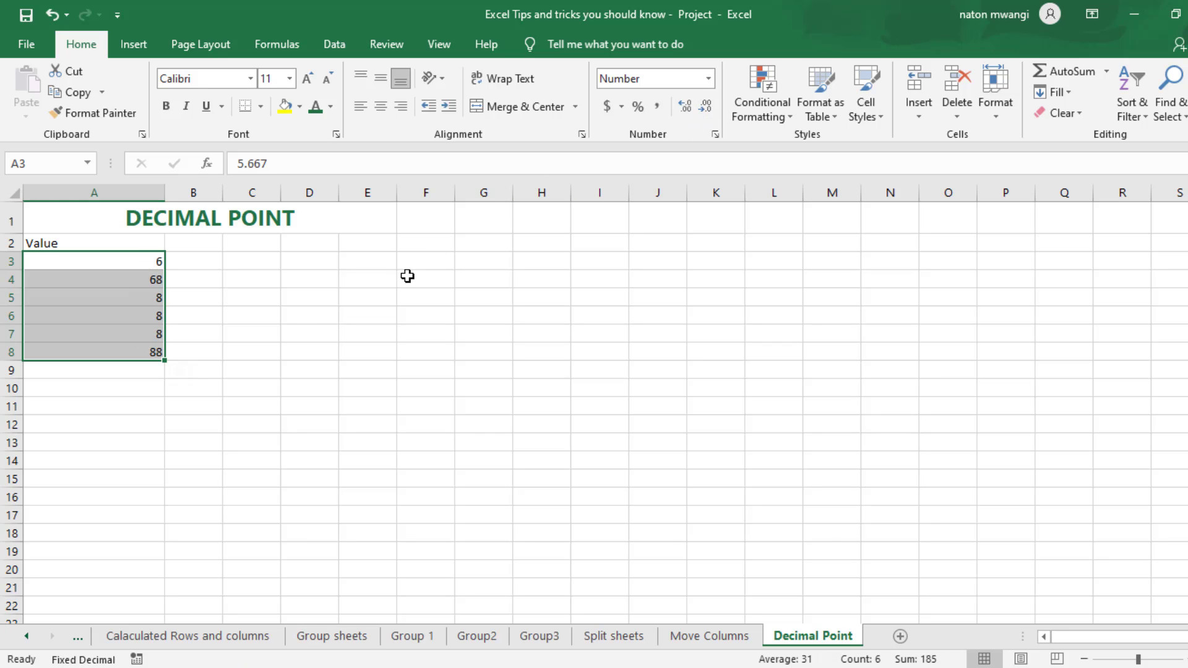
pyautogui.click(305, 304)
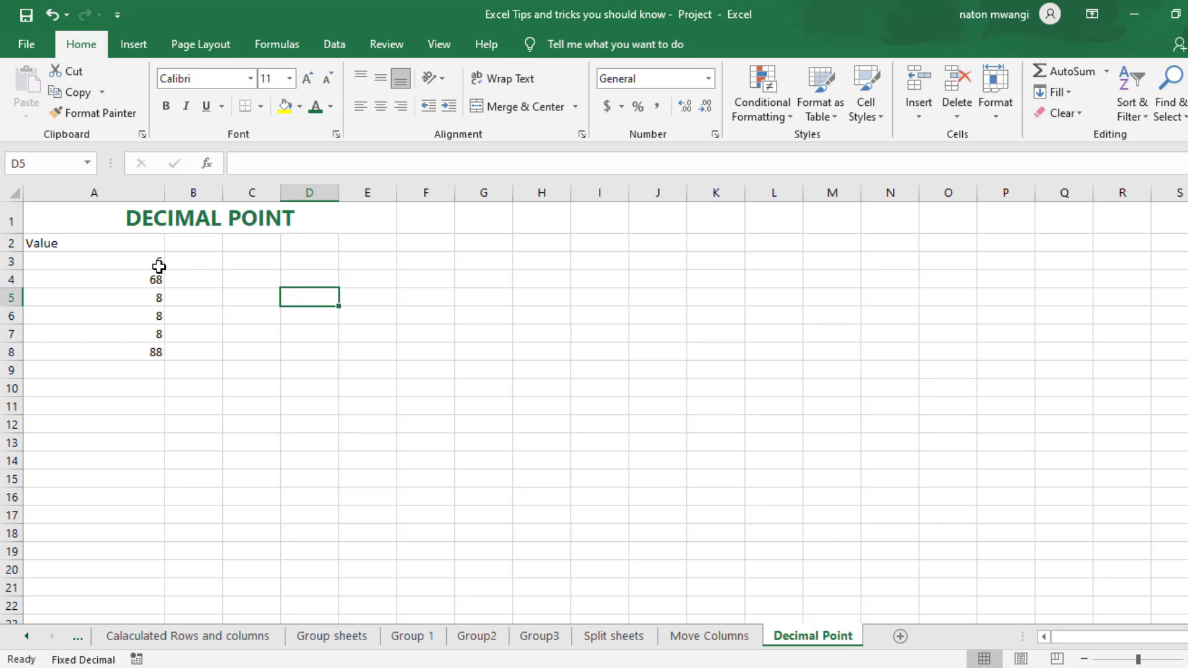
pyautogui.moveTo(159, 265); pyautogui.dragTo(130, 347)
pyautogui.click(213, 313)
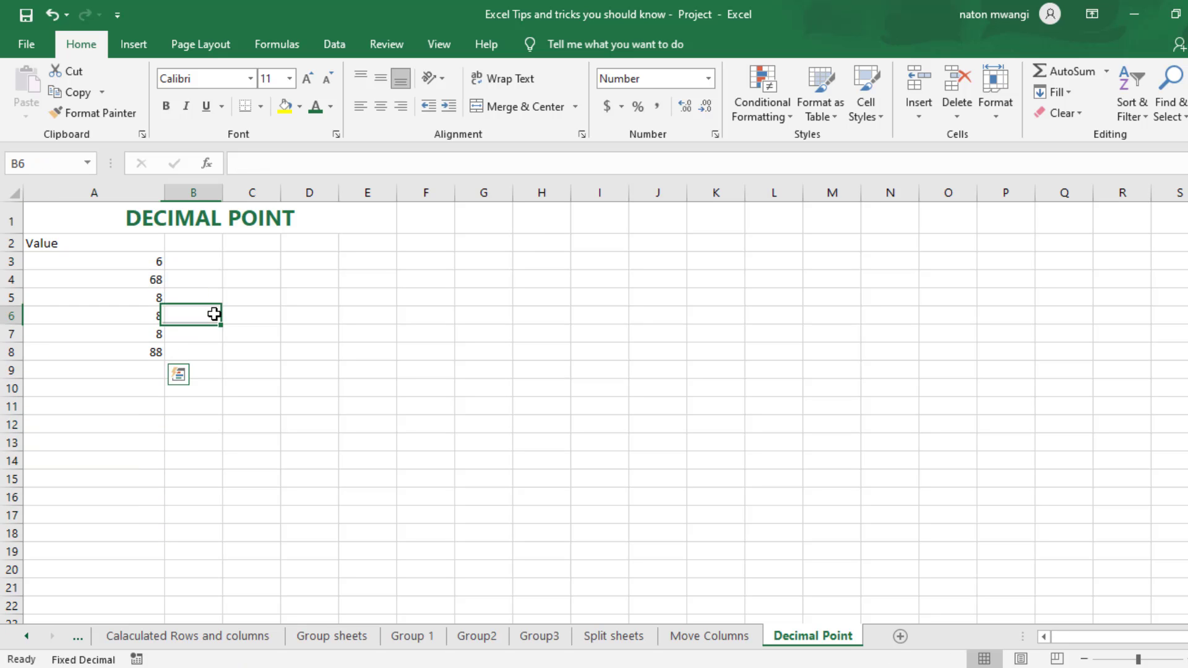